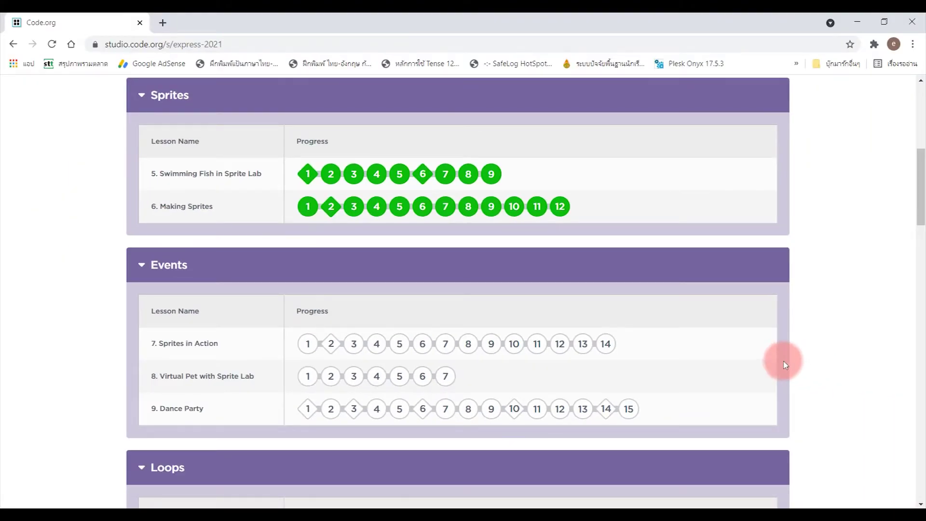
Scroll the Express Course overview to the Events section and open lesson 7 Sprites in Action, level 1
scroll(810, 362, up, 7)
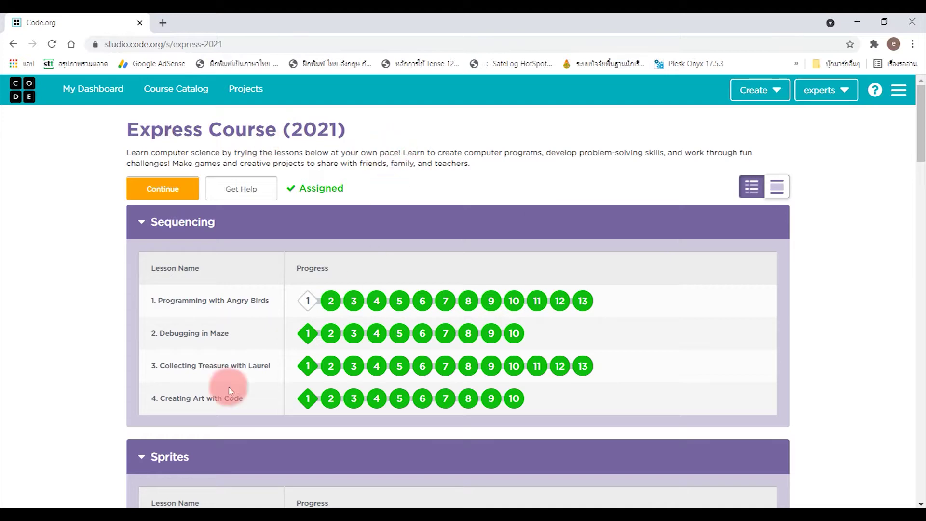
scroll(186, 347, down, 4)
scroll(272, 323, down, 2)
scroll(270, 321, down, 2)
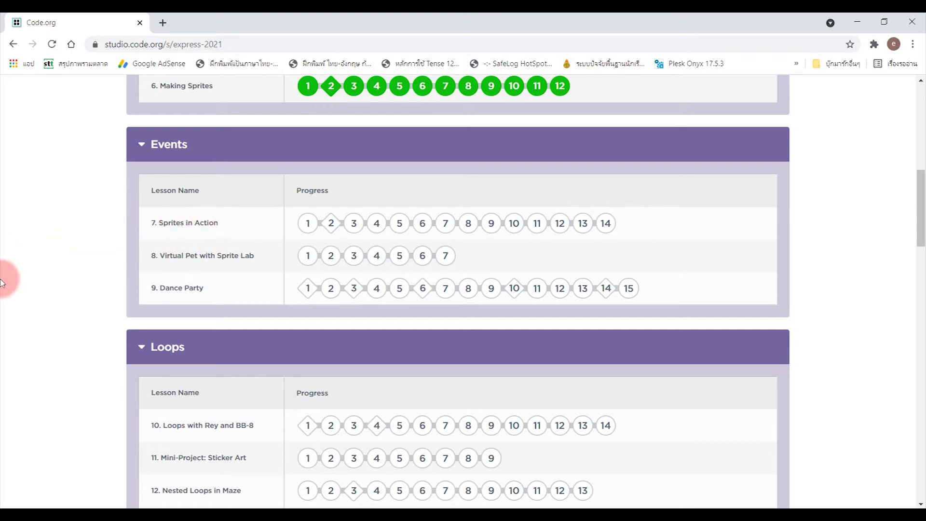
scroll(223, 287, up, 2)
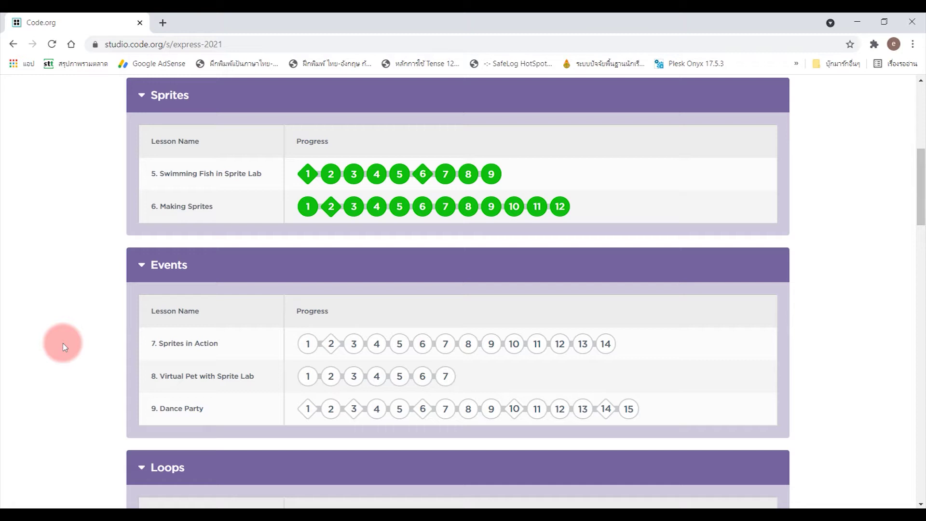
scroll(220, 328, down, 1)
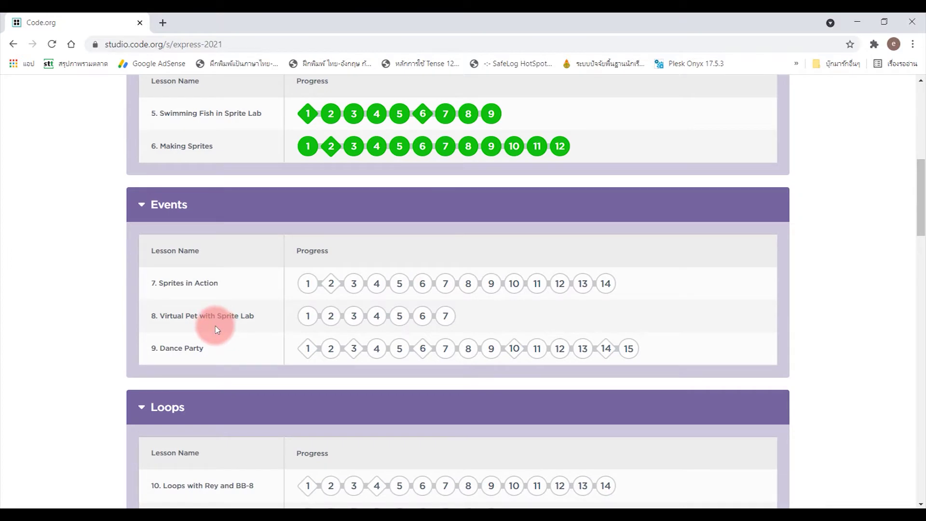
click(308, 283)
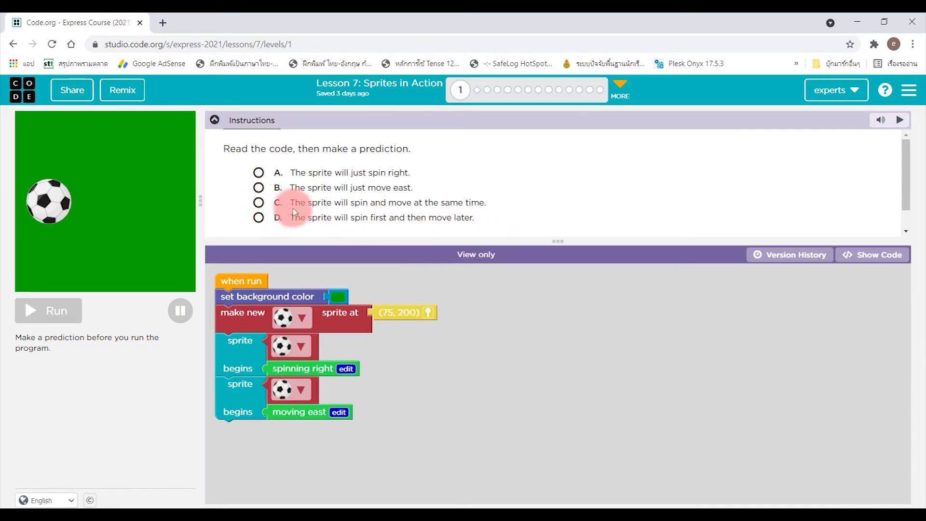
Answer C, that the ball spins and moves together, verify by running, and continue to level 2
drag(496, 203, 402, 206)
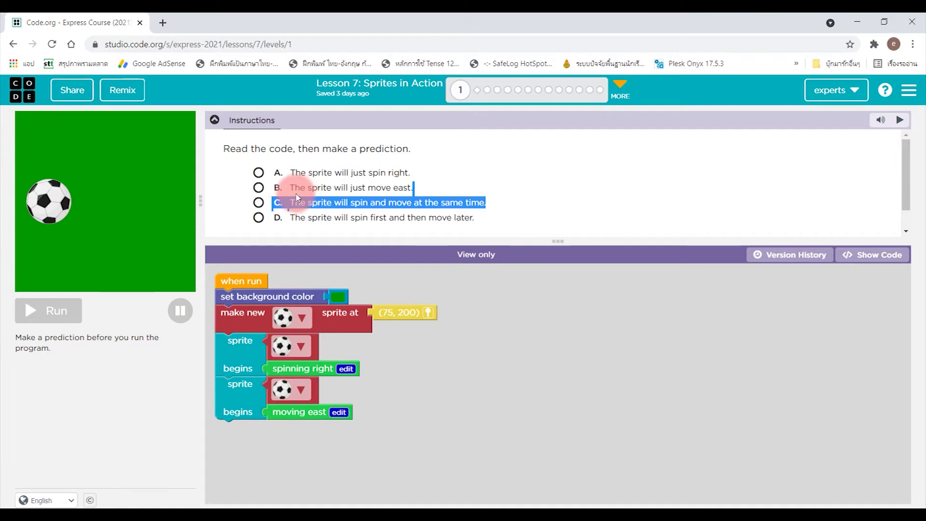
click(580, 192)
click(259, 202)
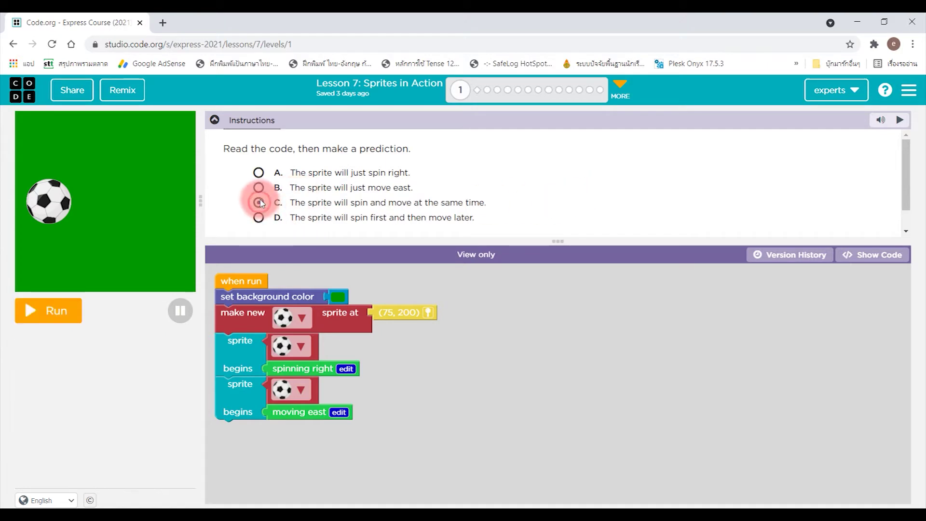
click(44, 316)
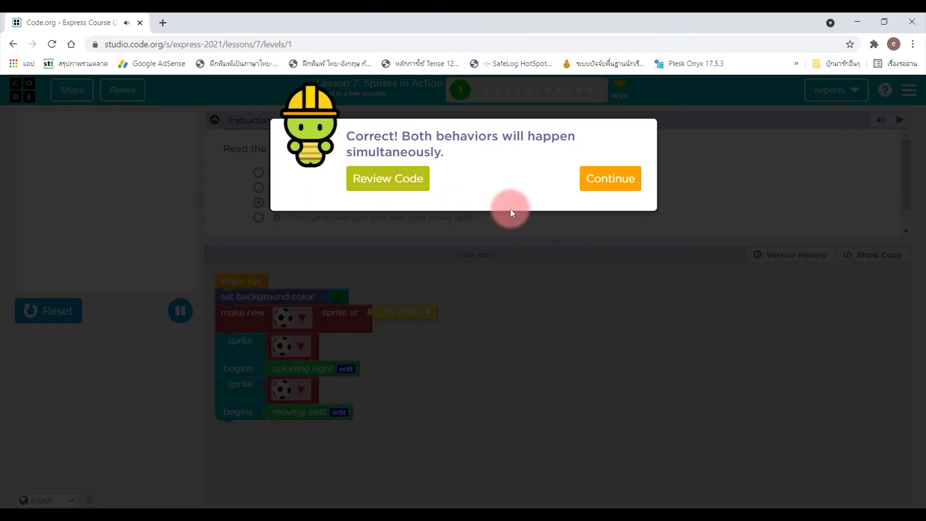
click(620, 186)
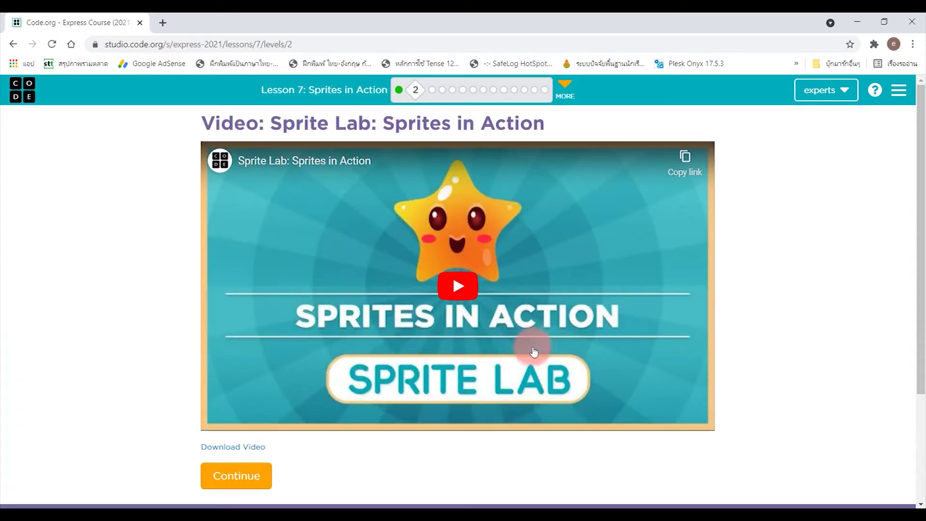
Play the Sprites in Action video, then continue to the level 3 Quick Review puzzle
click(458, 293)
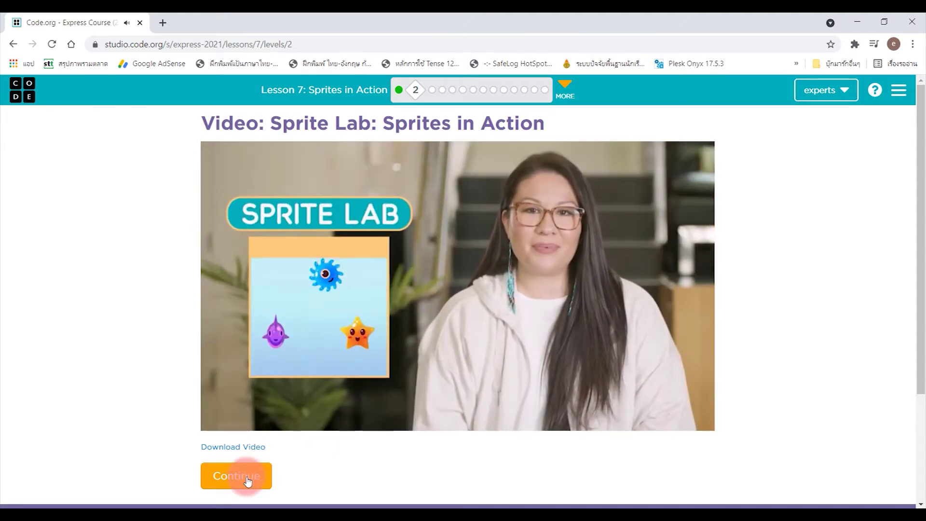
click(247, 479)
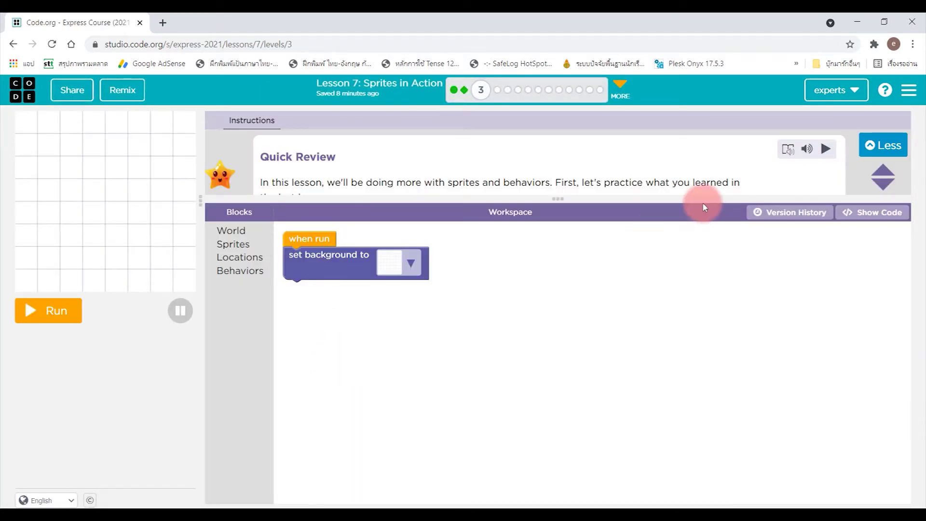
Enlarge the instructions panel and highlight the tasks: make a sprite, set its size, begin a behavior
drag(672, 198, 668, 254)
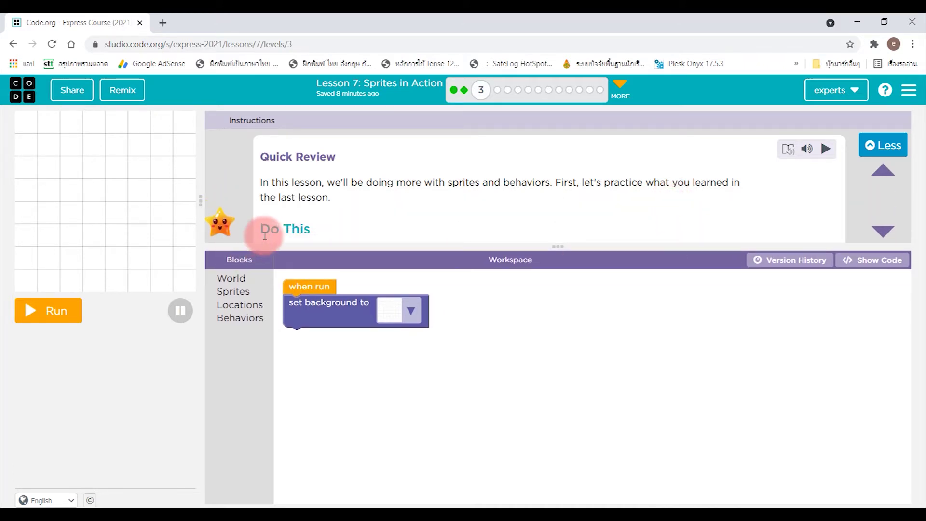
drag(446, 244, 443, 305)
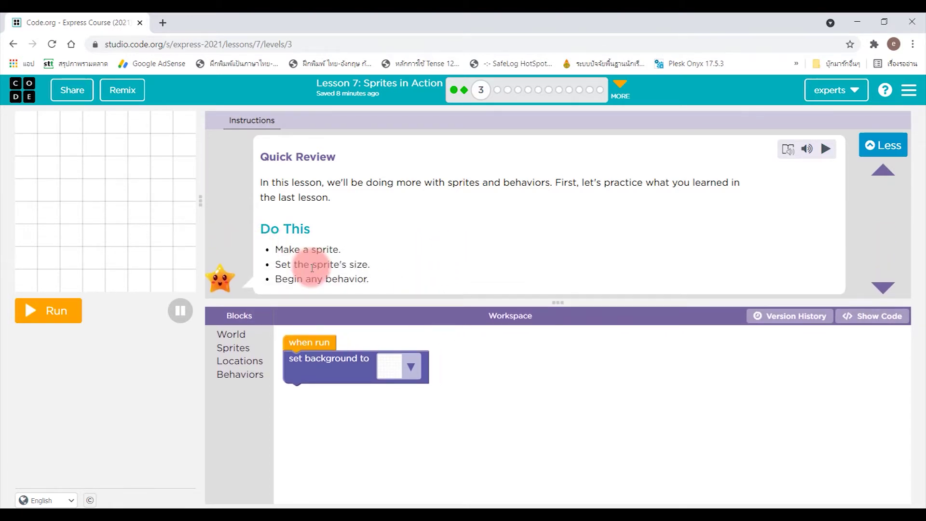
mouse_move(341, 249)
mouse_down()
mouse_move(271, 254)
mouse_move(343, 252)
mouse_up()
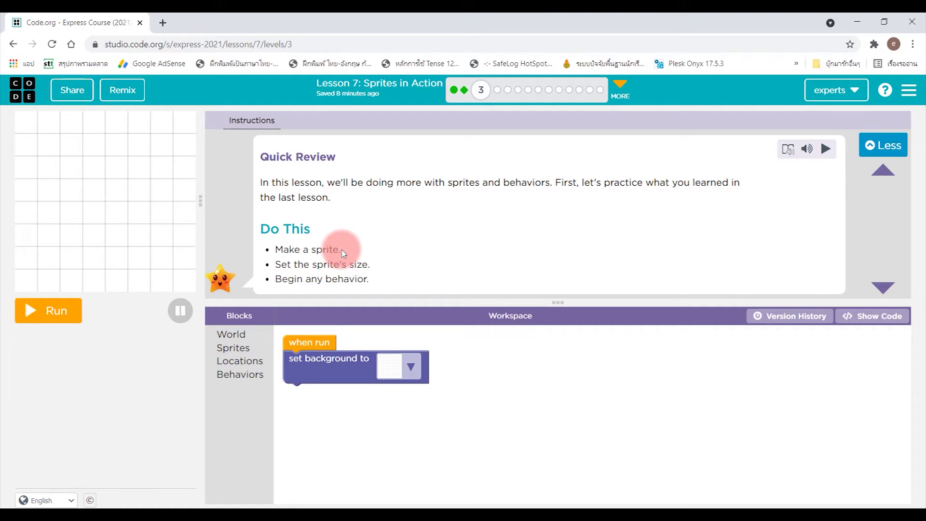
mouse_move(344, 259)
mouse_down()
mouse_move(318, 231)
mouse_move(260, 228)
mouse_up()
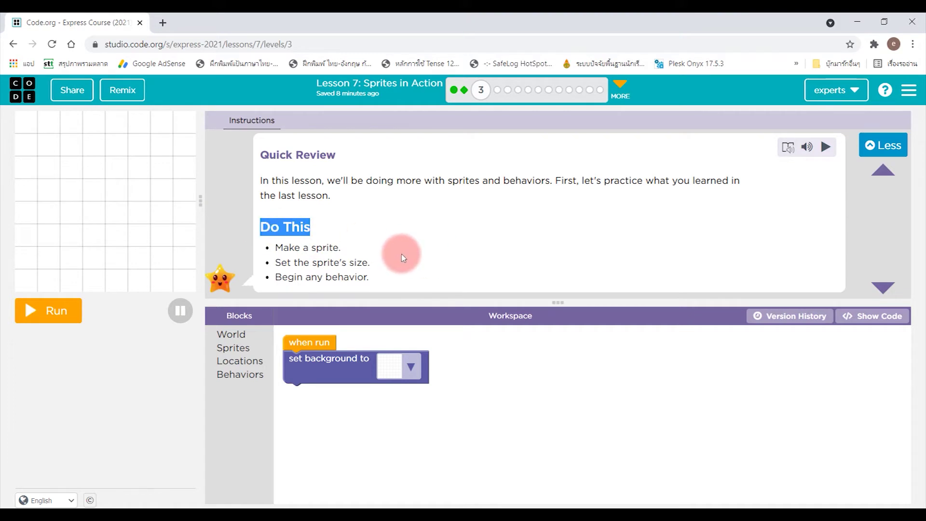
drag(369, 249, 277, 248)
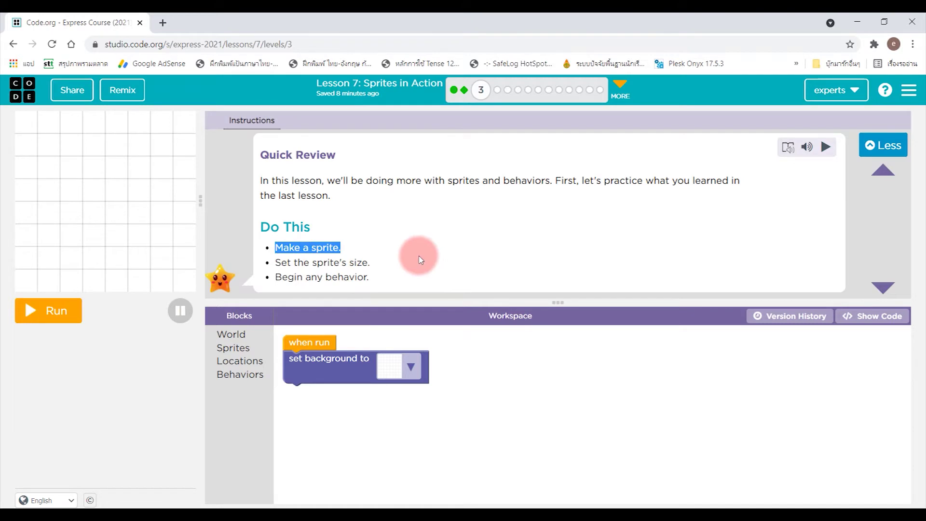
drag(371, 262, 283, 261)
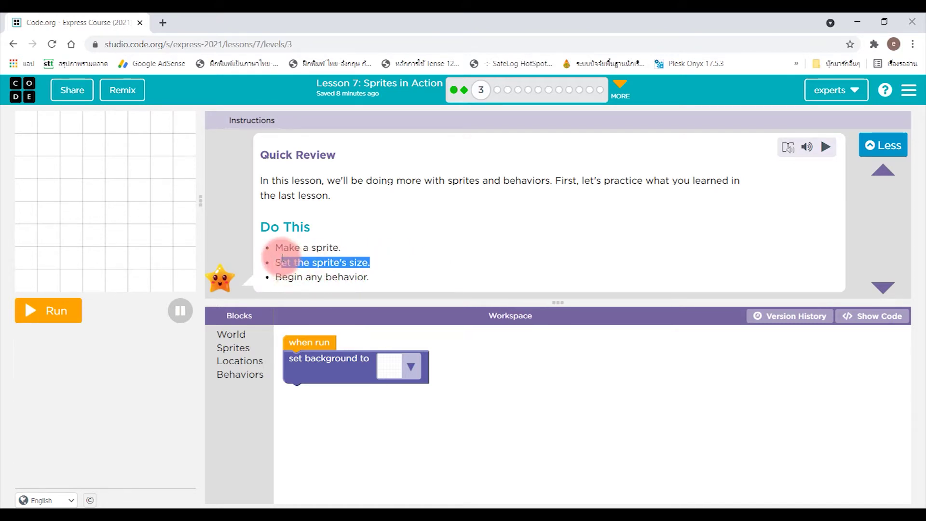
click(399, 260)
drag(379, 285, 268, 279)
click(344, 279)
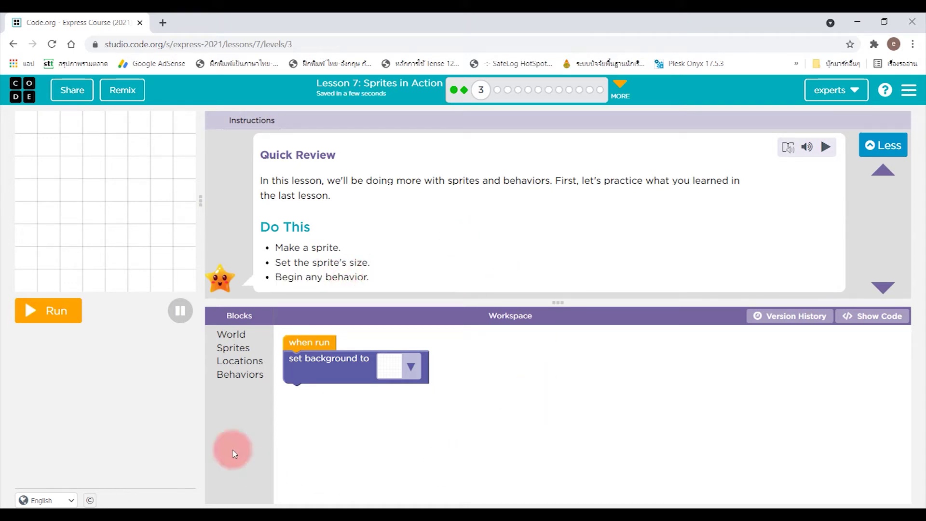
Choose the yellow-pink-orange gradient background and add a make new sprite block creating a blue monster at (68, 308)
click(413, 372)
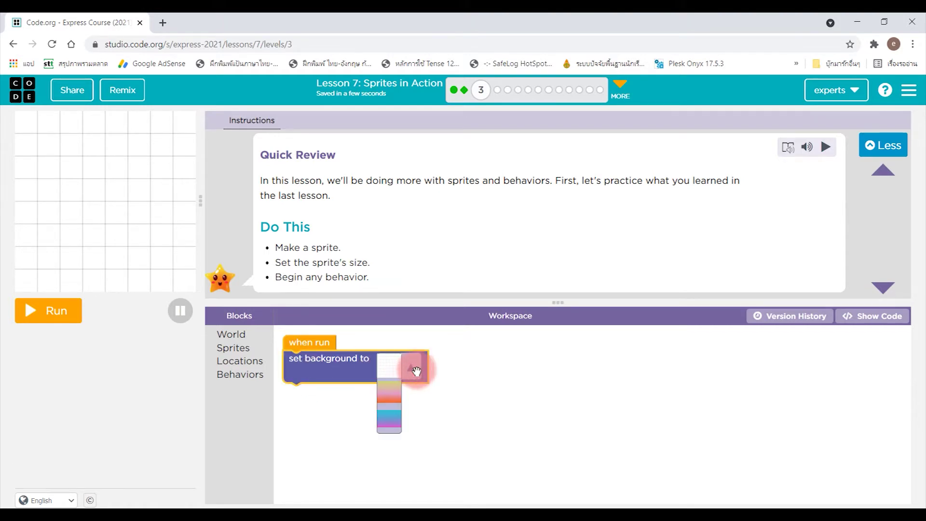
click(389, 392)
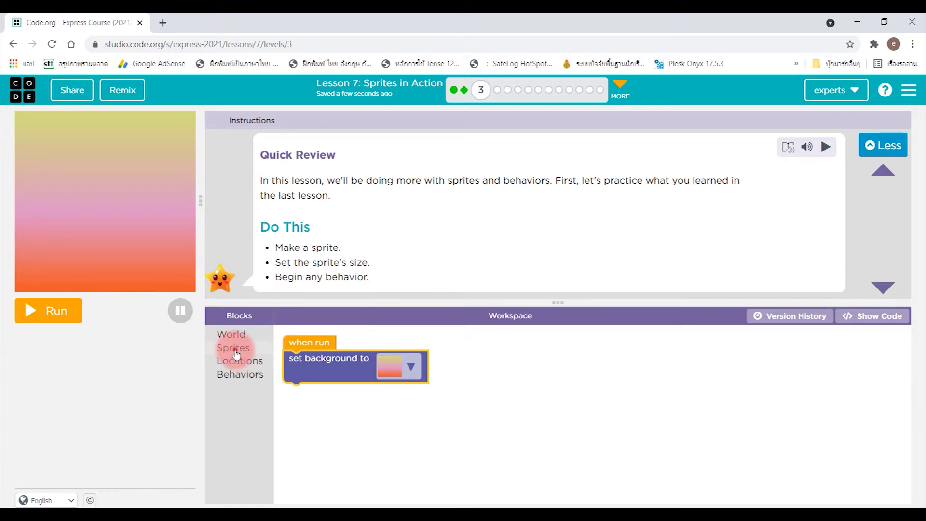
click(236, 354)
drag(299, 344, 305, 402)
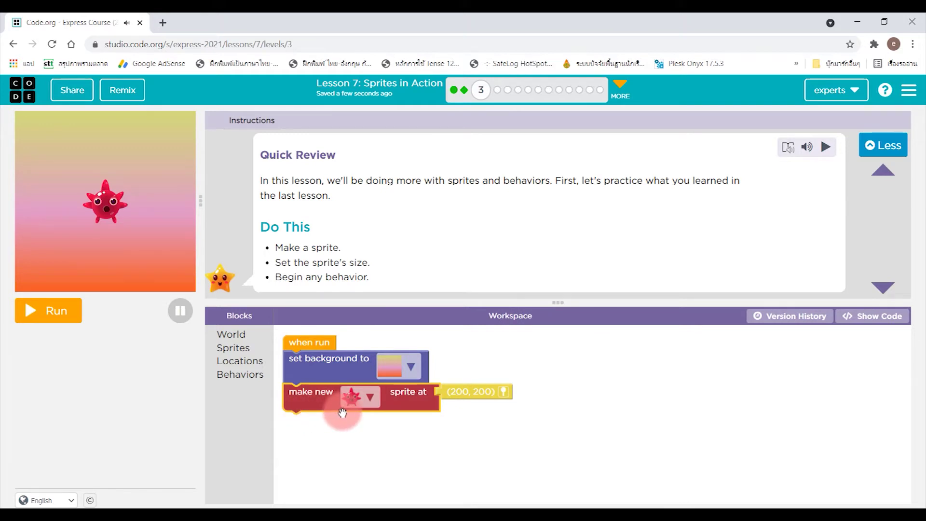
click(364, 397)
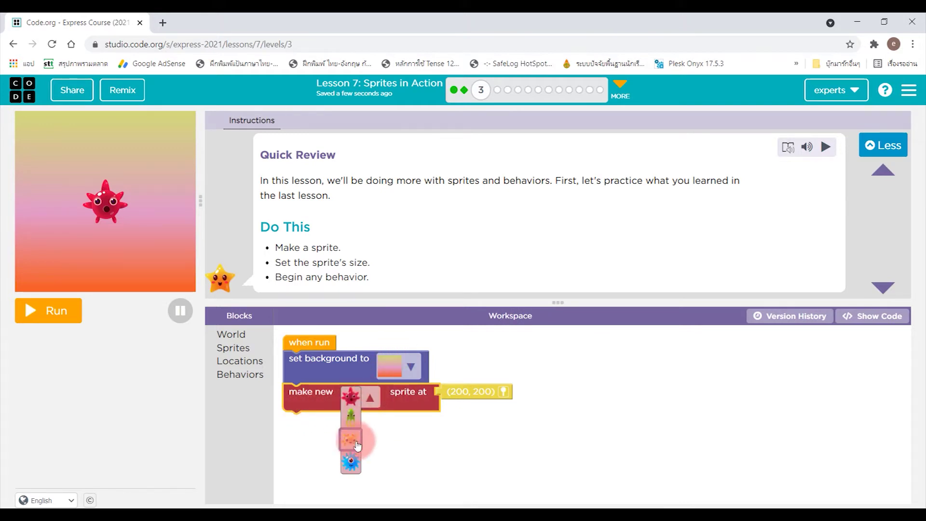
click(352, 462)
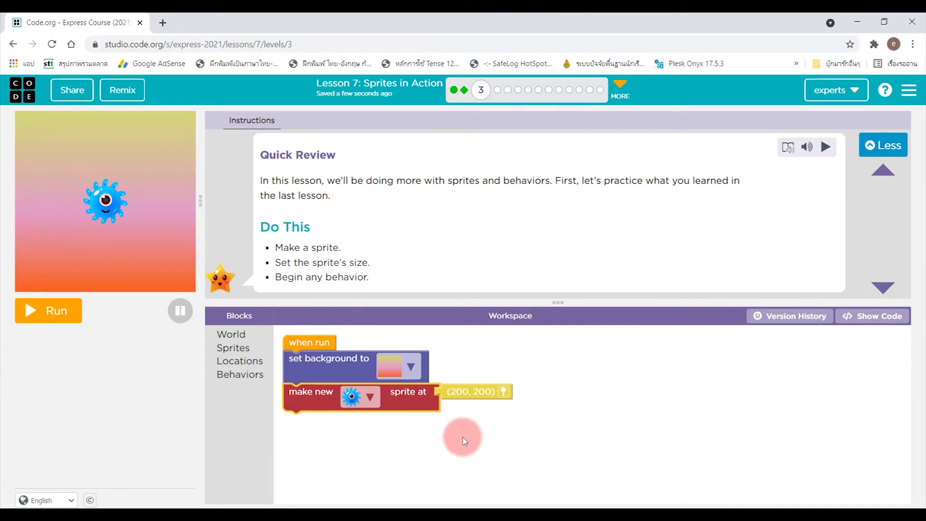
click(504, 394)
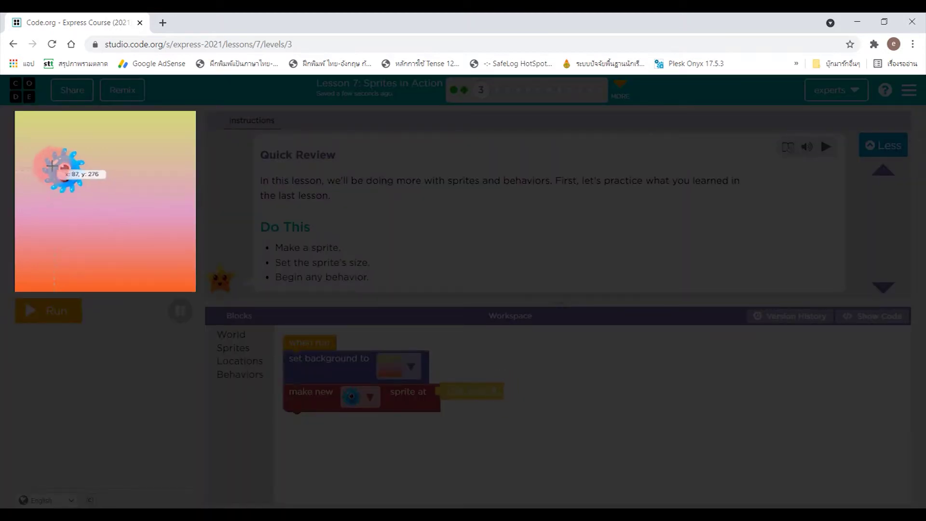
click(46, 153)
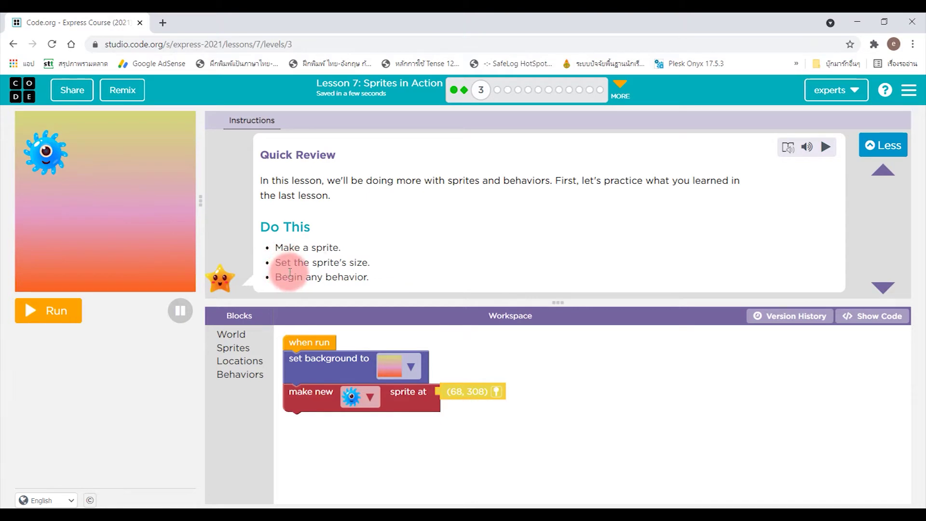
click(236, 349)
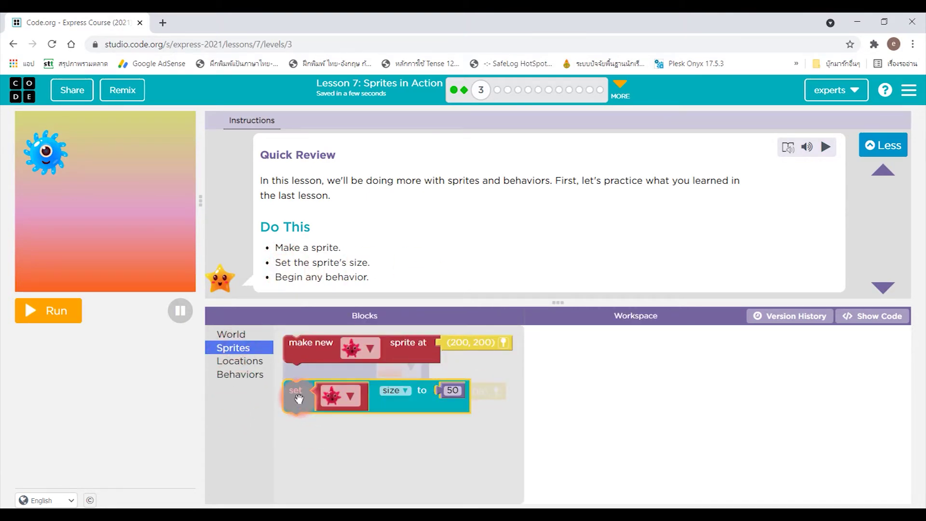
Attach a set size block under make new sprite giving the blue monster size 200
drag(298, 400, 309, 434)
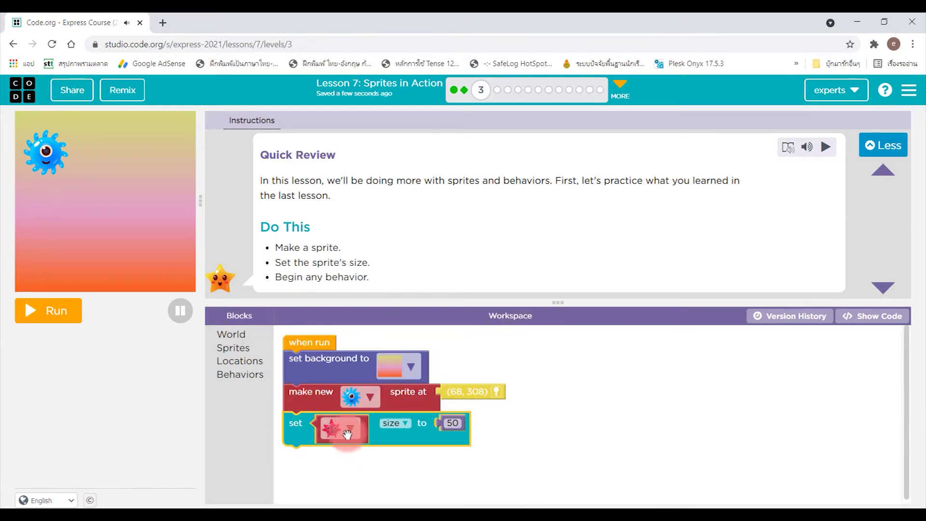
click(331, 443)
click(331, 488)
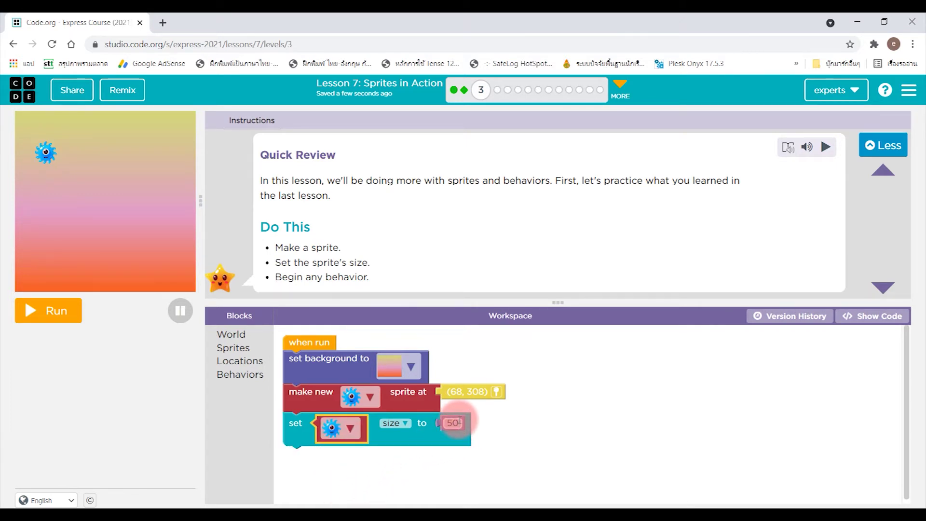
click(458, 422)
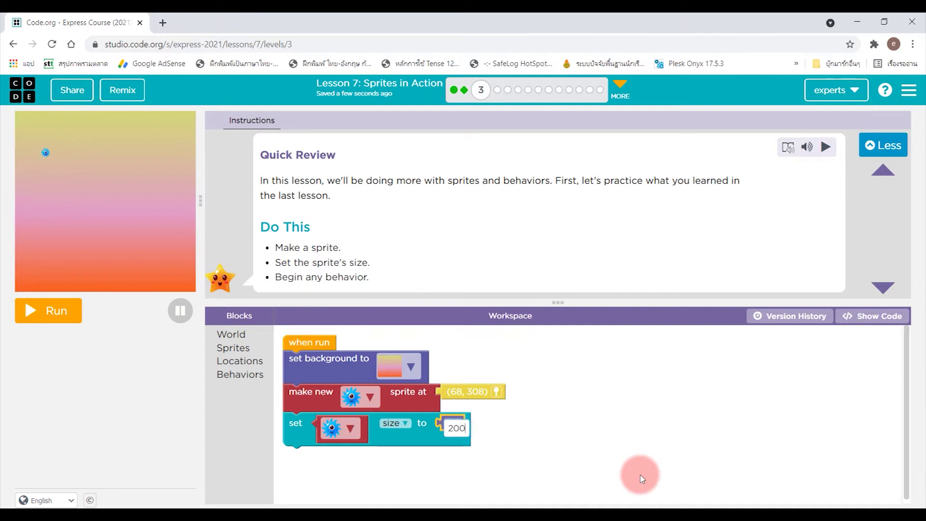
text(0)
click(766, 423)
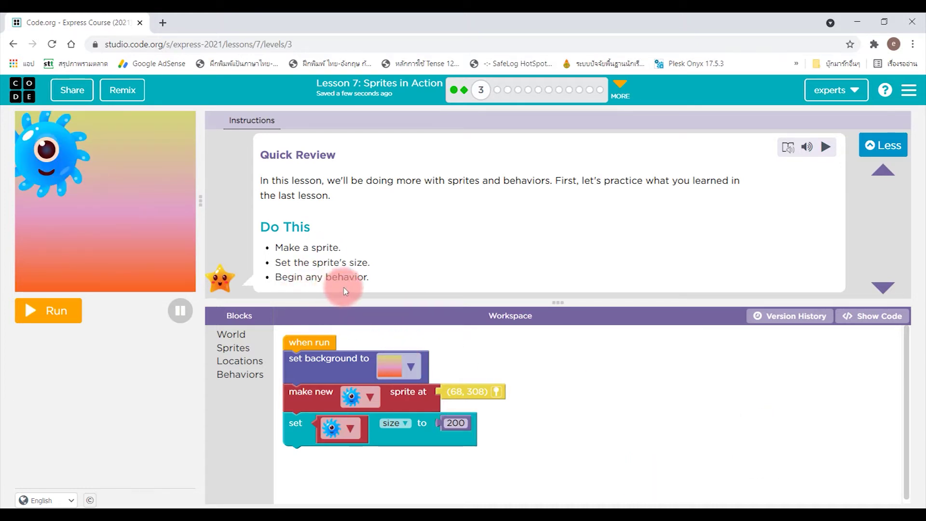
Add a sprite begins block for the blue monster below the set size block
click(247, 376)
scroll(381, 369, down, 2)
scroll(296, 393, up, 2)
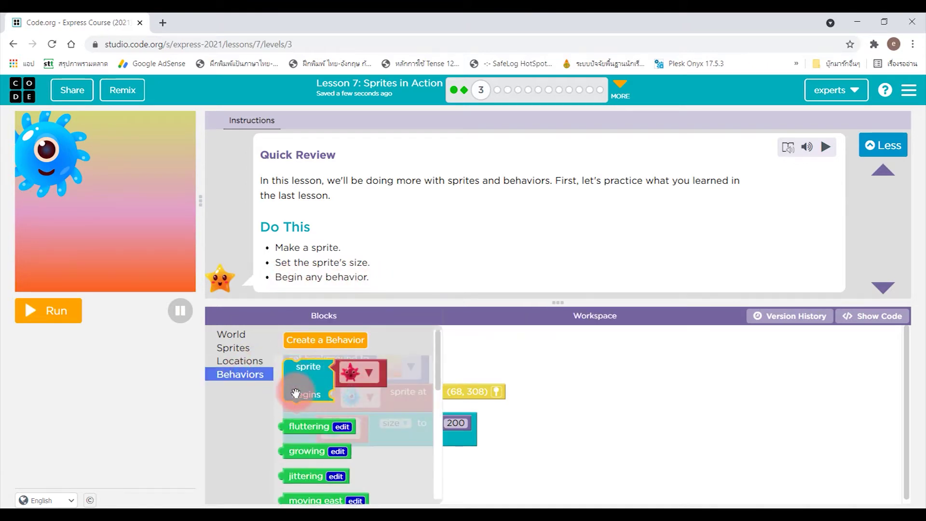
drag(310, 386, 318, 471)
click(373, 460)
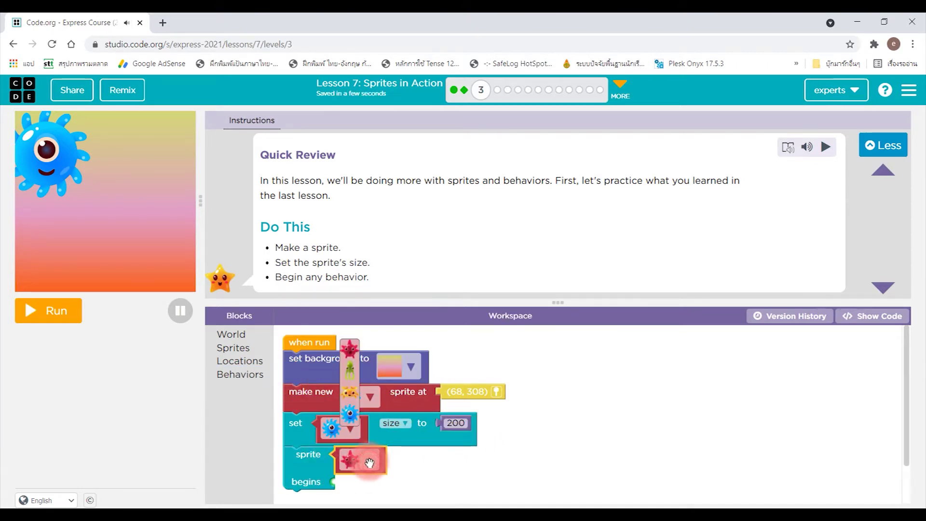
click(357, 415)
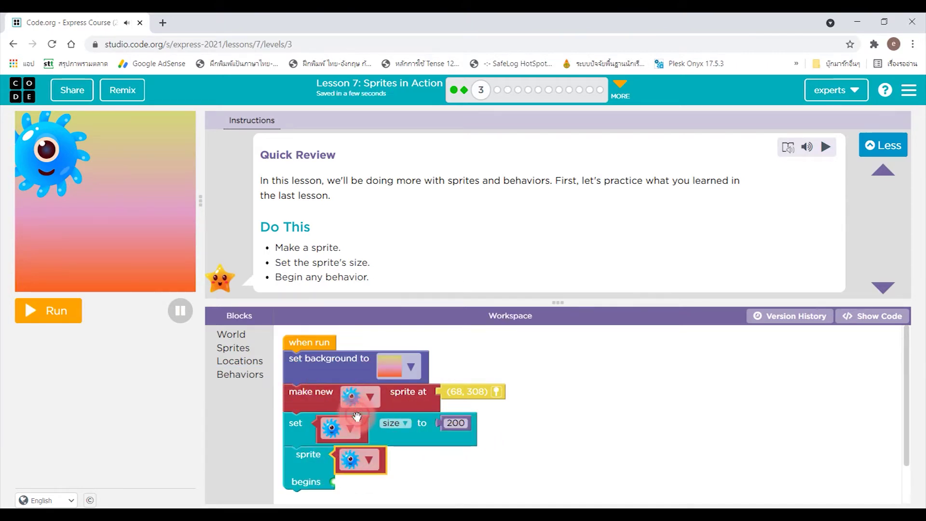
Attach the moving east behavior and run the program to complete level 3
click(238, 375)
scroll(338, 434, down, 2)
click(332, 449)
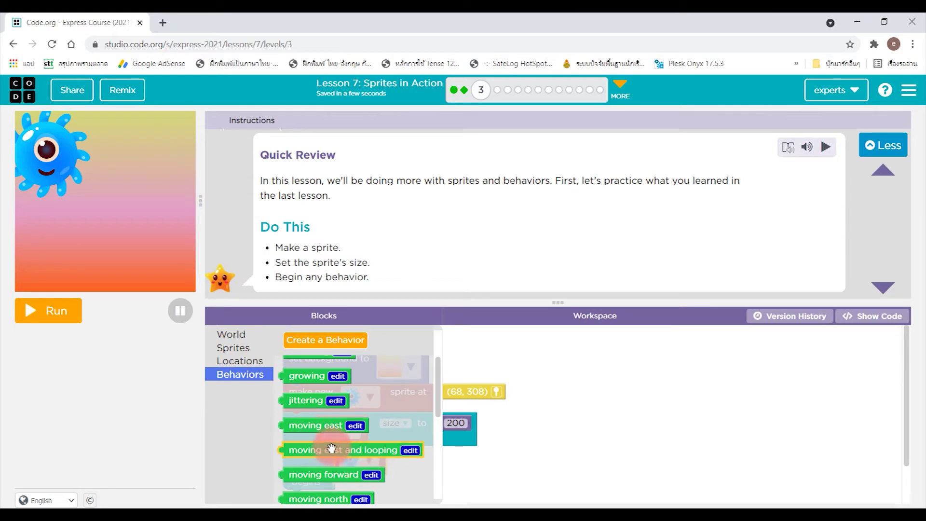
mouse_move(309, 429)
mouse_down()
mouse_move(388, 495)
mouse_move(363, 488)
mouse_up()
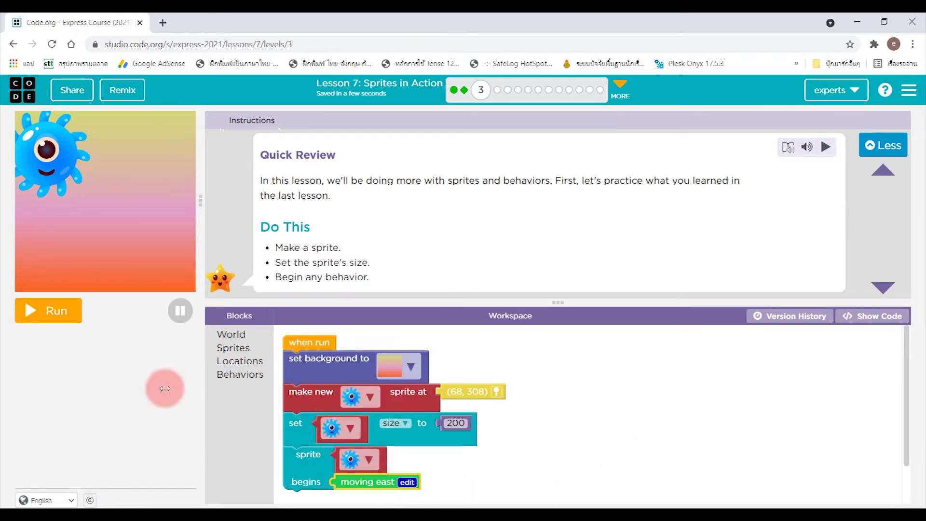
click(60, 319)
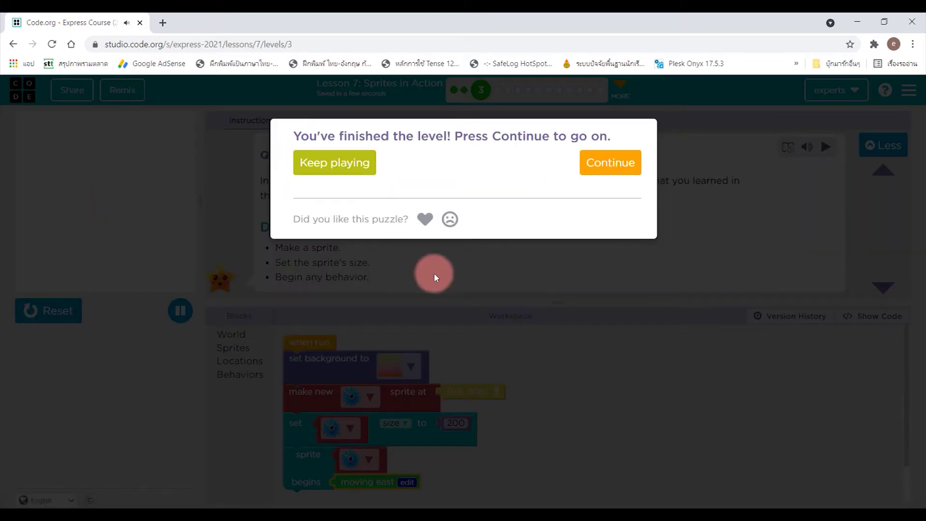
click(311, 163)
Choose Keep playing, enlarge the workspace above the instructions, and click through the program's blocks
click(325, 169)
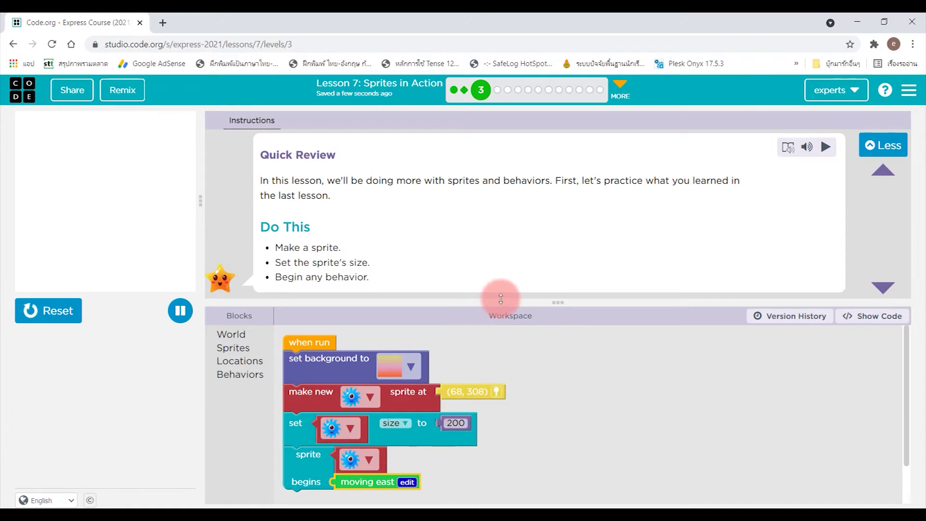
drag(500, 299, 500, 196)
click(300, 285)
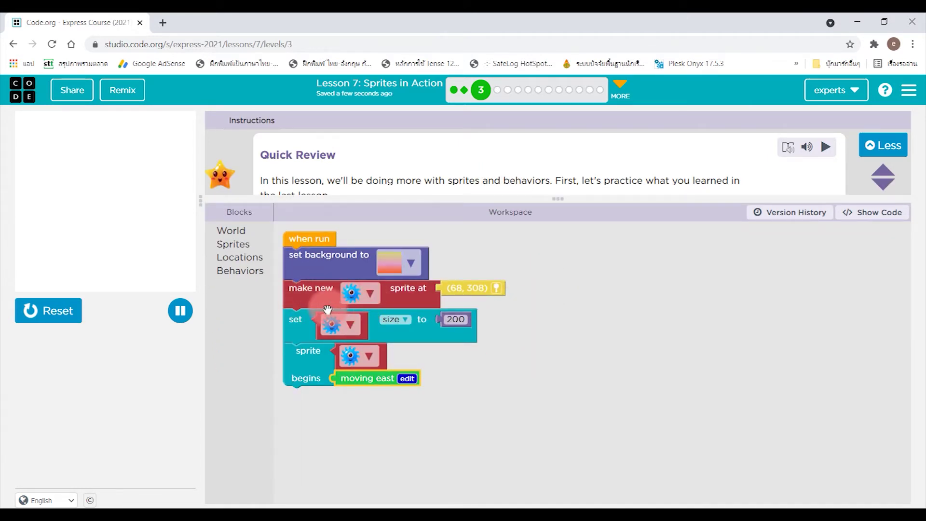
click(407, 302)
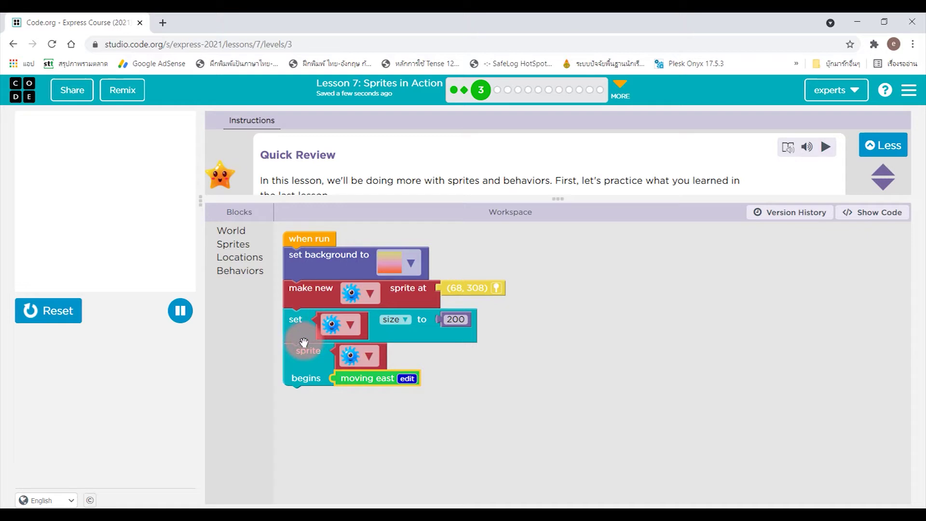
click(425, 337)
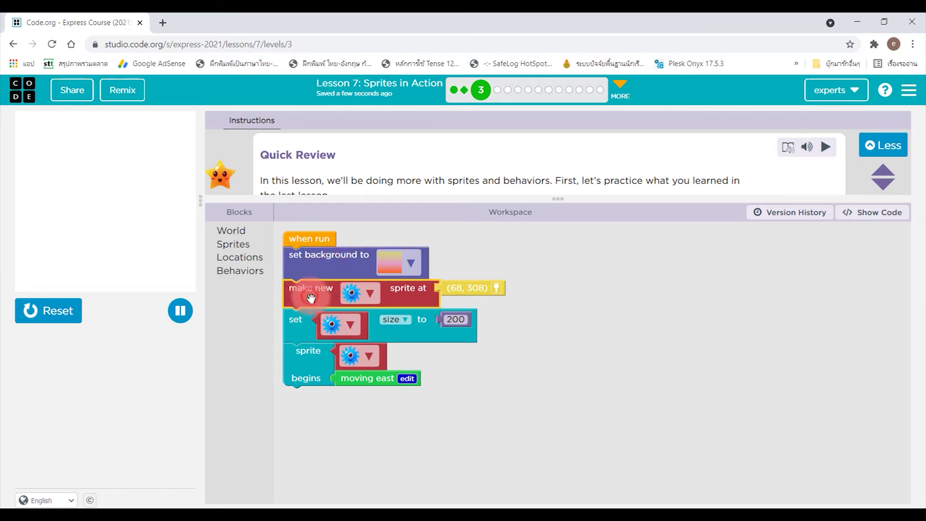
Select the set size and sprite begins blocks, then go to level 4 Time Events and dismiss its Events hint
click(300, 320)
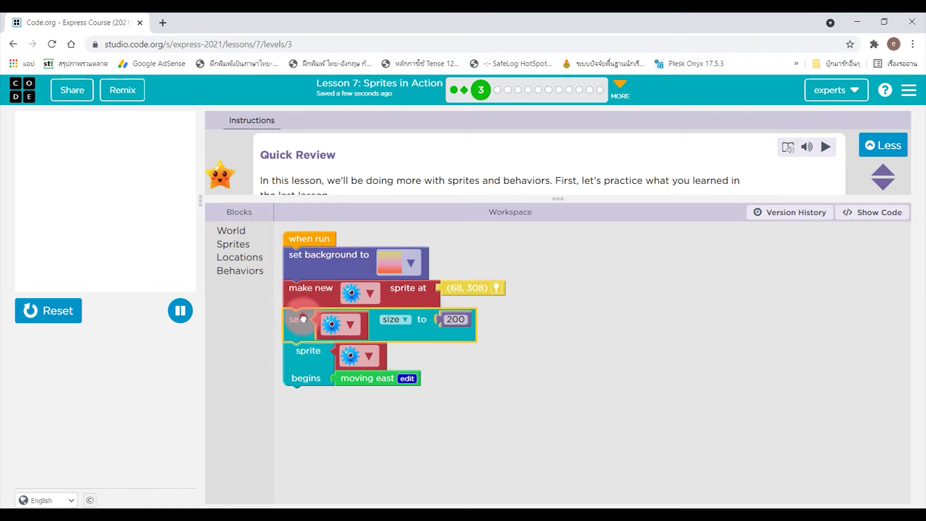
click(300, 357)
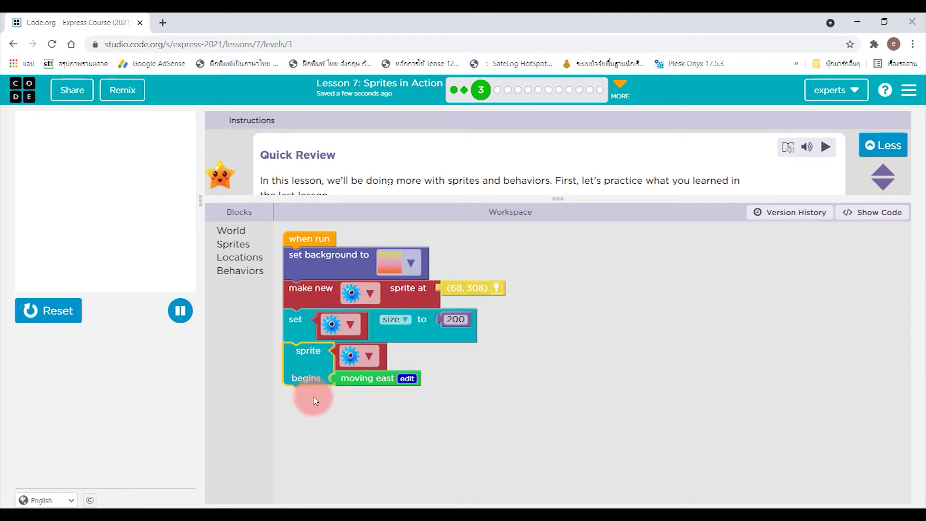
click(501, 91)
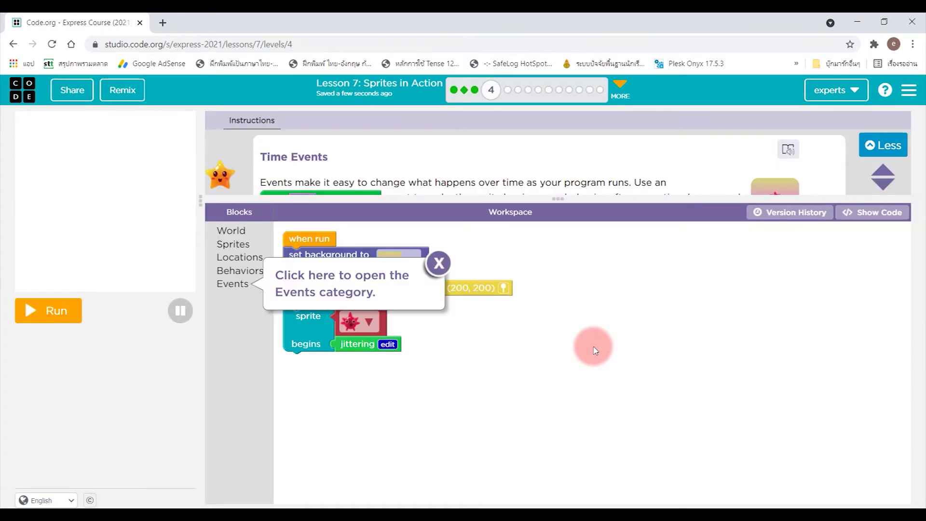
click(440, 267)
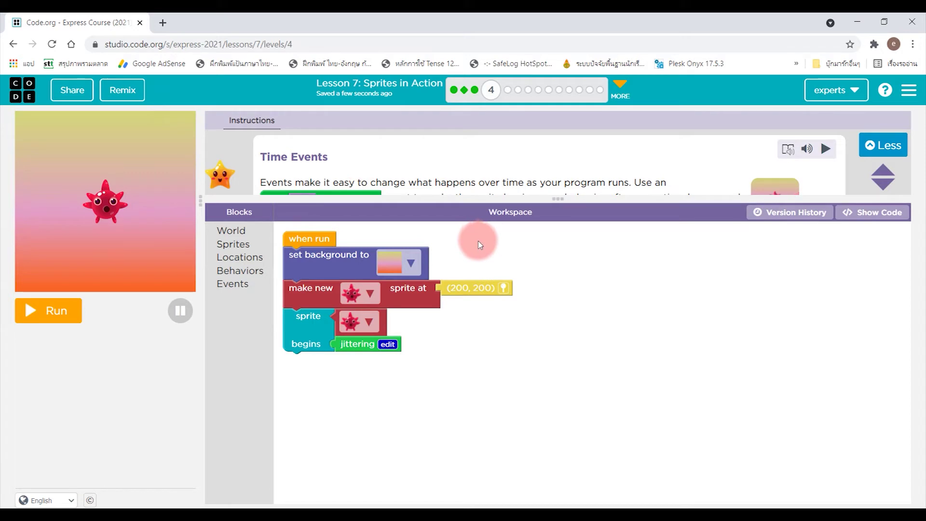
Expand the Time Events instructions panel and highlight the Do This heading
drag(525, 198, 523, 326)
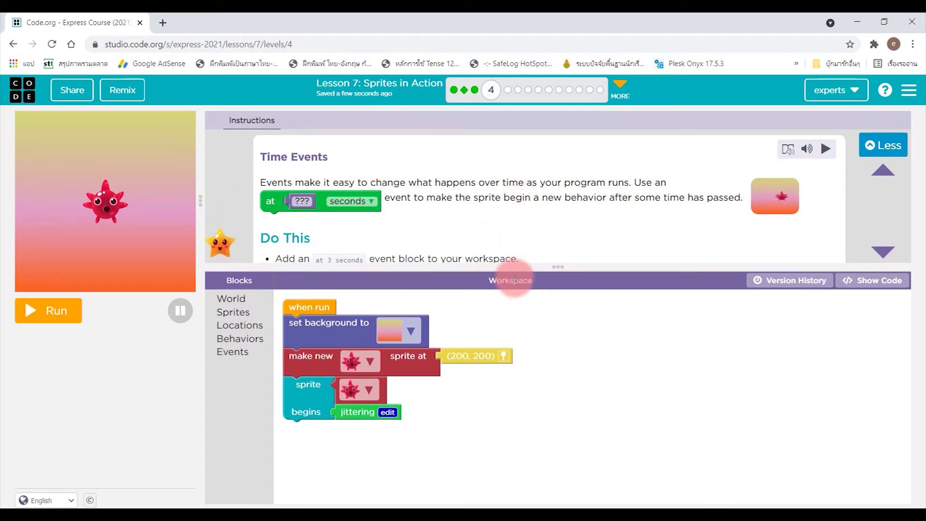
drag(523, 326, 523, 329)
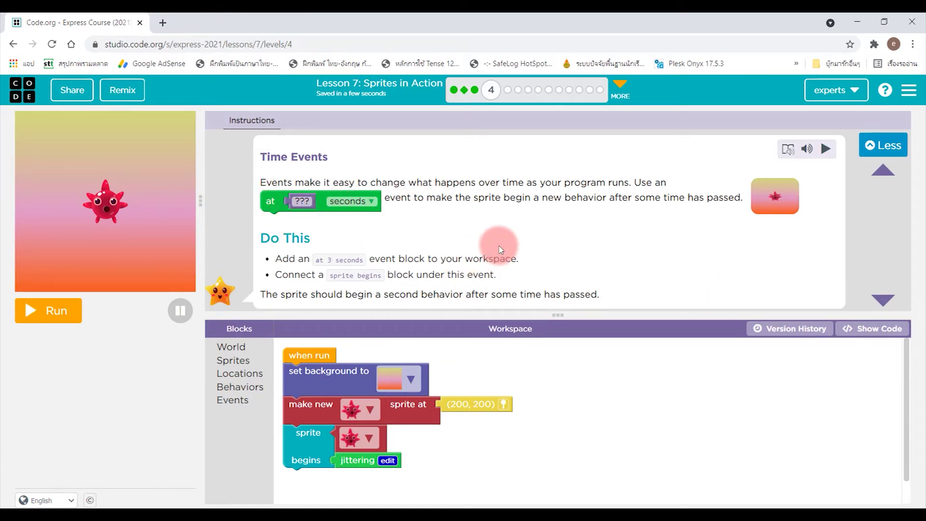
scroll(500, 250, down, 1)
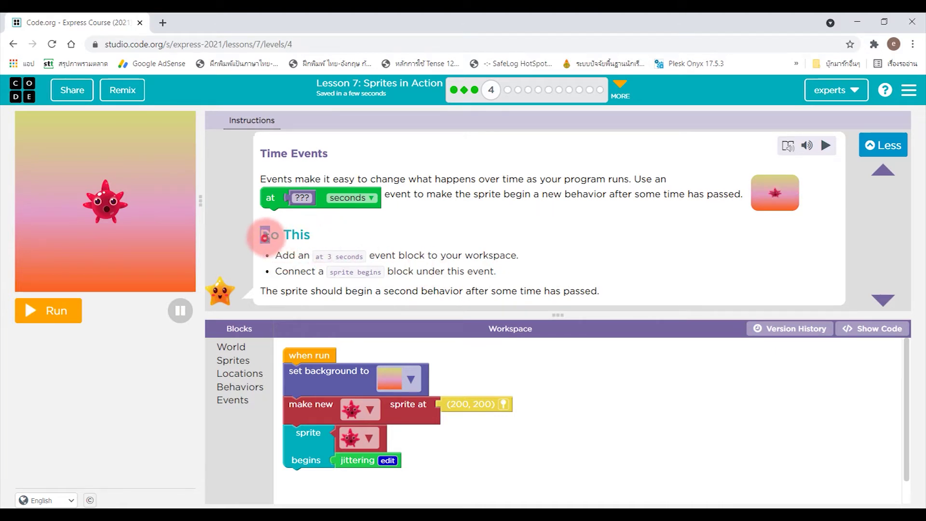
drag(265, 237, 309, 235)
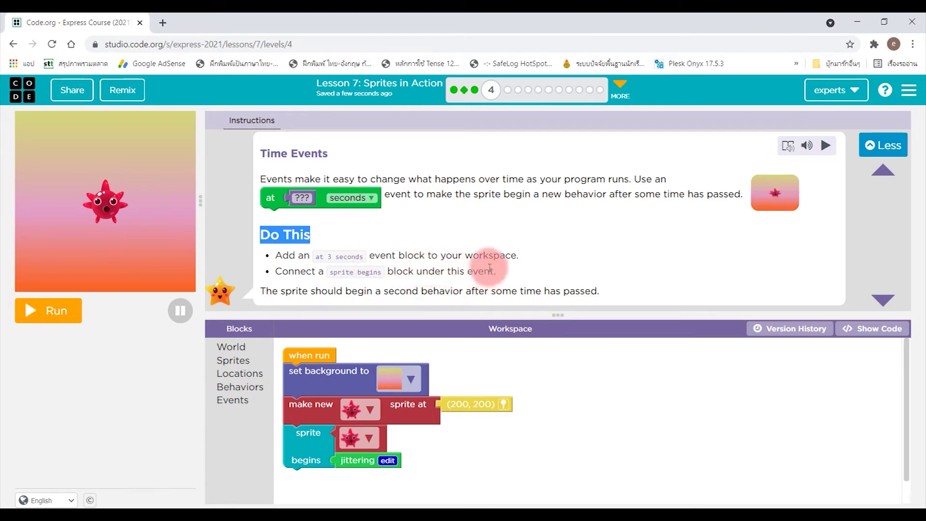
click(230, 406)
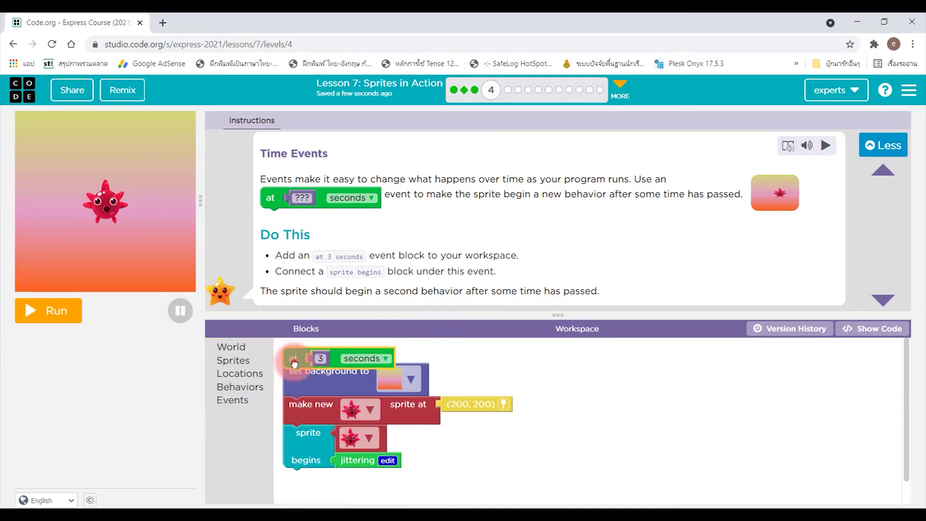
Place an 'at 3 seconds' event beside the existing code, then run and reset the program twice
drag(294, 361, 610, 386)
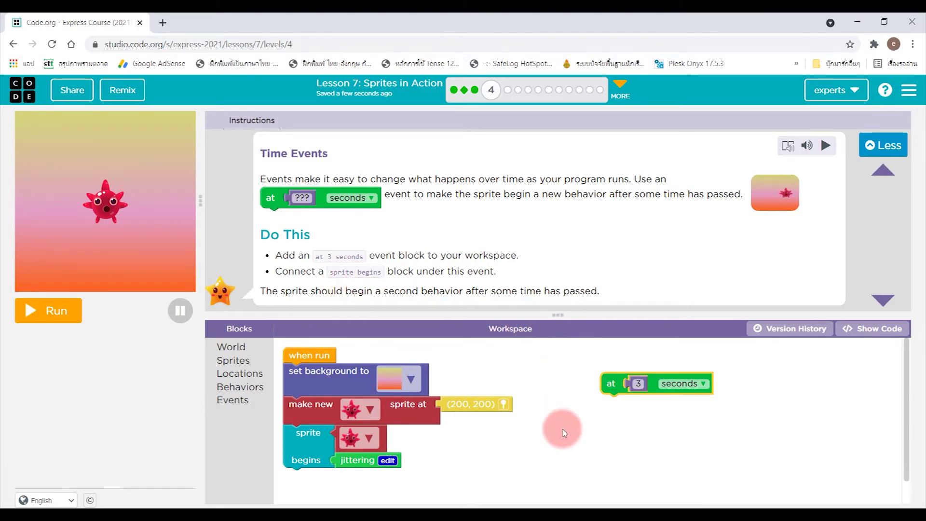
drag(612, 386, 604, 381)
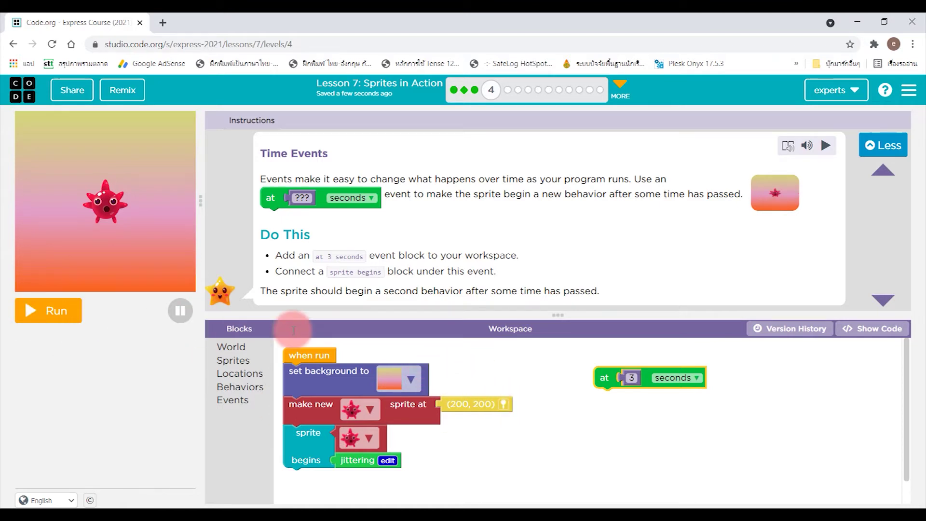
click(43, 310)
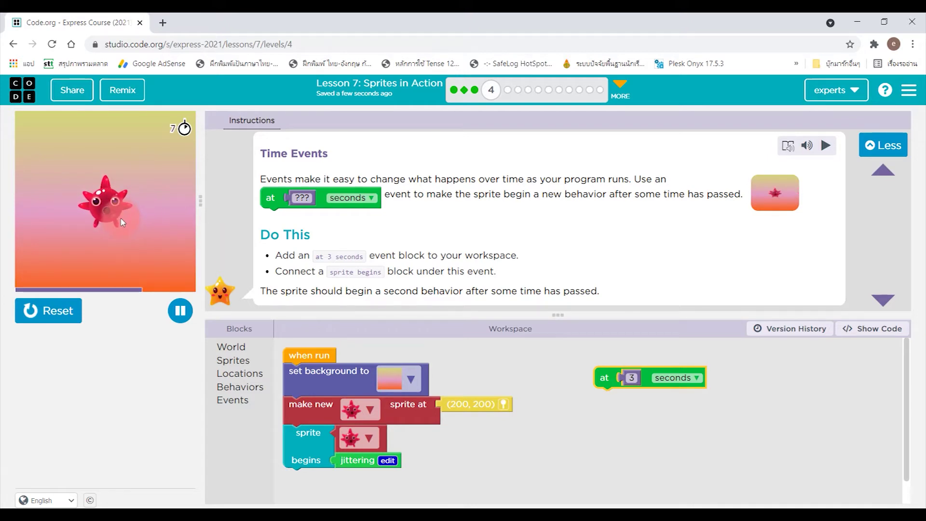
click(58, 311)
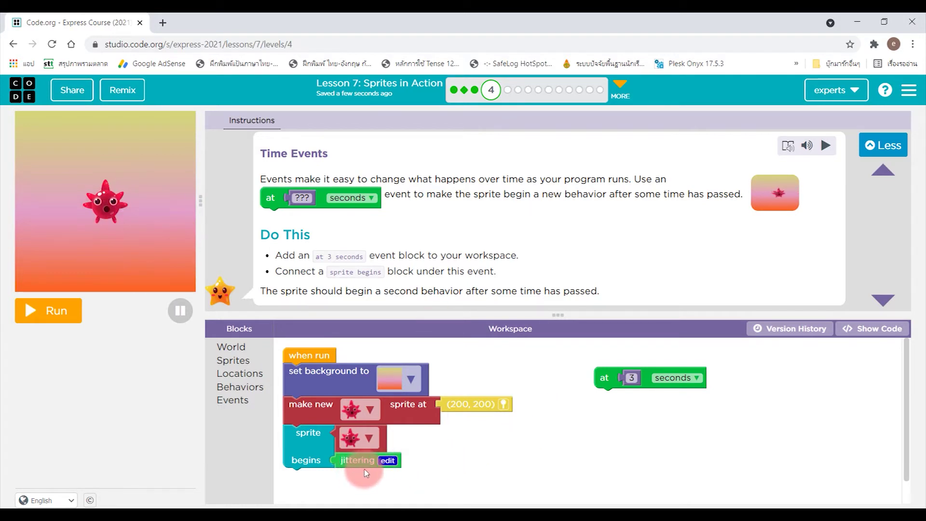
click(57, 311)
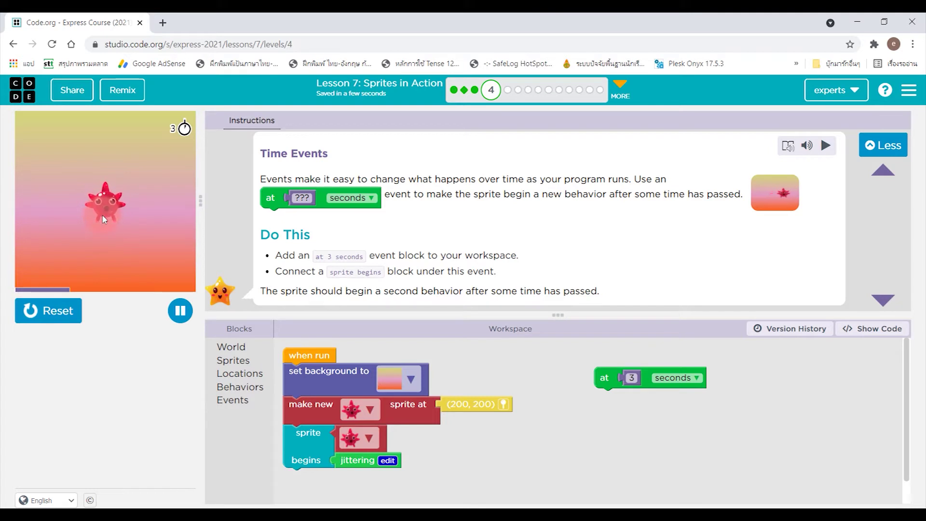
click(59, 316)
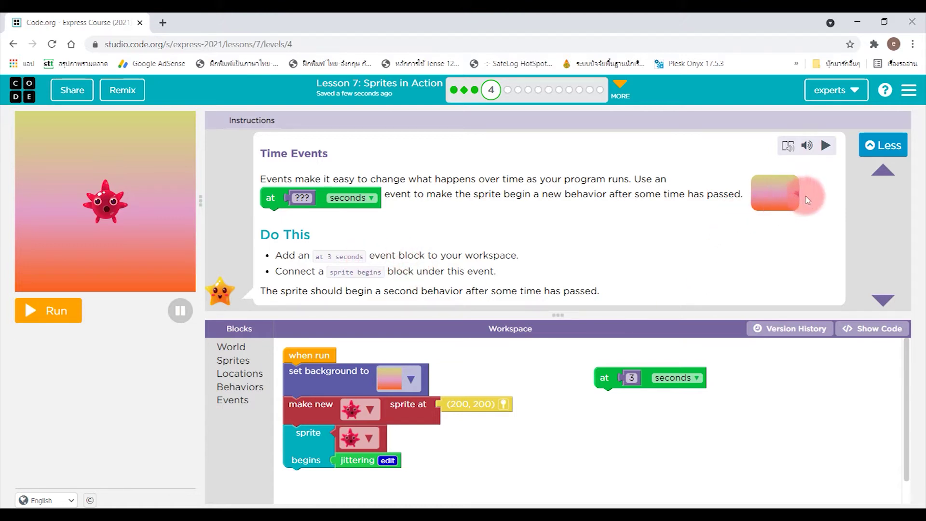
Attach a sprite-begins block under 'at 3 seconds' and give it the 'moving east' behavior
click(241, 390)
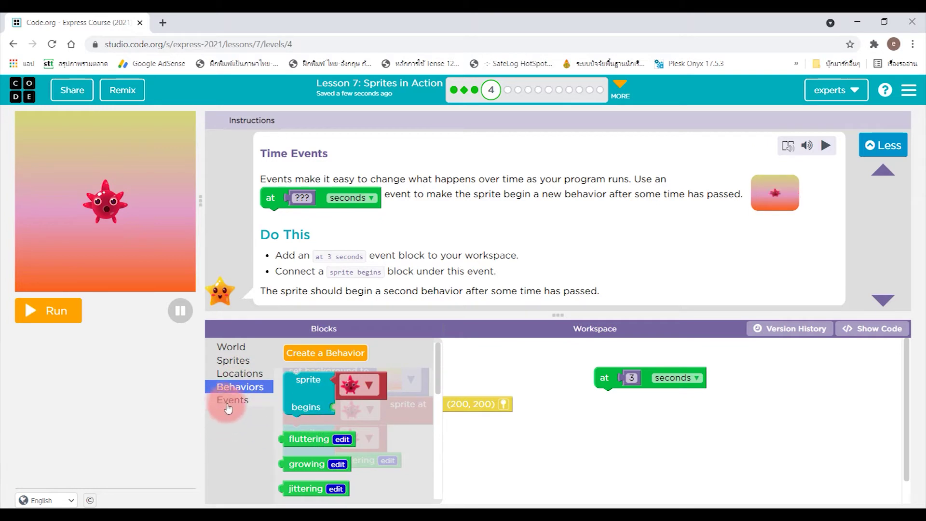
click(322, 400)
drag(314, 398, 622, 408)
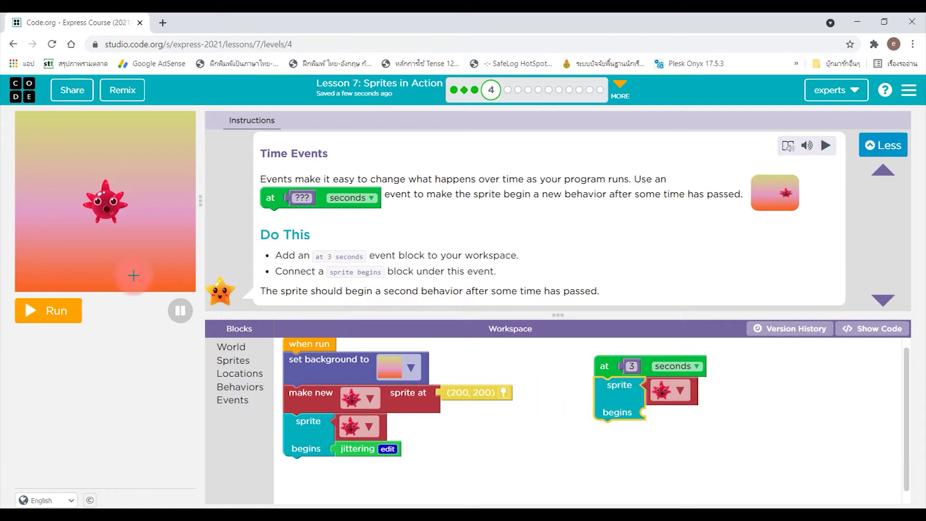
click(237, 389)
scroll(337, 463, down, 3)
scroll(341, 485, down, 3)
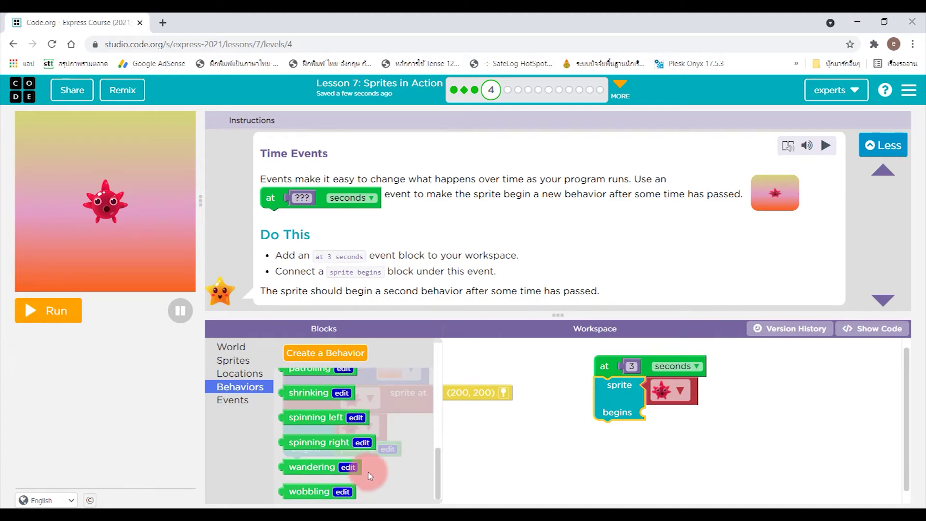
scroll(368, 471, up, 3)
scroll(338, 441, up, 3)
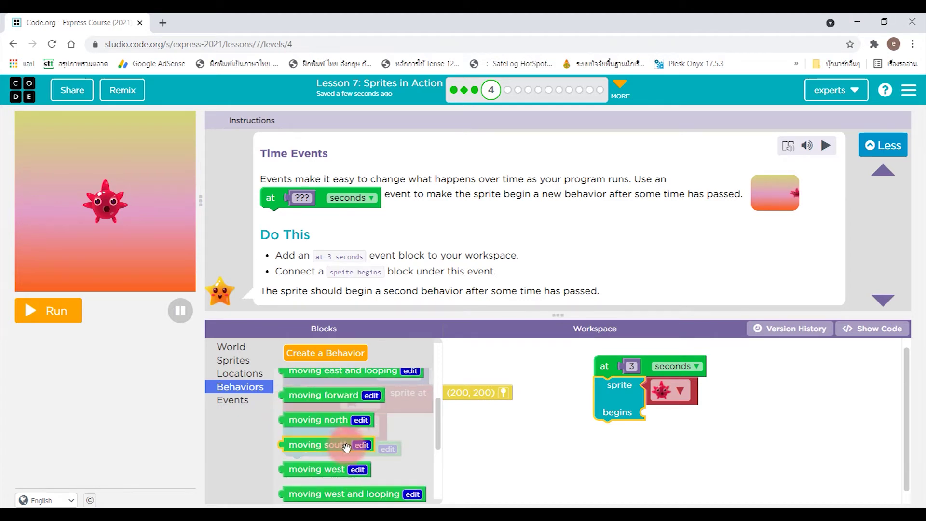
scroll(347, 448, up, 2)
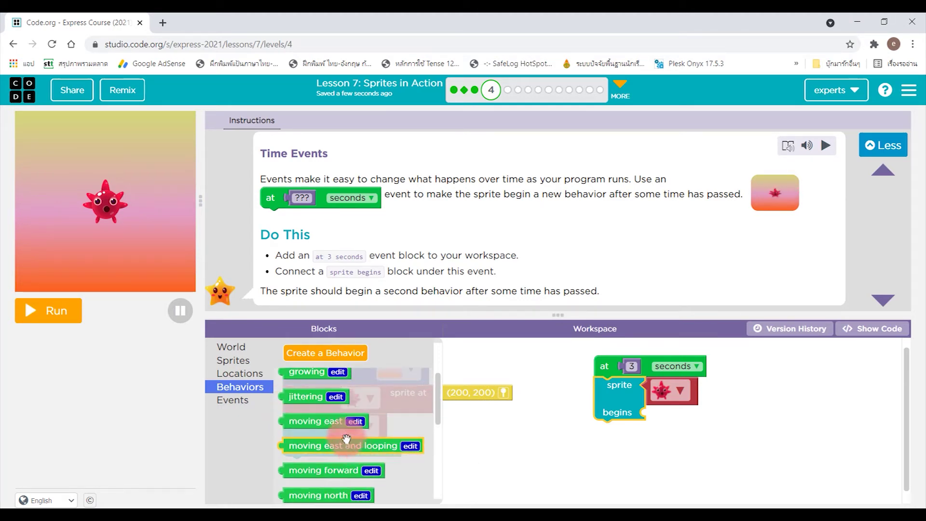
drag(346, 424, 685, 416)
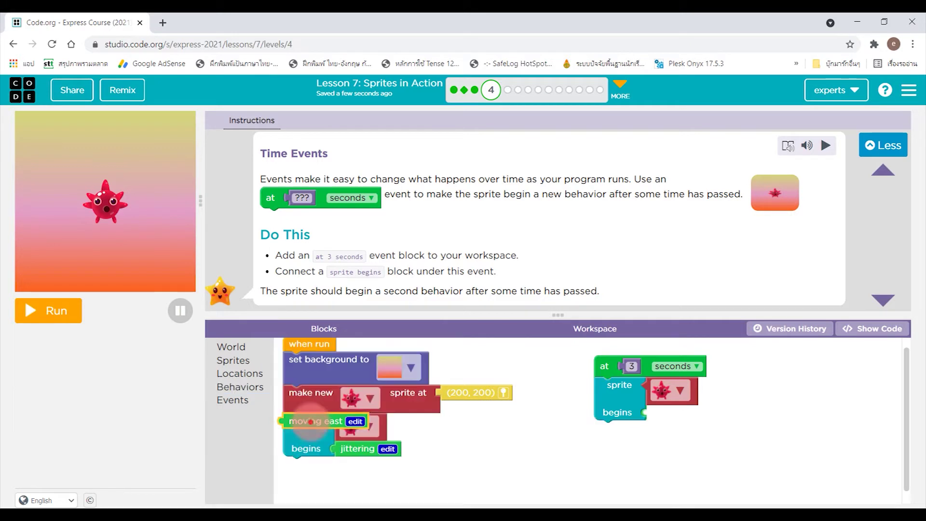
click(742, 468)
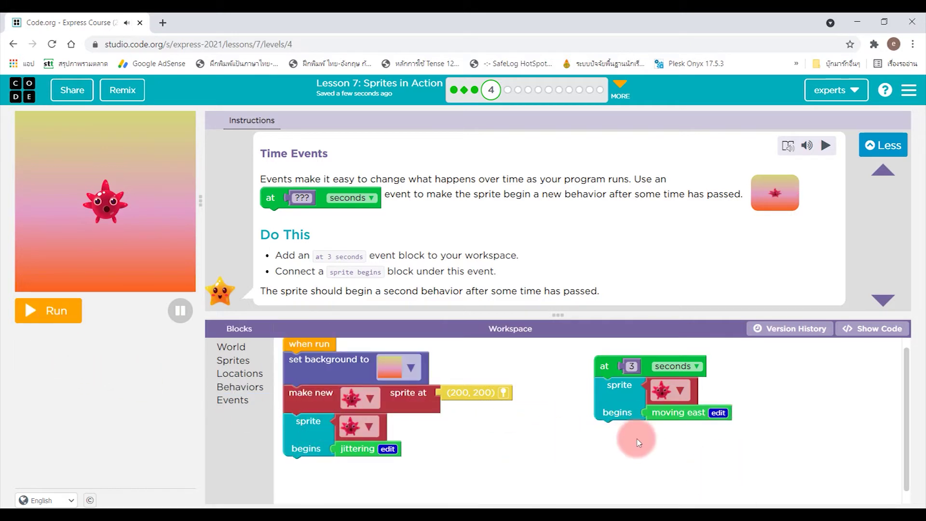
Run the level 4 program, keep playing past the success message, and go to level 5
click(28, 316)
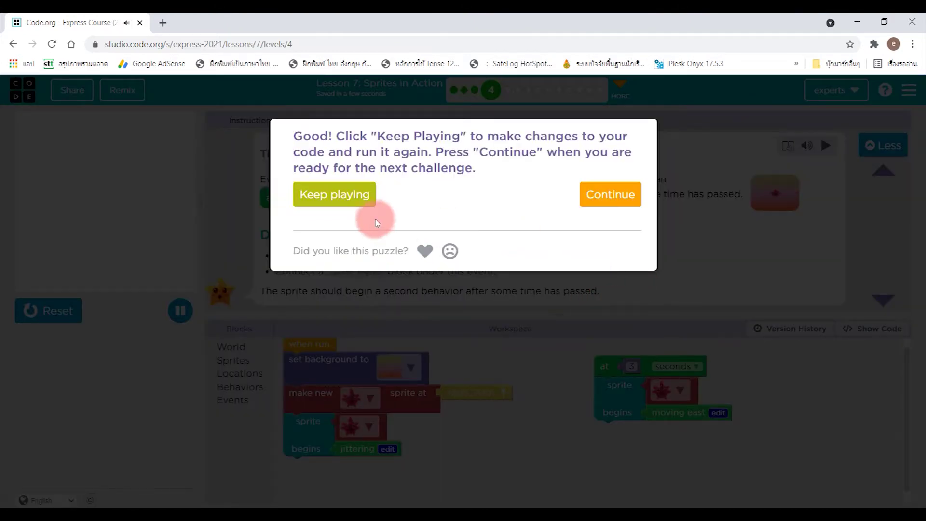
click(340, 205)
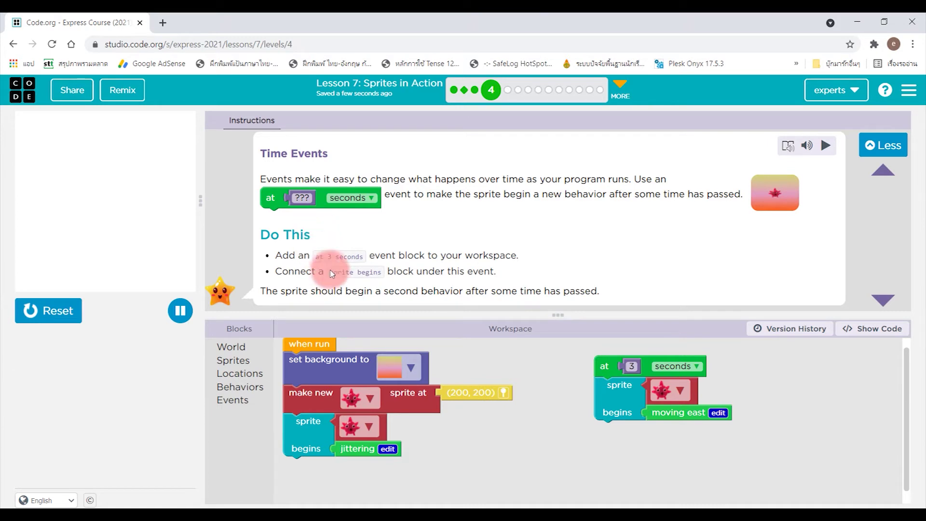
click(508, 90)
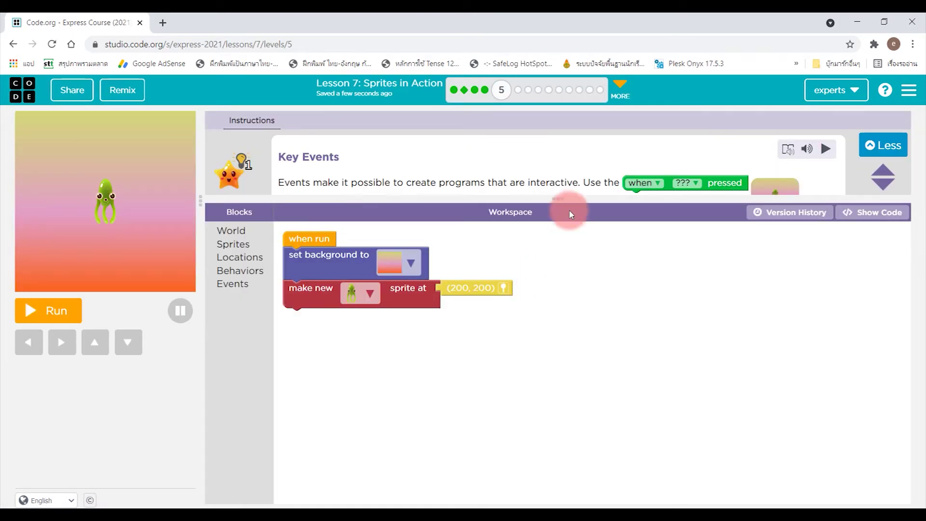
Enlarge the instructions panel to read the Key Events 'Do This' steps
drag(574, 200, 586, 328)
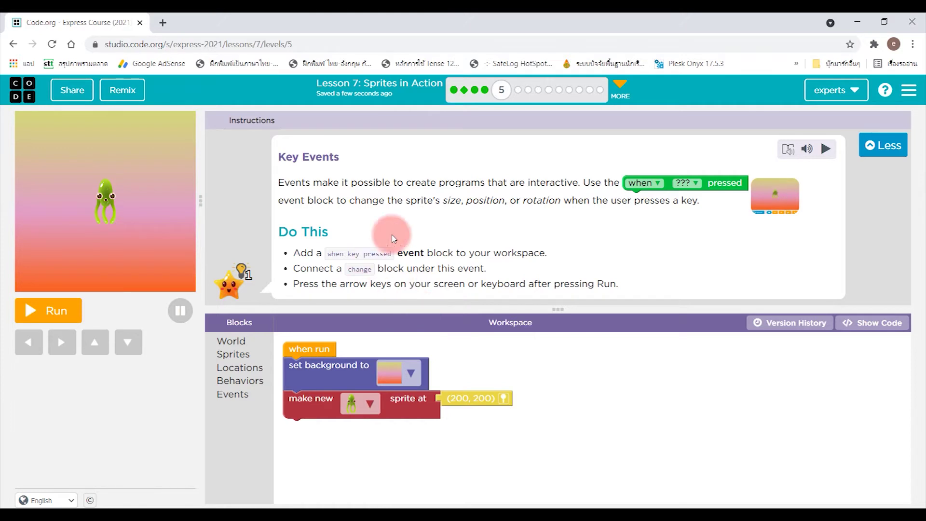
drag(342, 160, 278, 157)
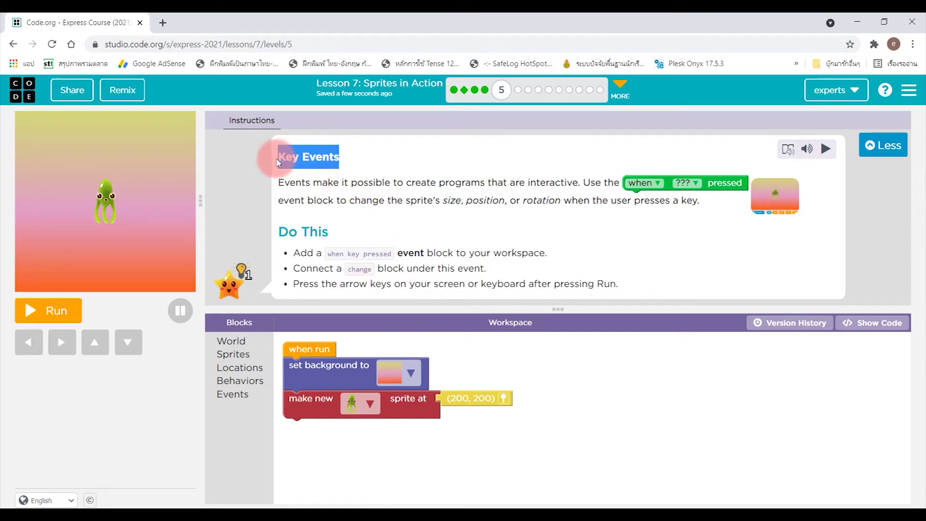
click(380, 169)
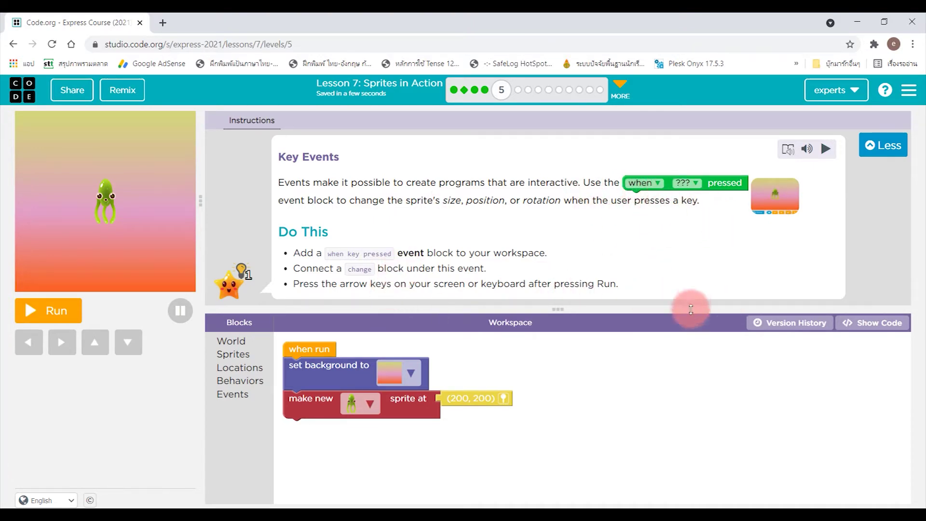
drag(340, 231, 286, 232)
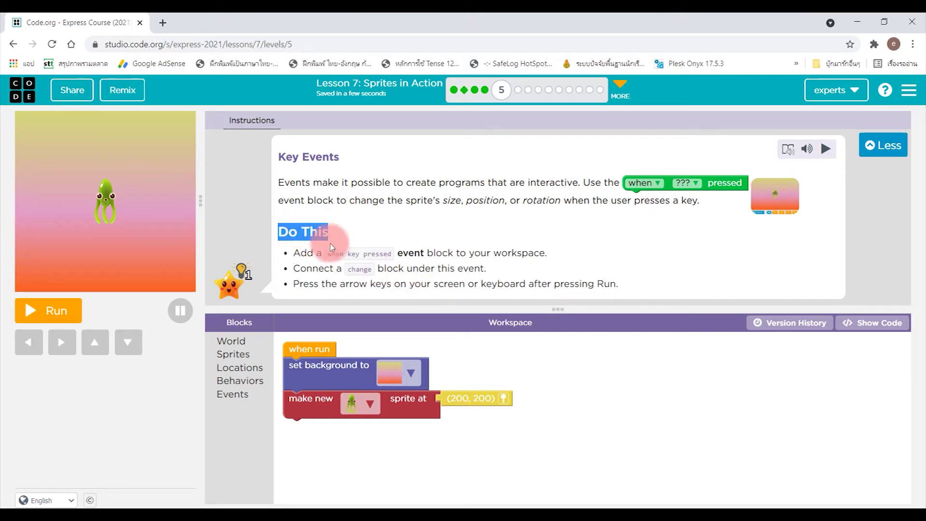
click(300, 253)
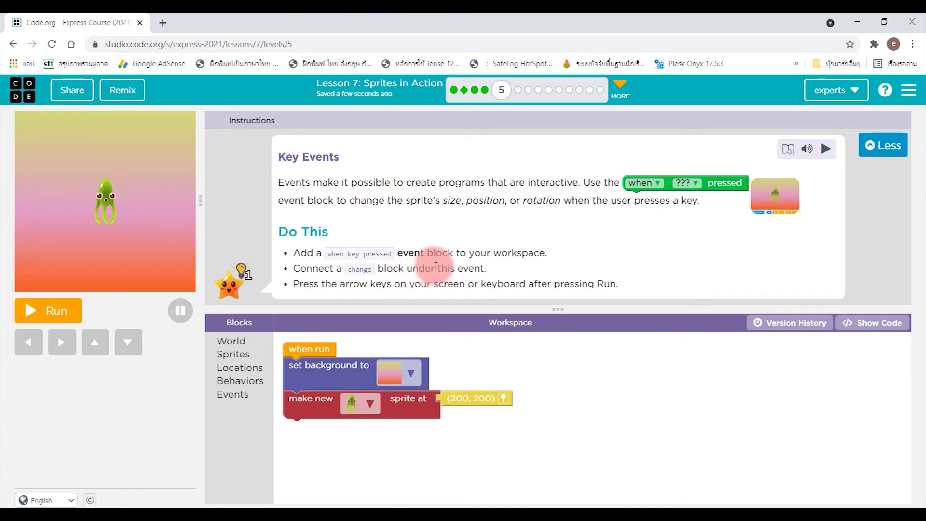
click(236, 396)
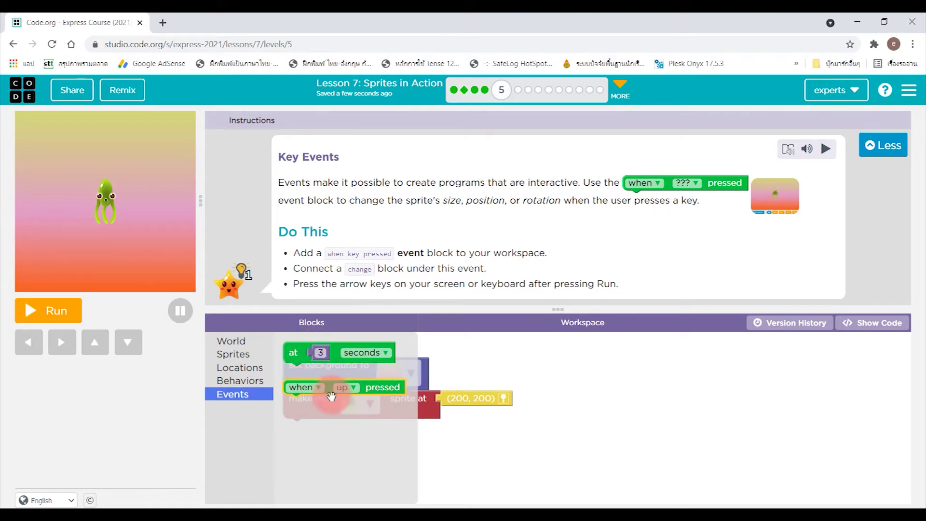
Add a 'when up pressed' event to the workspace, keeping its key set to up
drag(330, 389, 620, 379)
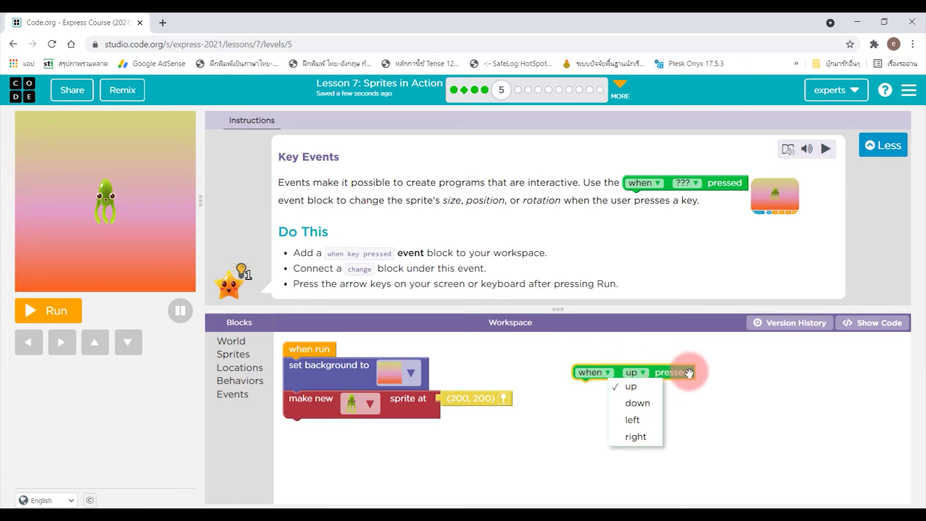
click(644, 384)
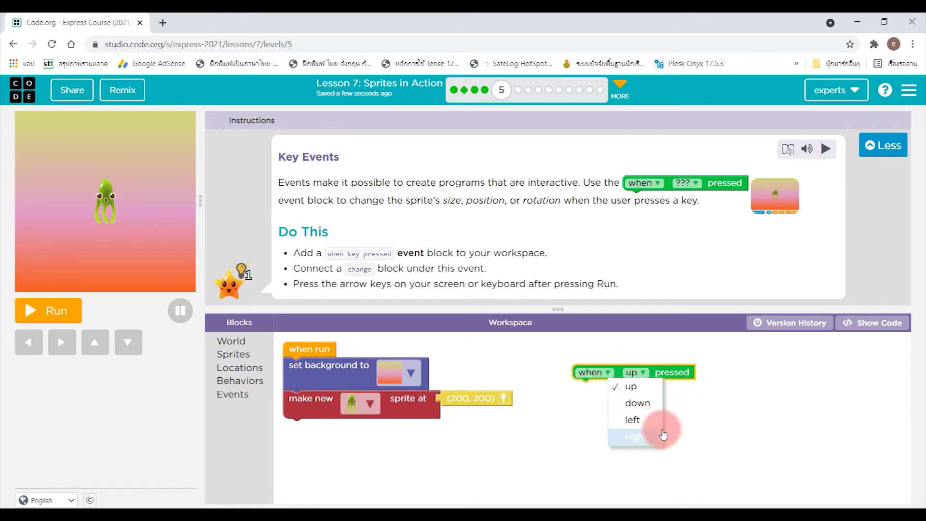
click(641, 438)
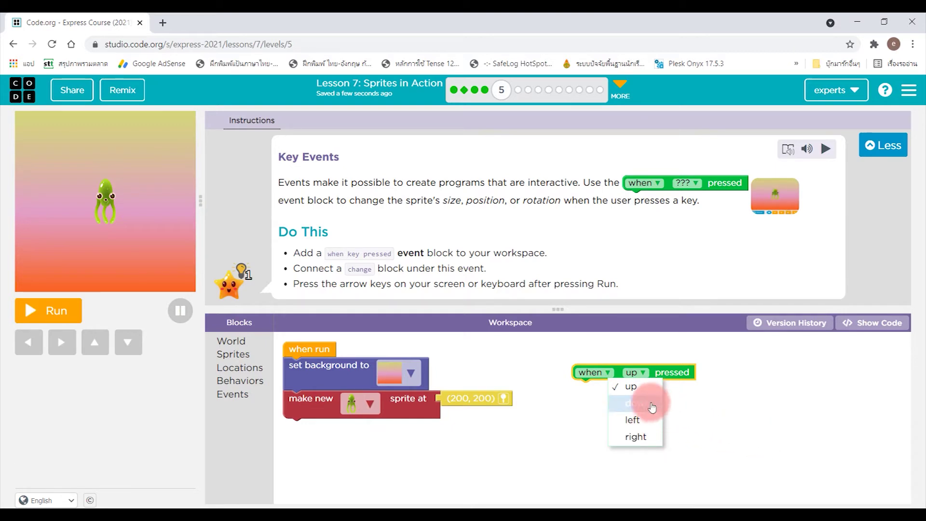
click(728, 410)
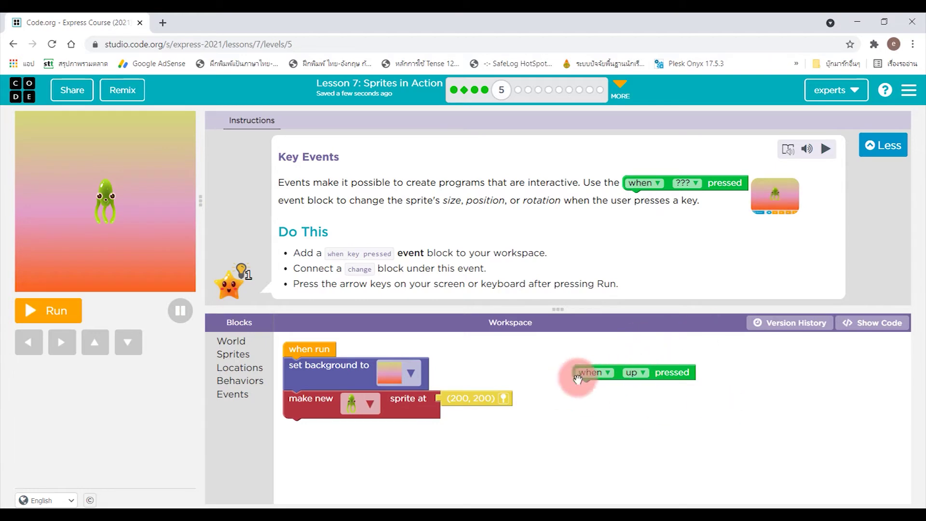
Attach a sprite-begins block under the 'when up pressed' event
click(247, 378)
scroll(347, 410, down, 2)
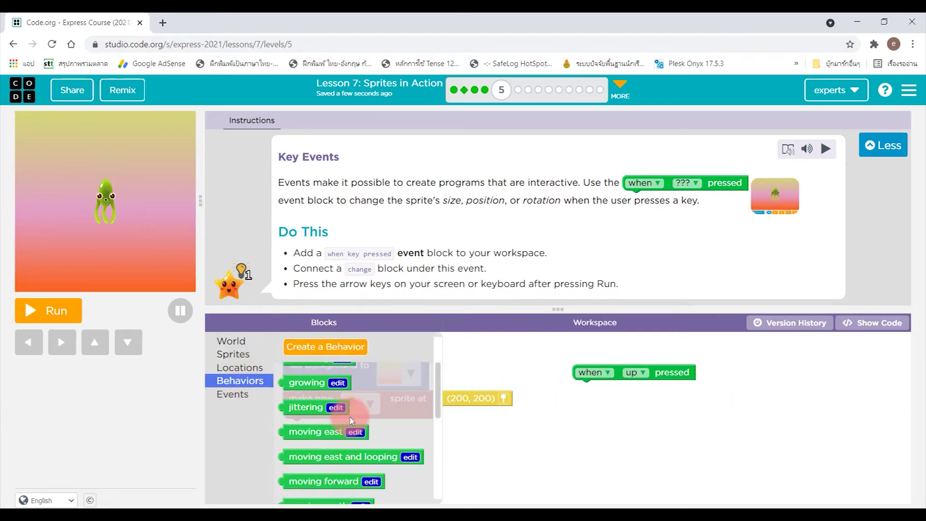
scroll(300, 436, up, 3)
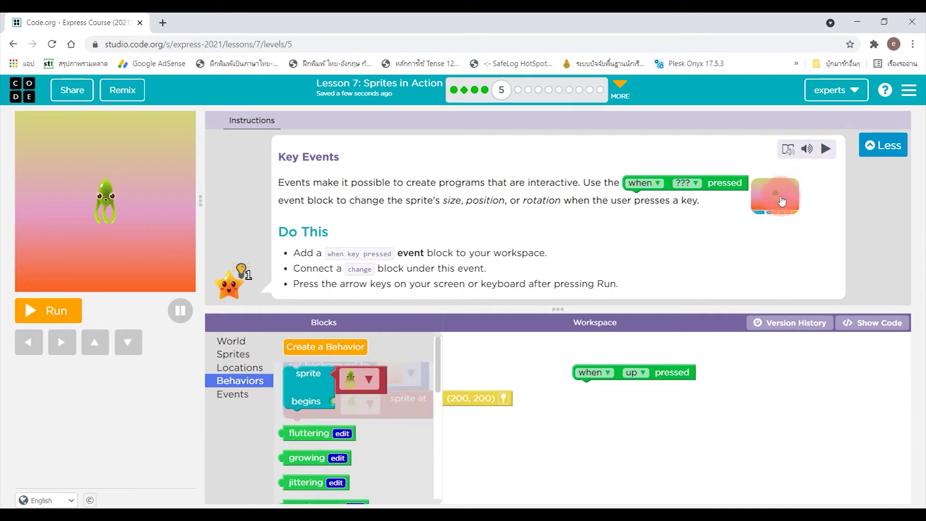
mouse_move(307, 381)
mouse_down()
mouse_move(594, 413)
mouse_move(598, 399)
mouse_up()
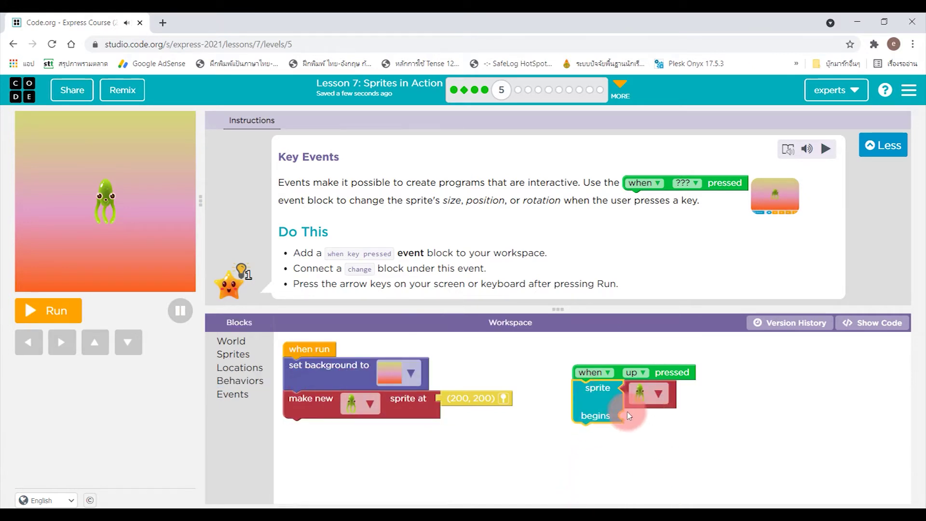
Give sprite-begins the 'growing' behavior, then run the program and press up to pass
click(240, 381)
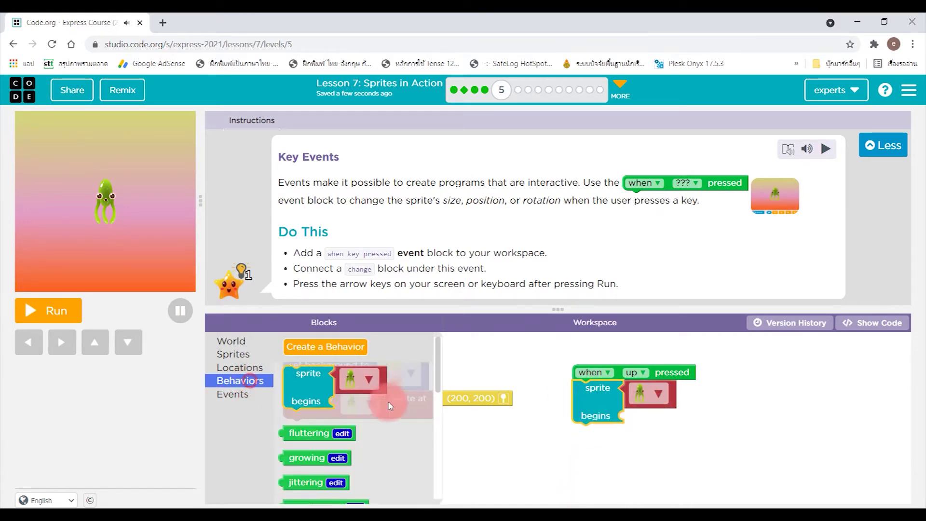
click(339, 458)
scroll(345, 453, down, 3)
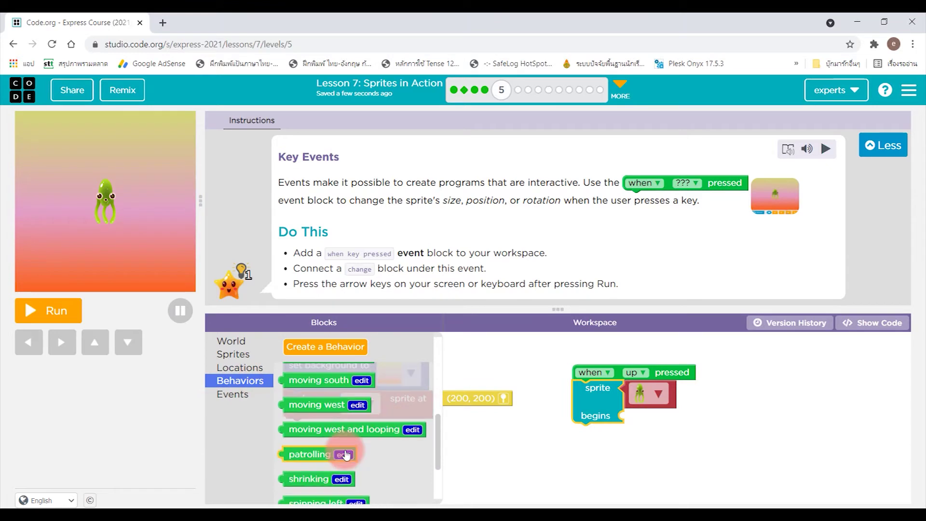
scroll(345, 458, up, 6)
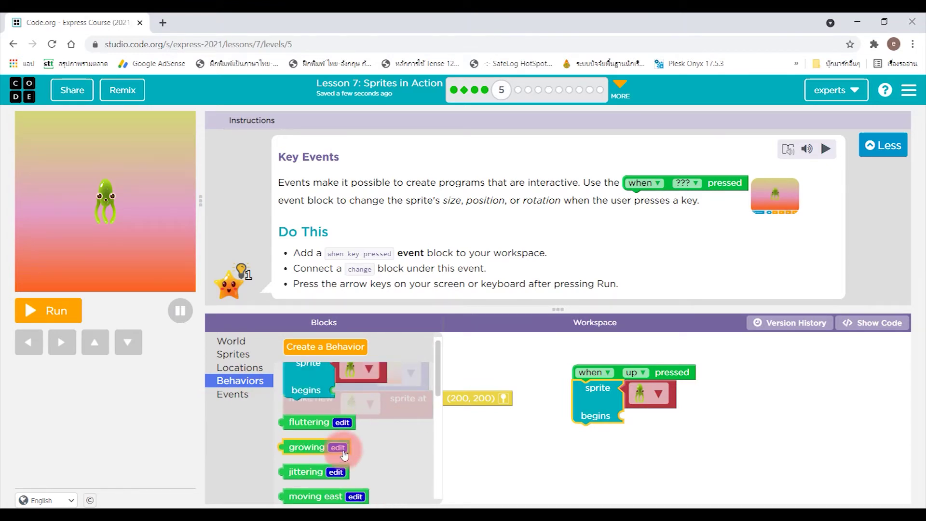
drag(304, 447, 665, 426)
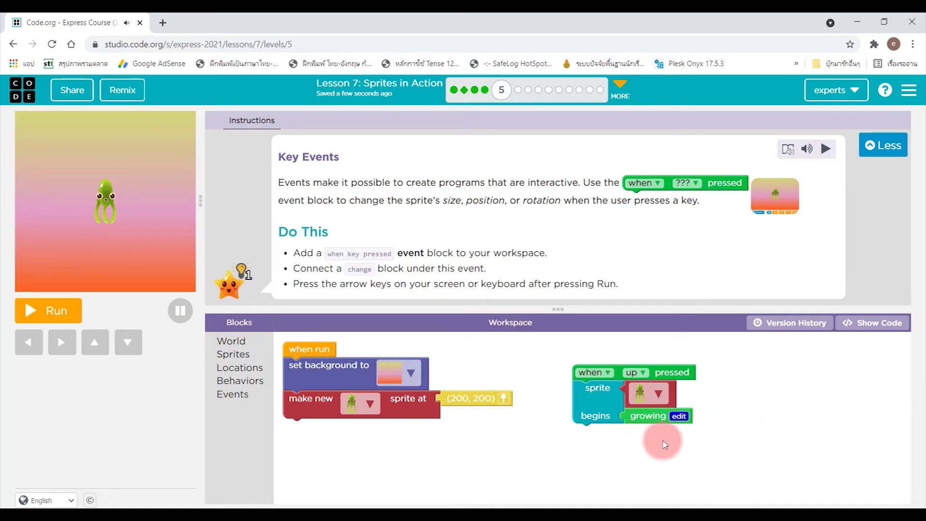
click(56, 310)
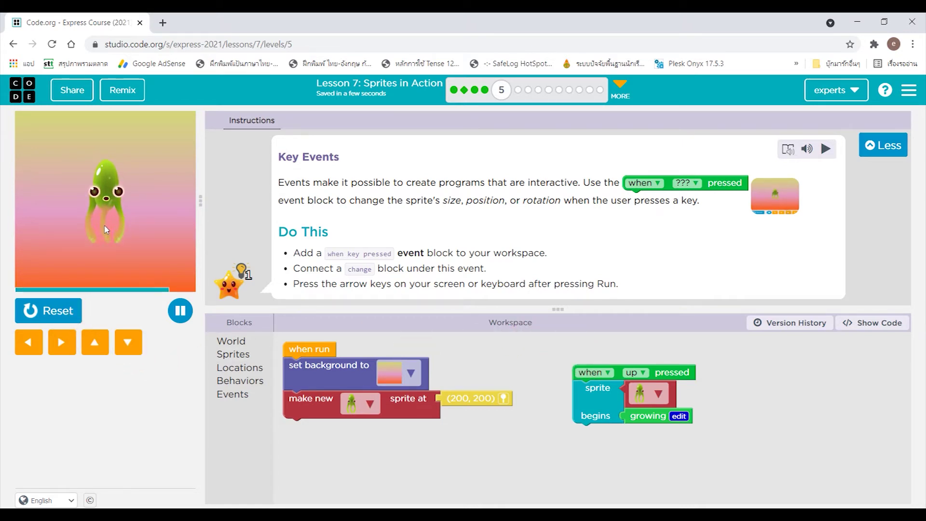
click(105, 219)
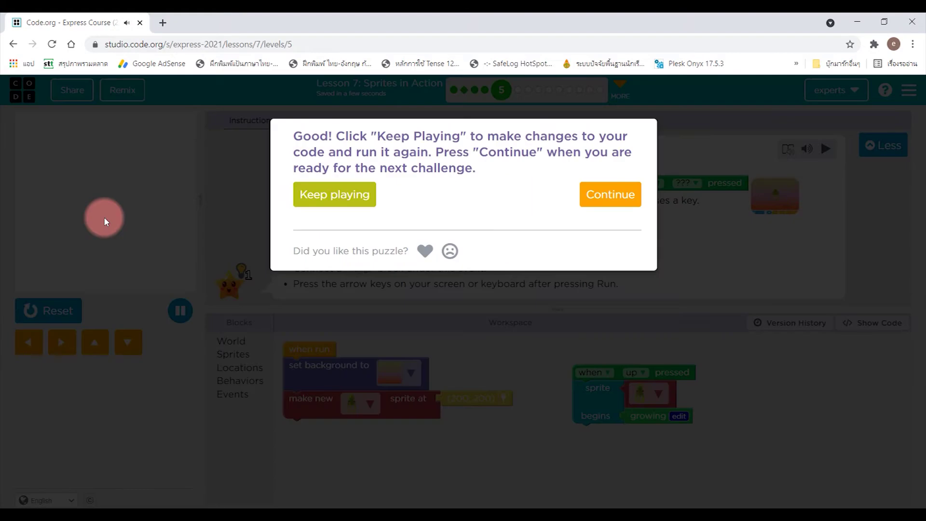
Switch the key event to down, rerun, and press down to grow the sprite and pass
click(334, 197)
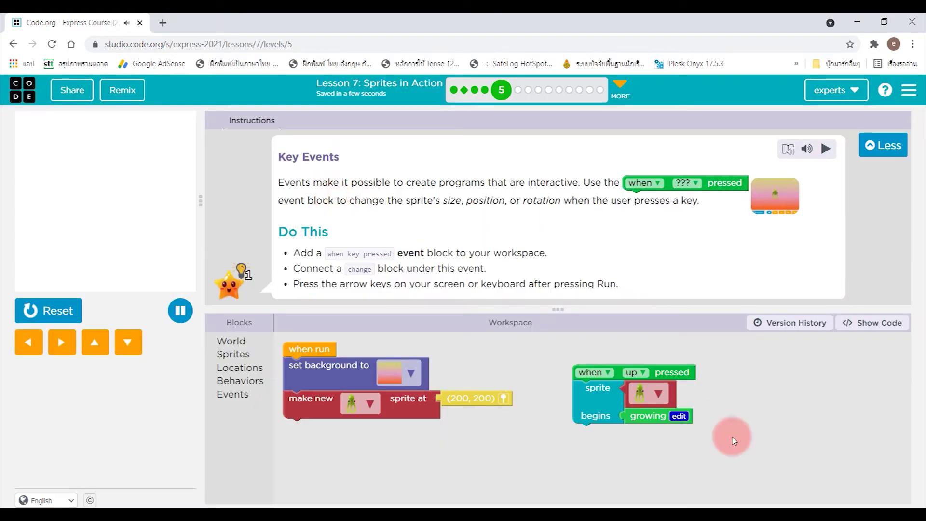
click(641, 380)
click(634, 400)
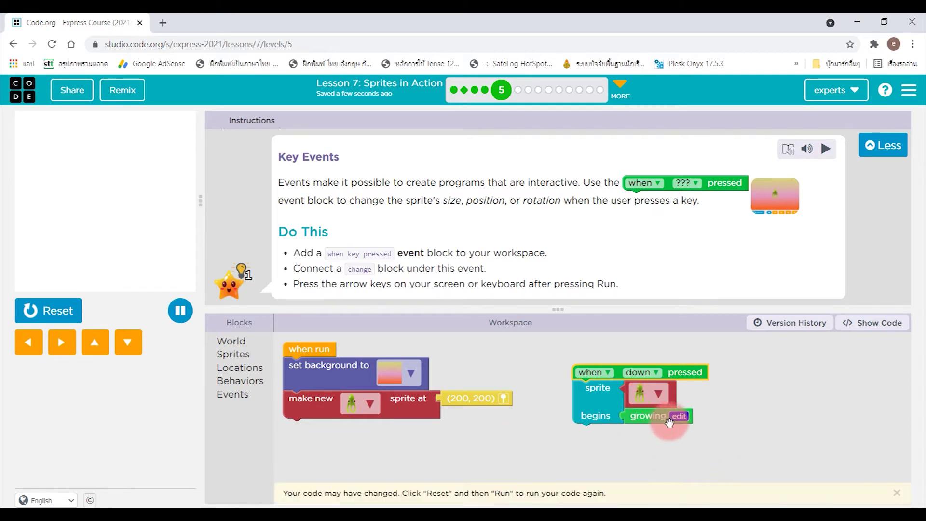
click(54, 314)
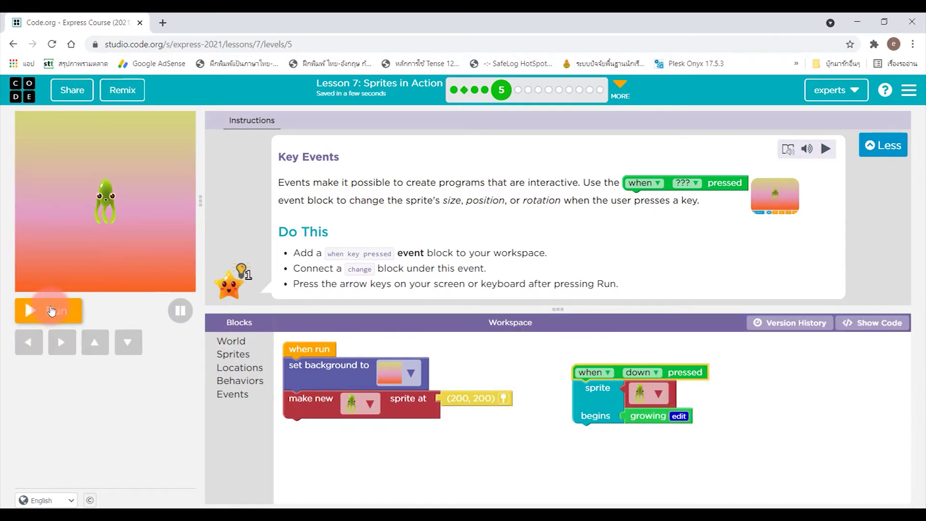
click(46, 310)
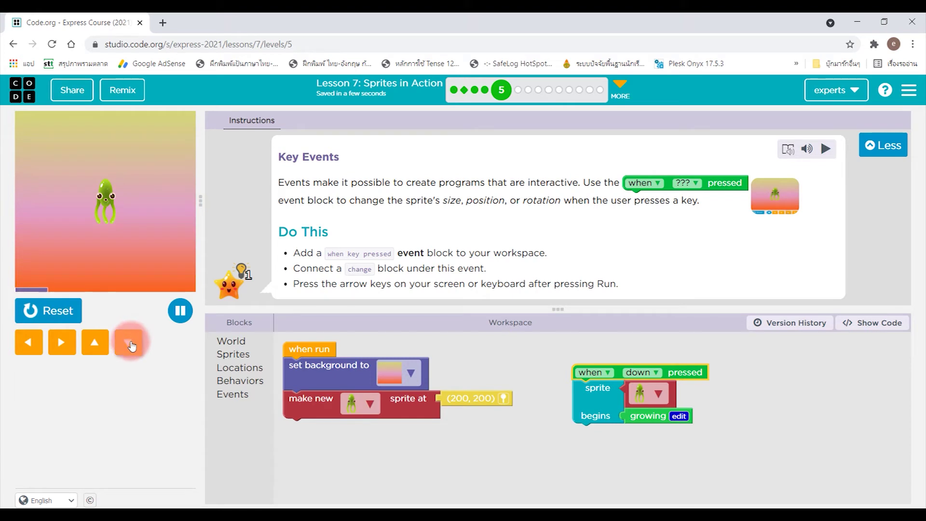
click(129, 344)
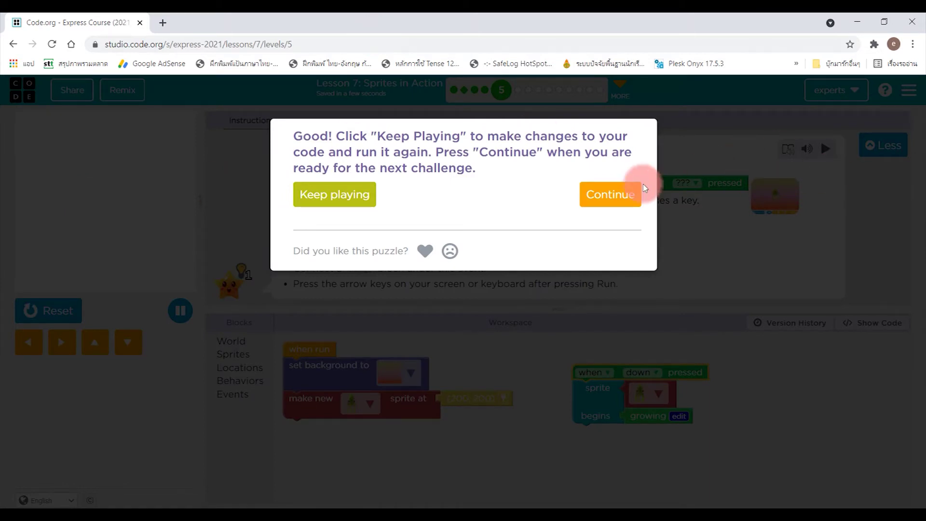
click(625, 200)
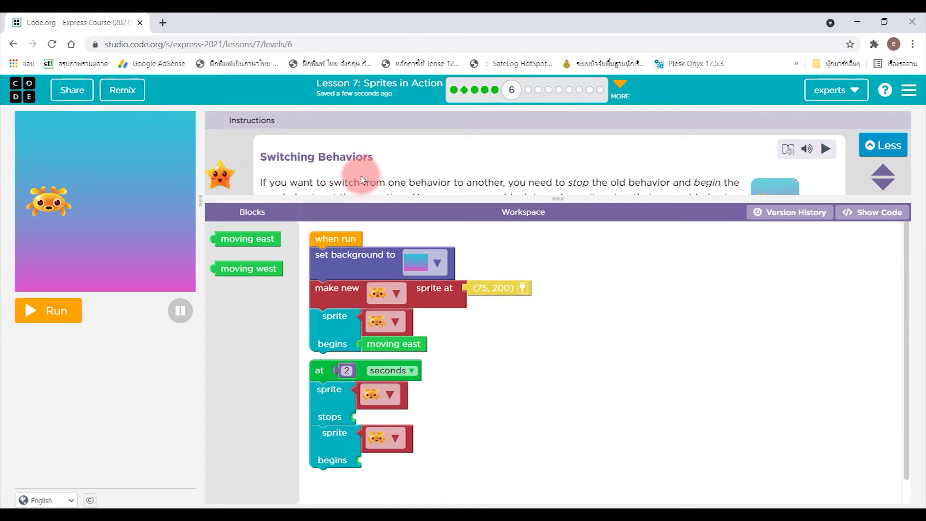
Enlarge the instructions area and read the old-behavior/new-behavior directions
scroll(388, 176, down, 1)
scroll(390, 176, up, 1)
scroll(390, 173, down, 2)
scroll(389, 164, up, 2)
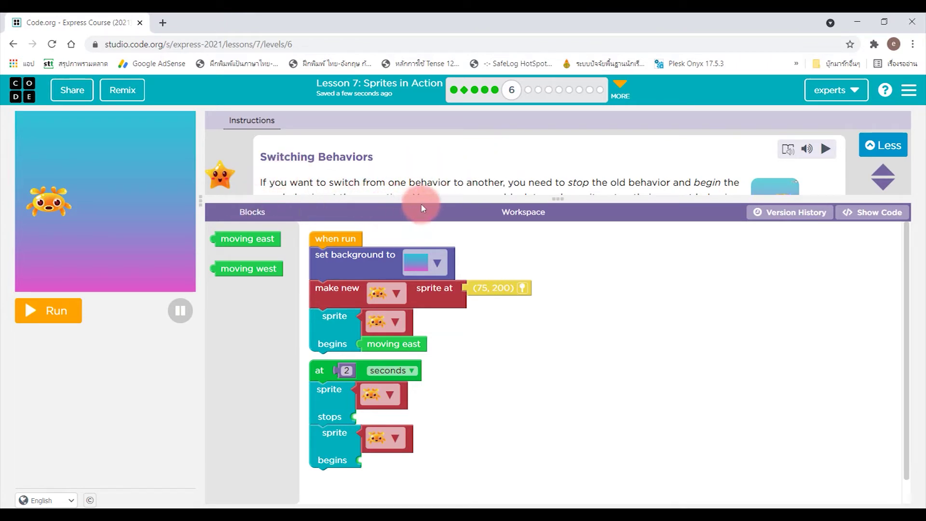
scroll(519, 181, down, 1)
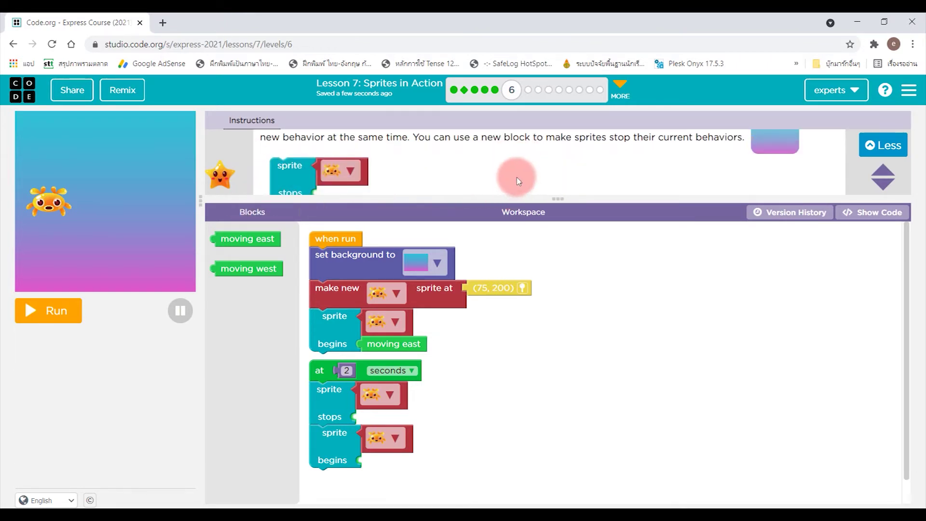
scroll(519, 181, up, 2)
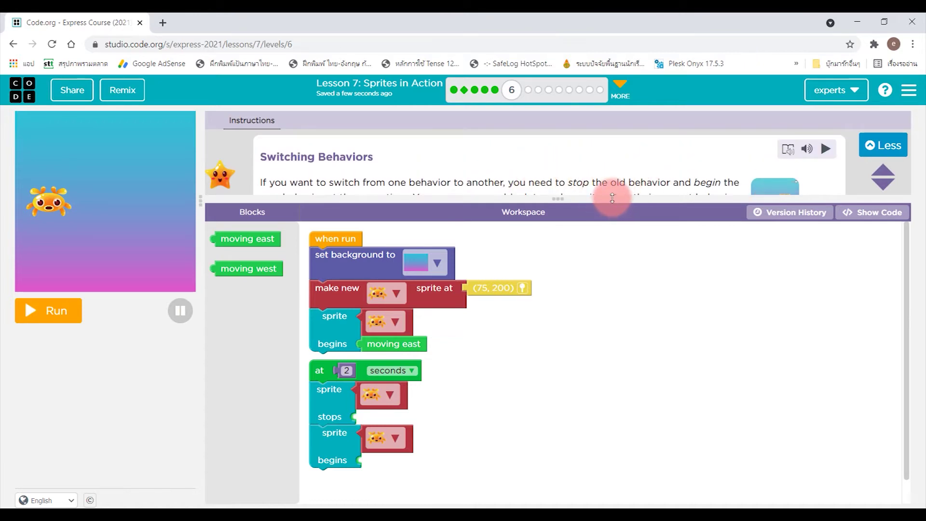
drag(613, 198, 614, 254)
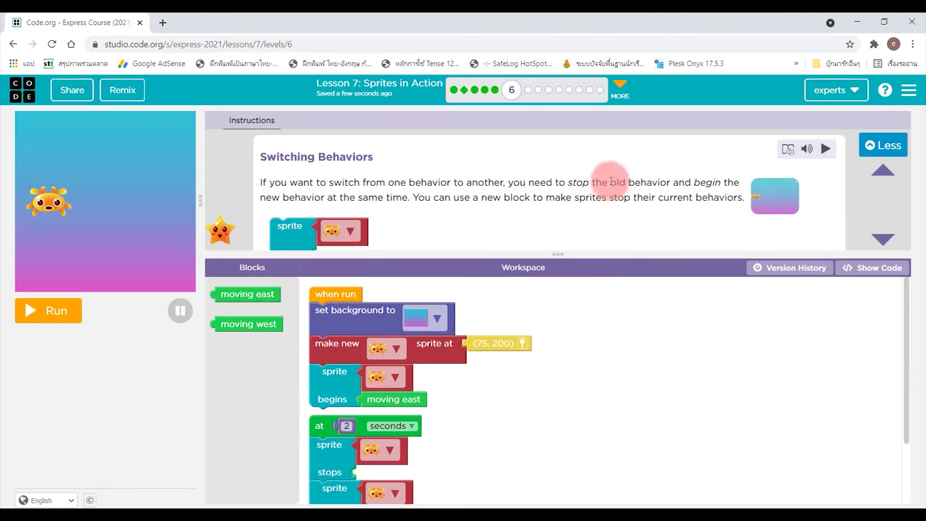
drag(609, 182, 674, 183)
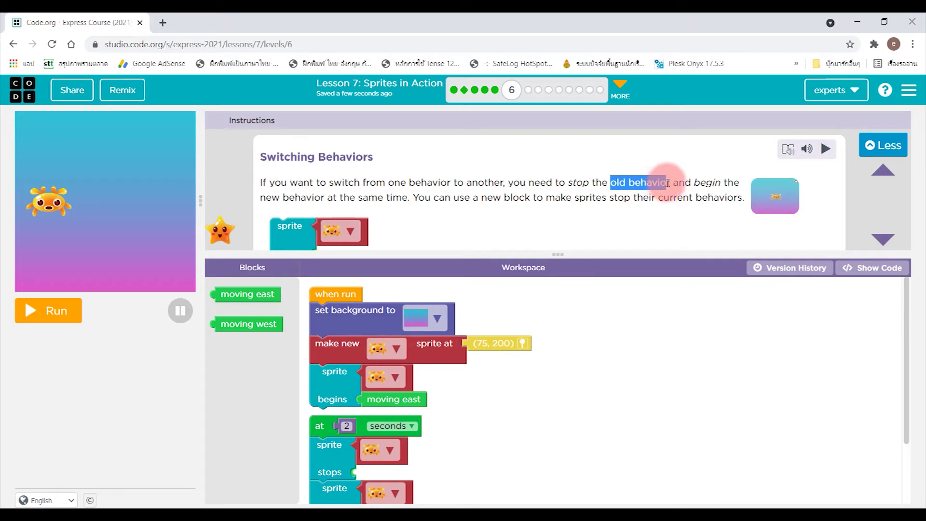
click(678, 195)
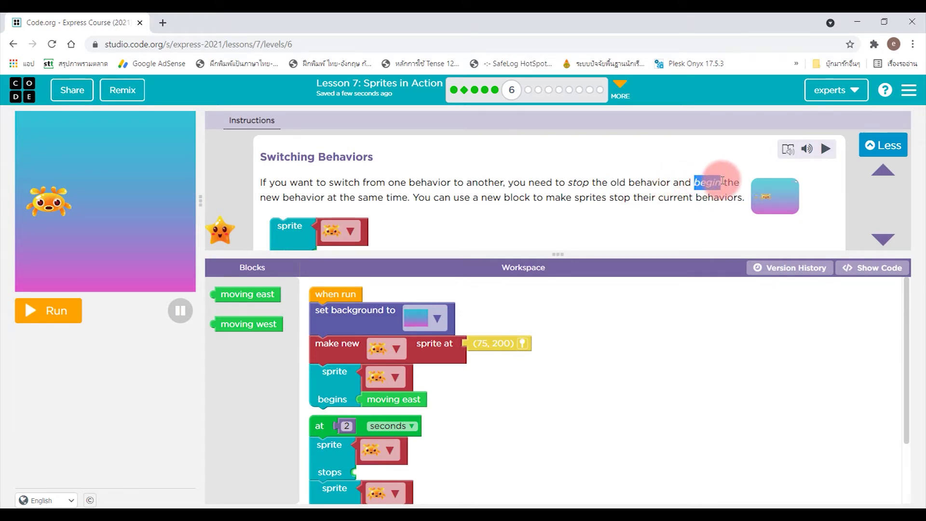
drag(265, 197, 320, 198)
click(575, 242)
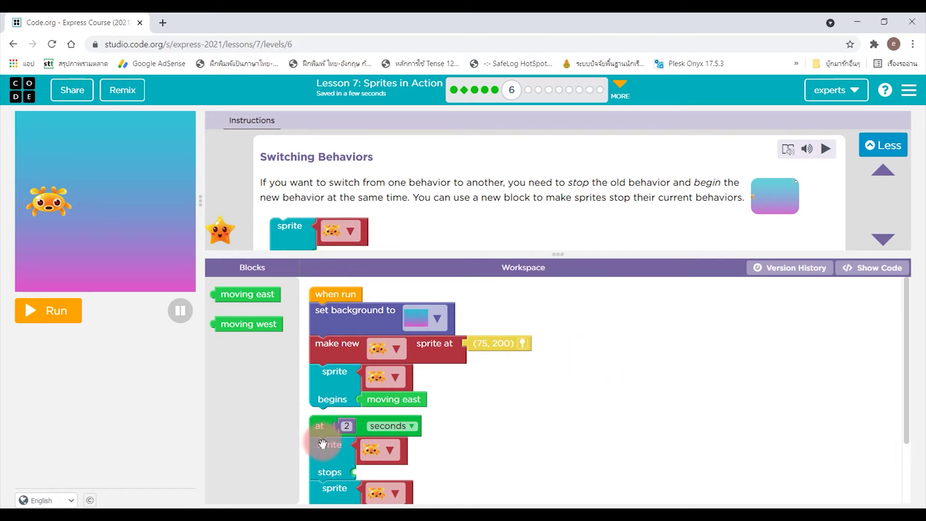
Move the 'at 2 seconds' event stack to the right of 'when run'
drag(322, 444, 574, 358)
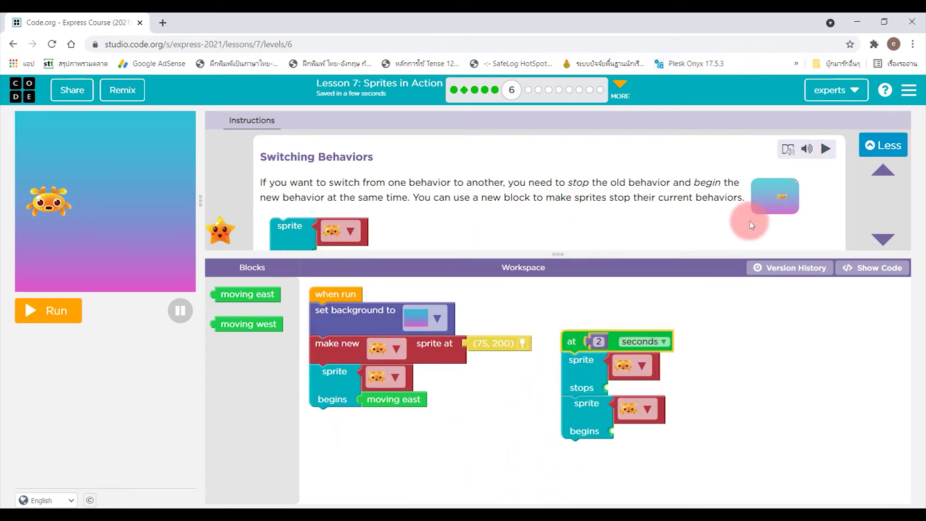
scroll(468, 198, down, 1)
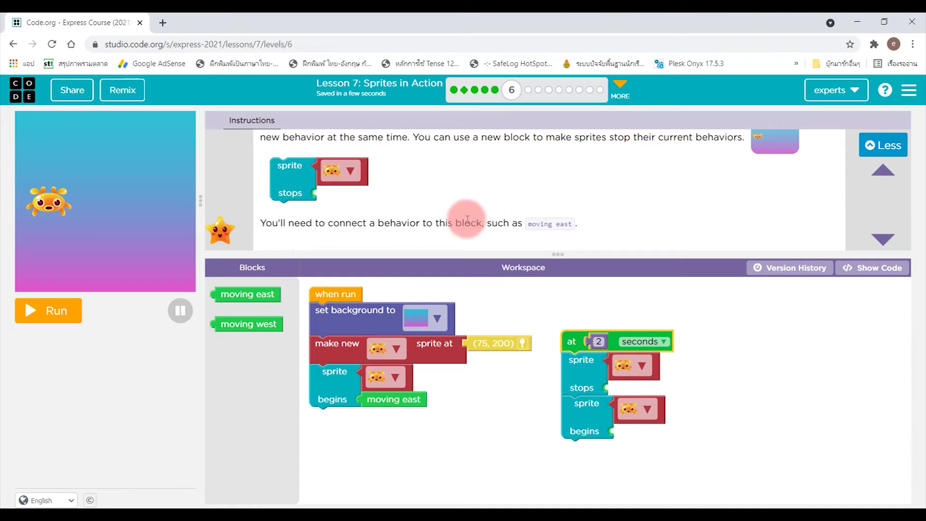
scroll(467, 219, down, 1)
scroll(467, 222, up, 1)
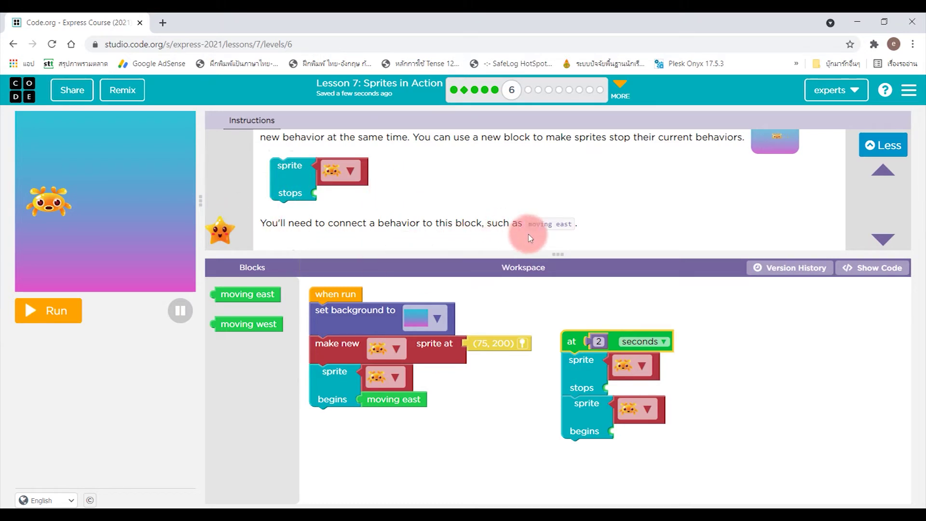
scroll(627, 211, down, 1)
scroll(649, 211, down, 1)
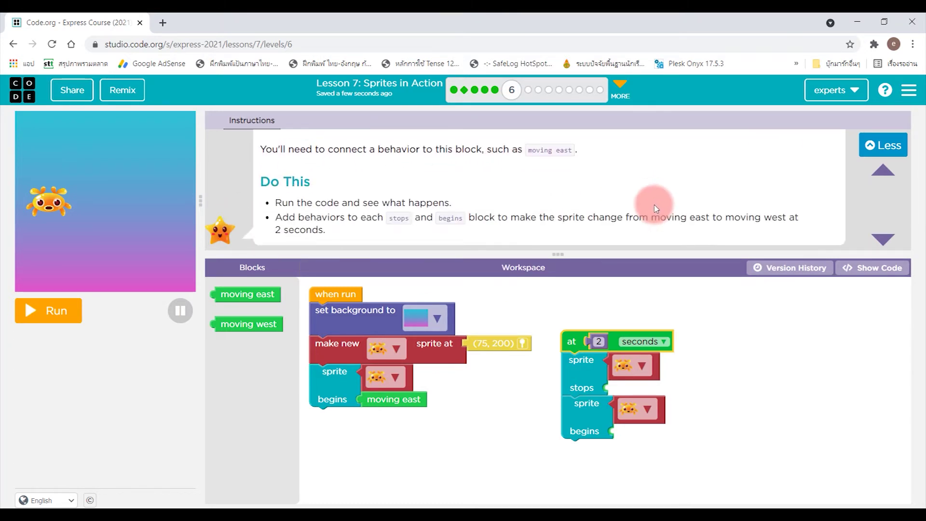
Run the starter program to watch the crab move east, raise the 2-second blocks, then reset
drag(321, 180, 256, 180)
click(389, 215)
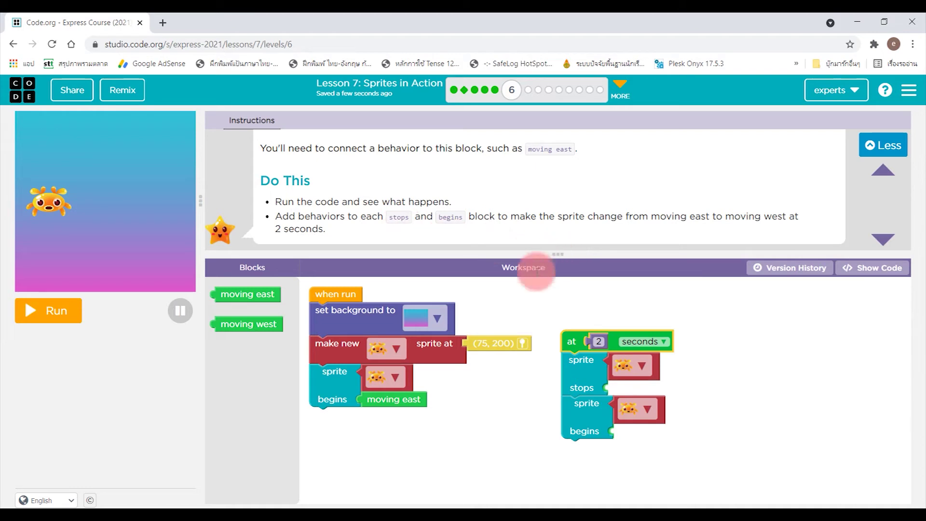
click(46, 318)
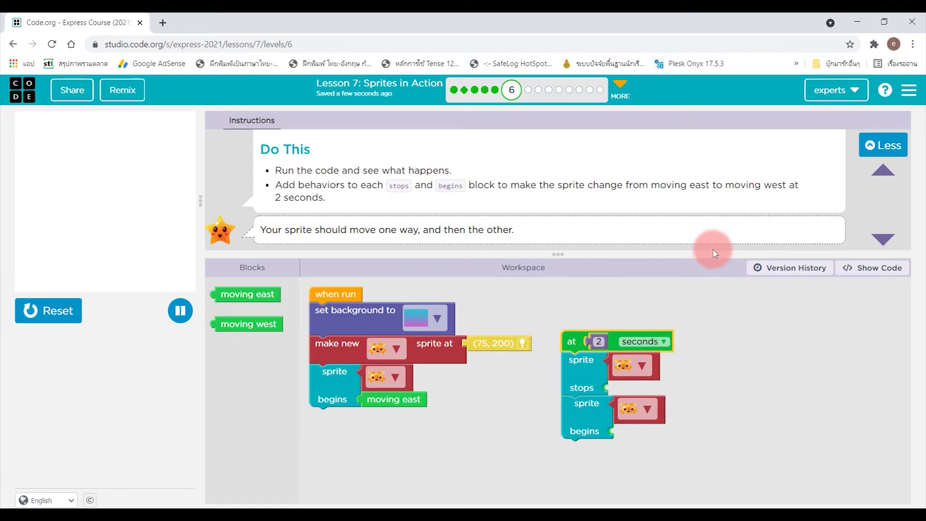
drag(571, 342, 576, 305)
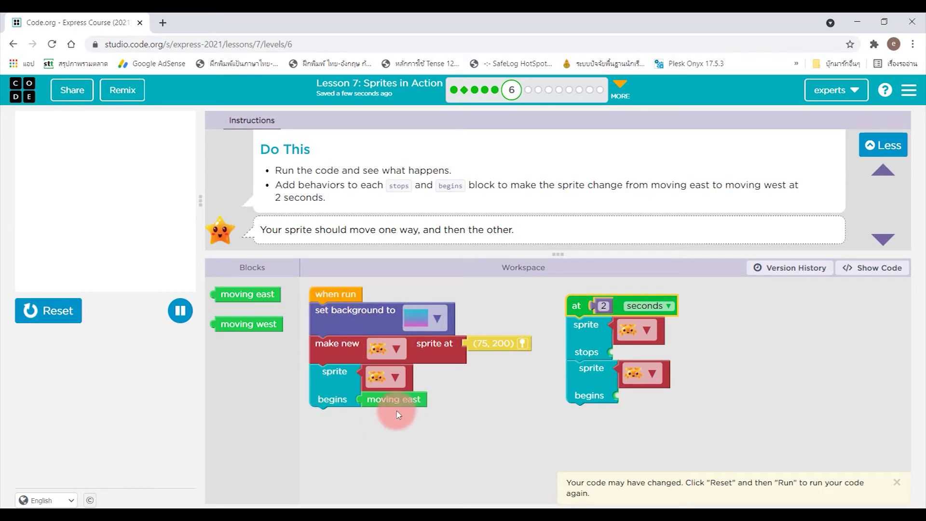
click(897, 482)
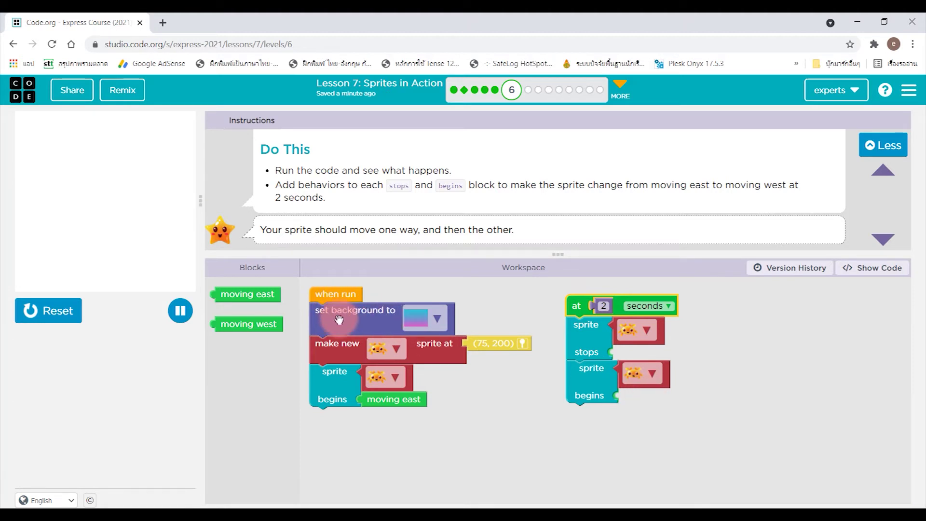
click(46, 311)
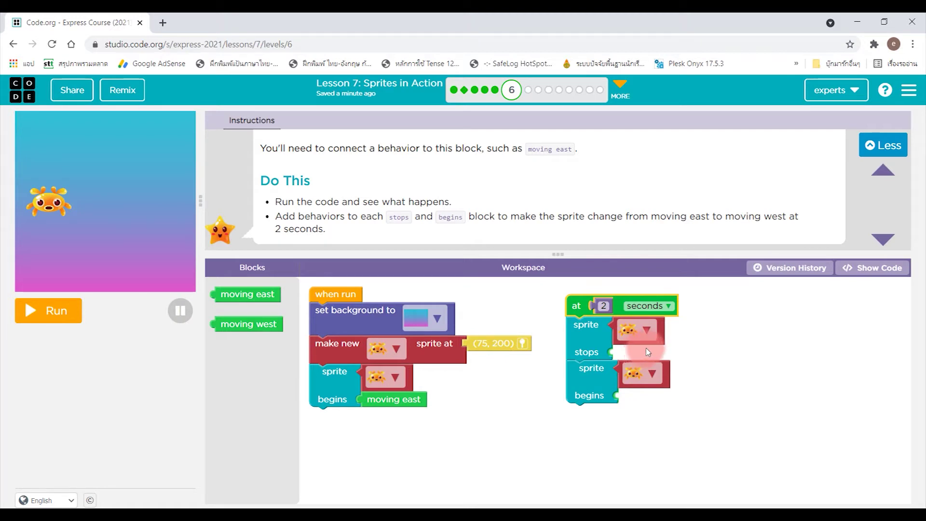
scroll(530, 215, up, 2)
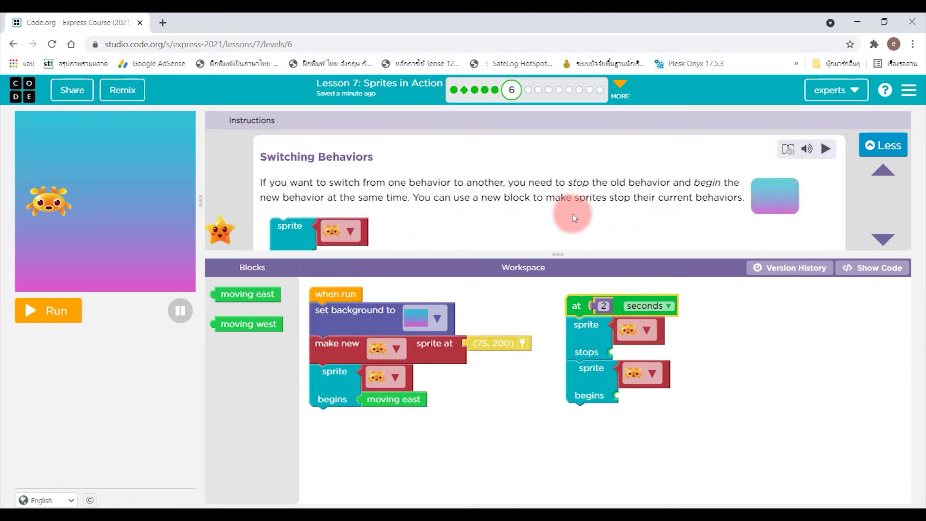
Put 'moving east' into the 2-second sprite-stops block
drag(568, 183, 670, 183)
click(748, 408)
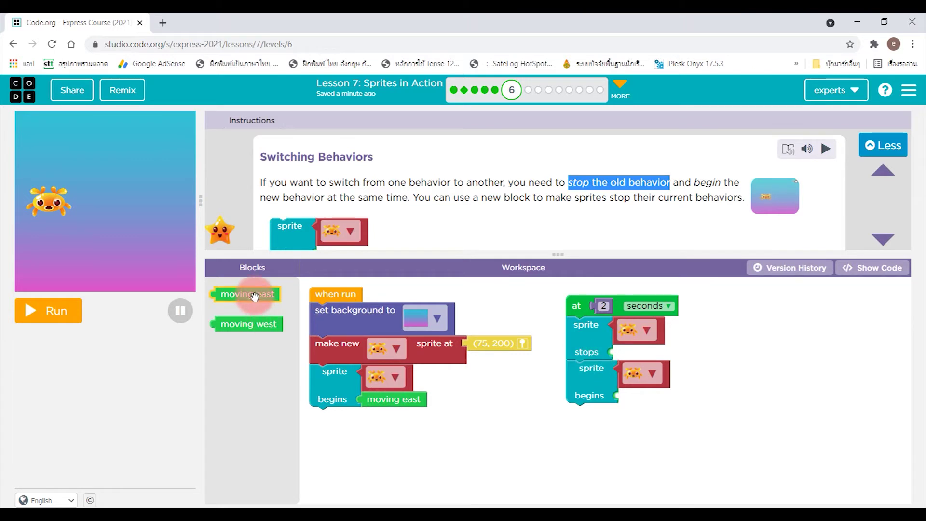
drag(247, 295, 642, 352)
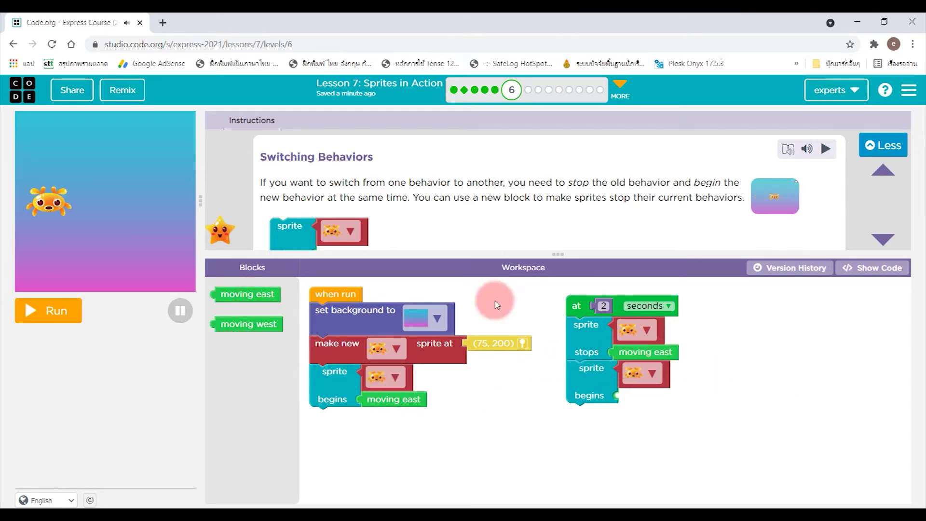
Put 'moving west' into the sprite-begins block, then run to pass level 6 and continue
click(252, 322)
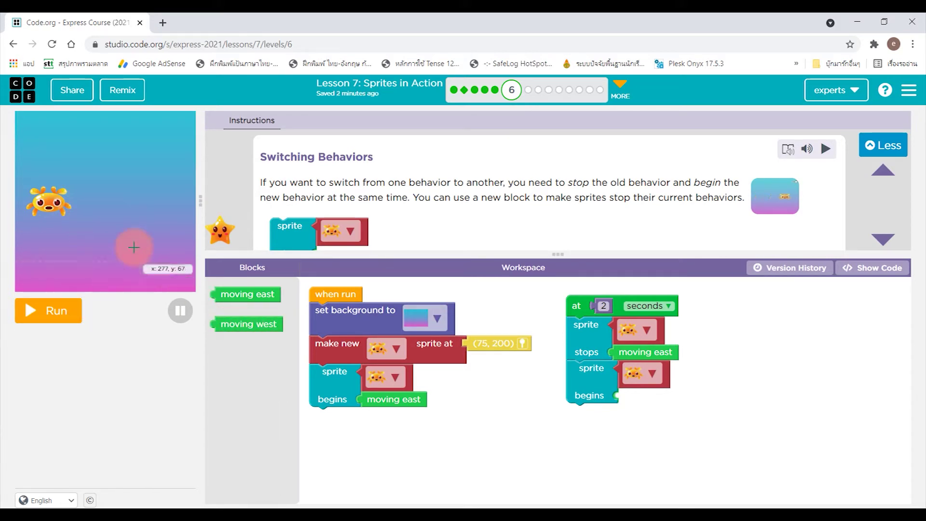
click(264, 328)
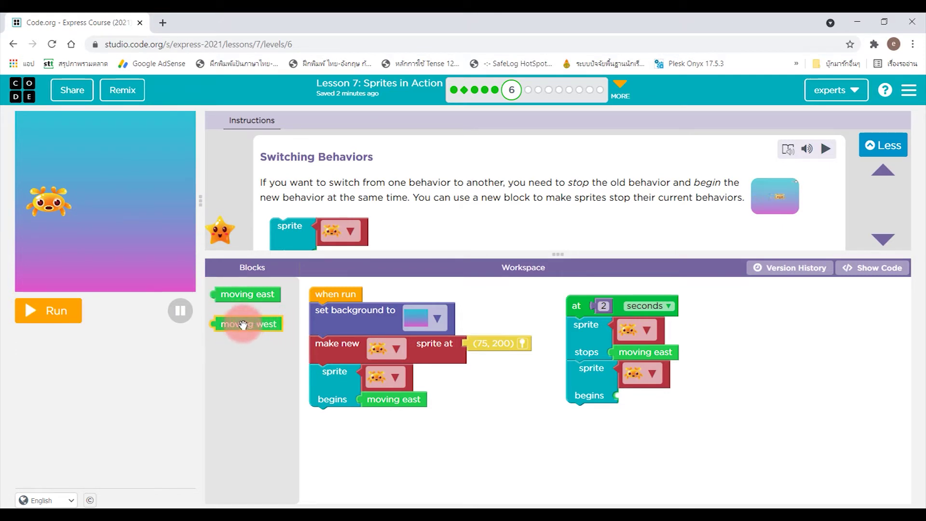
drag(243, 324, 646, 396)
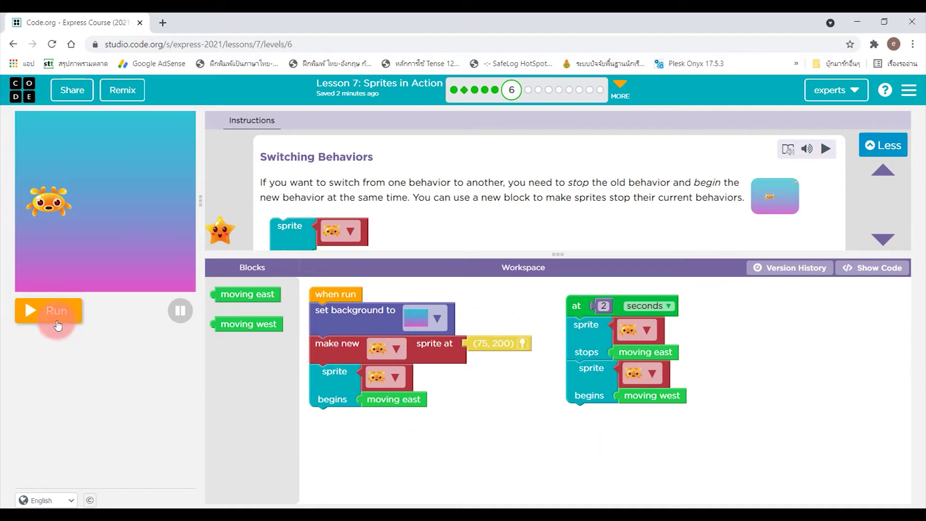
drag(225, 303, 419, 402)
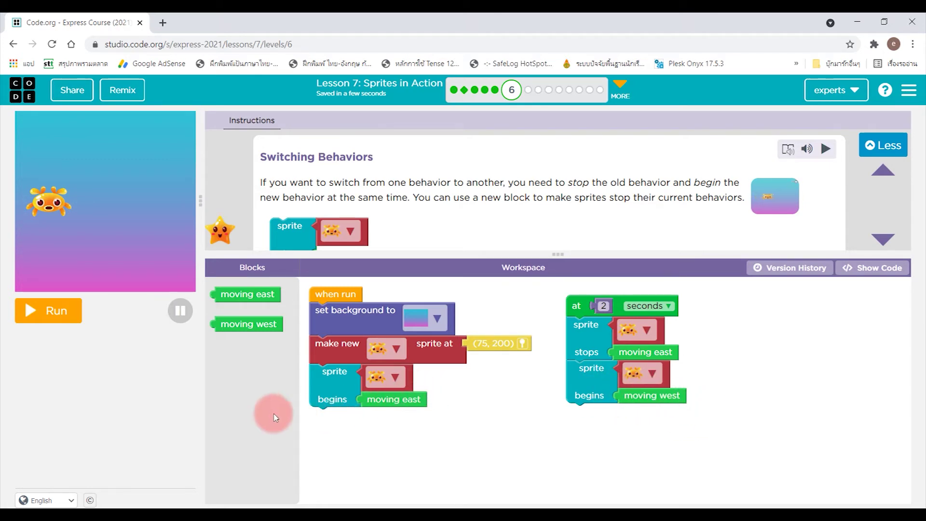
click(31, 310)
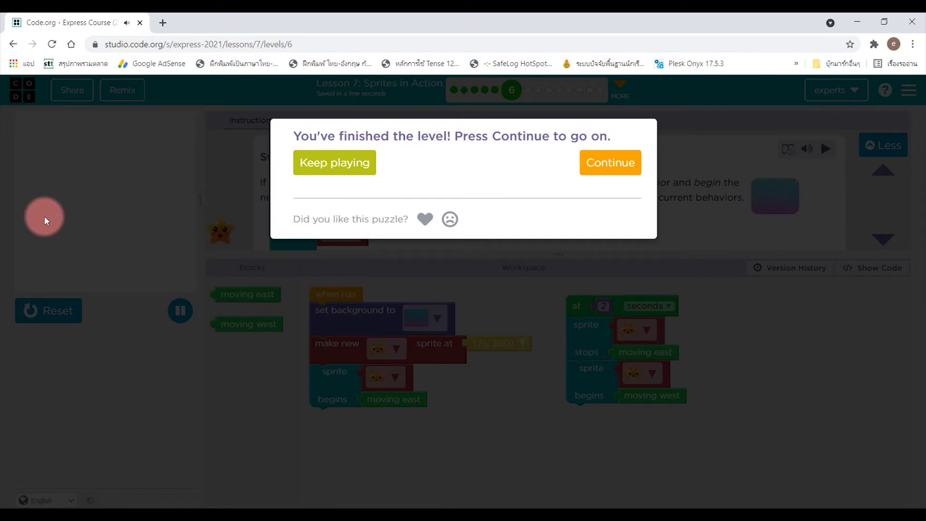
click(621, 162)
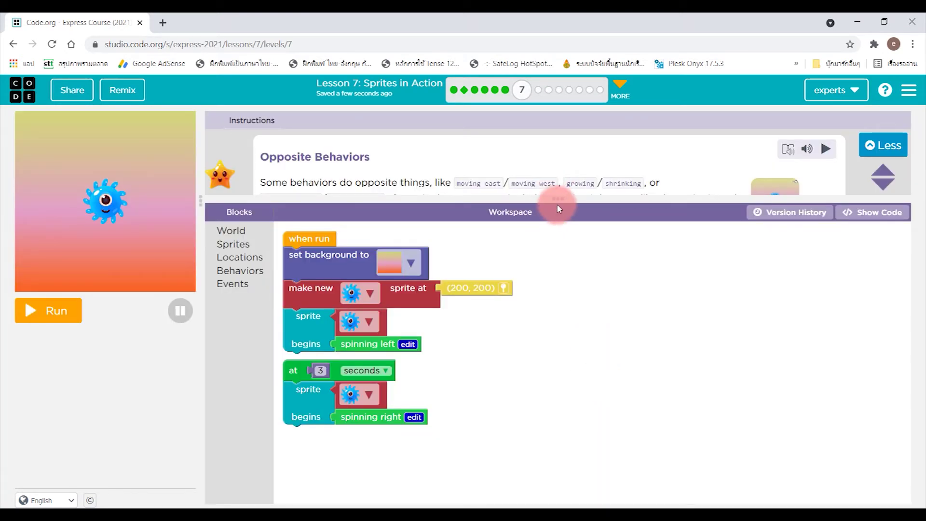
Expand the Opposite Behaviors instructions and move the 'at 3 seconds' stack right of the main program
drag(557, 198, 557, 273)
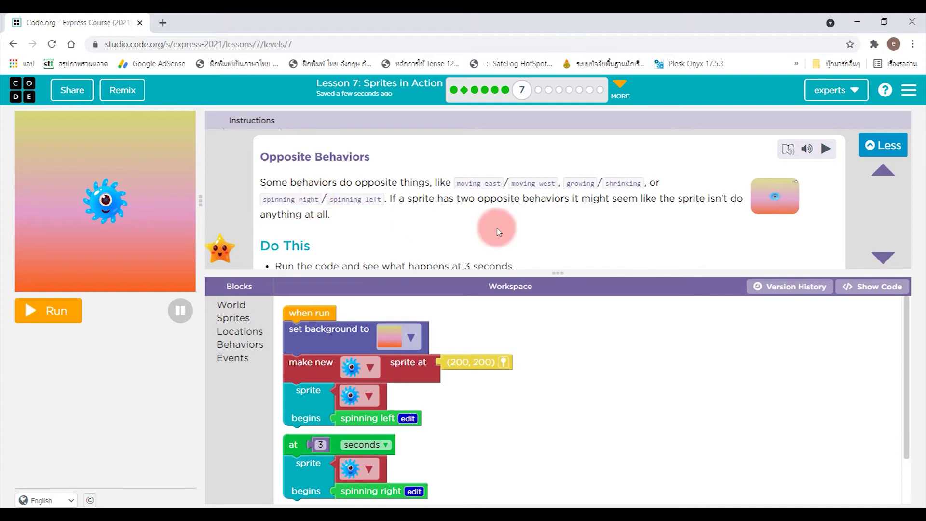
scroll(559, 217, down, 2)
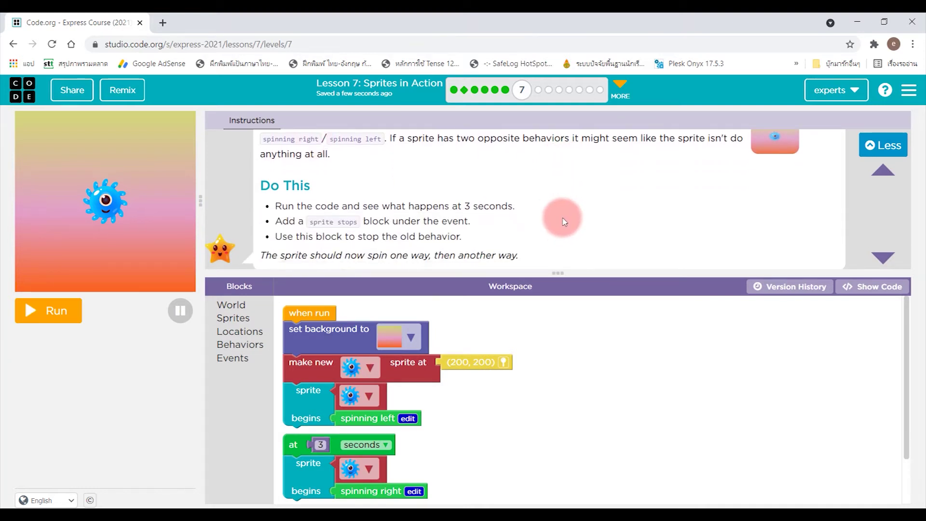
scroll(560, 217, up, 2)
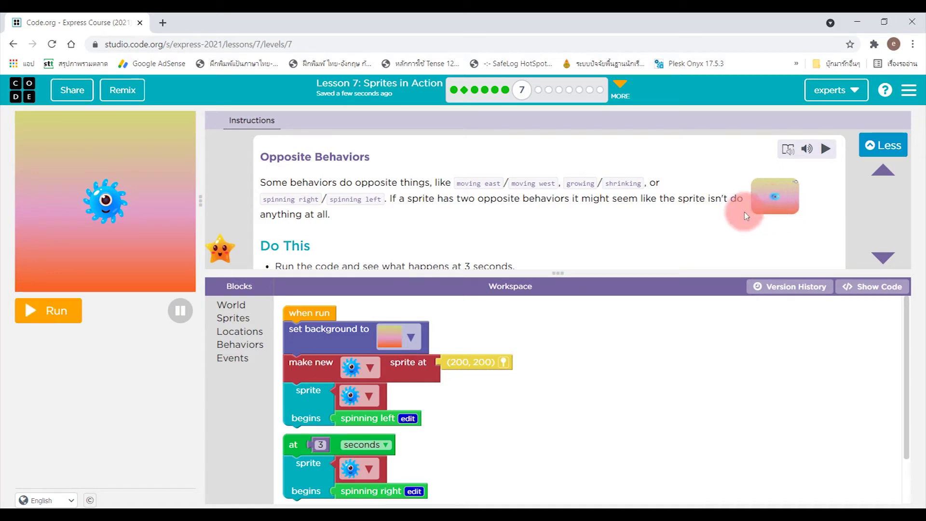
scroll(531, 241, down, 1)
scroll(440, 265, down, 1)
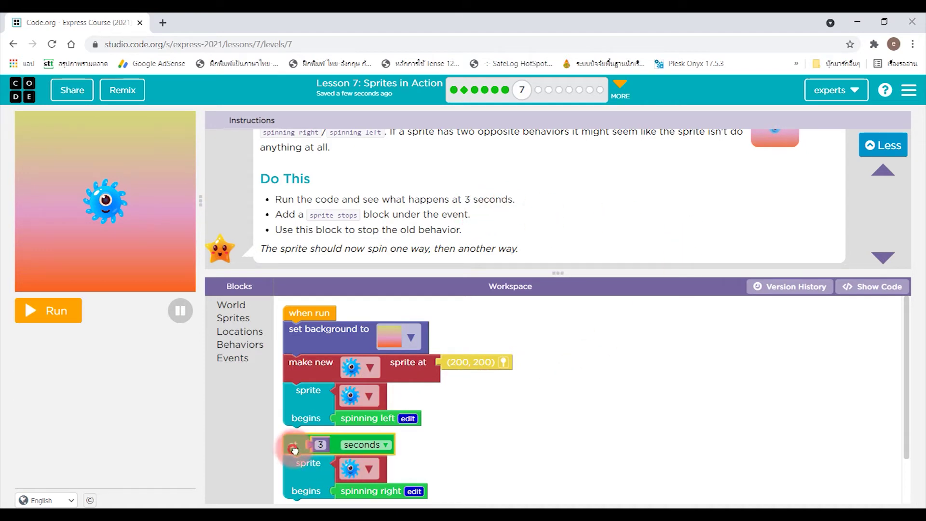
drag(294, 450, 545, 341)
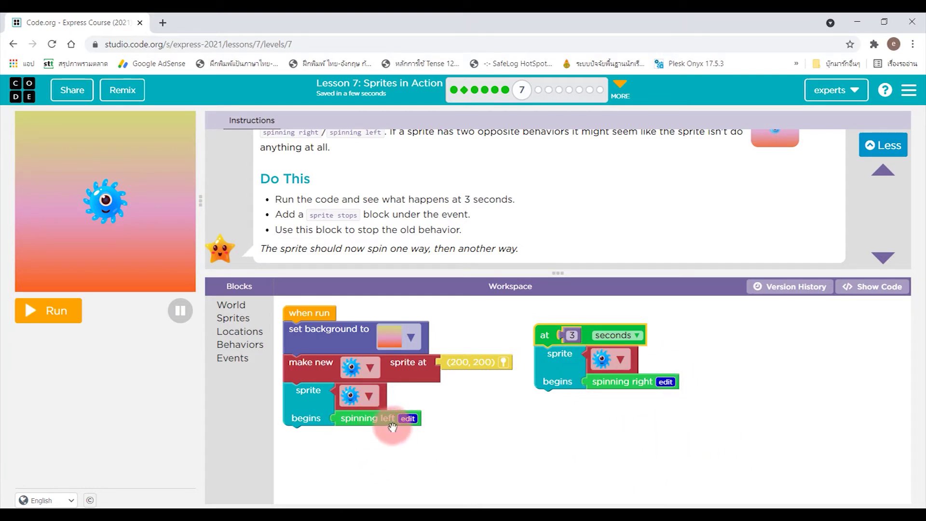
Run the blue monster program to watch what happens at 3 seconds, then reset it
click(43, 313)
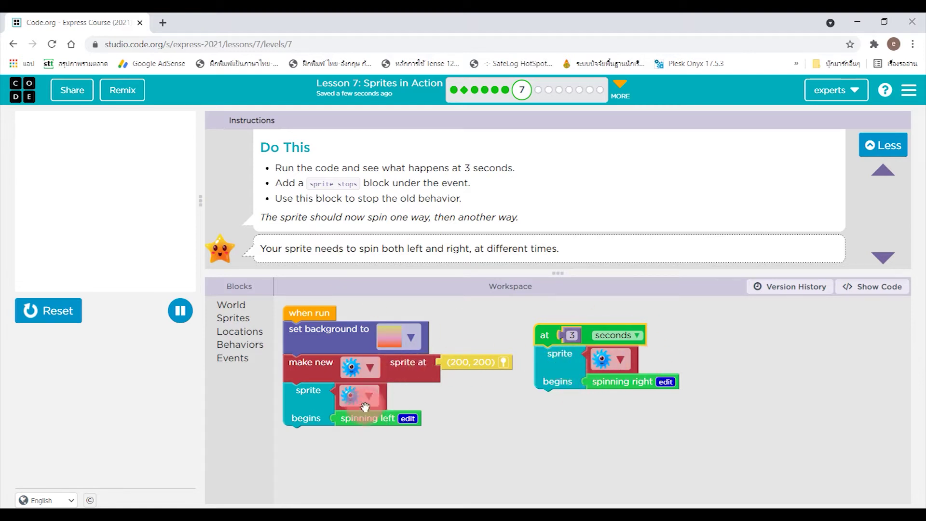
click(595, 385)
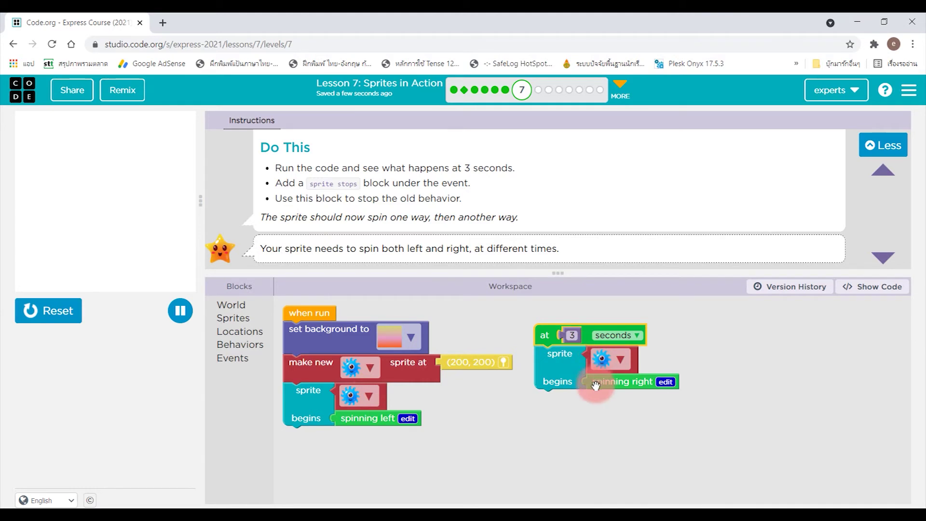
click(29, 301)
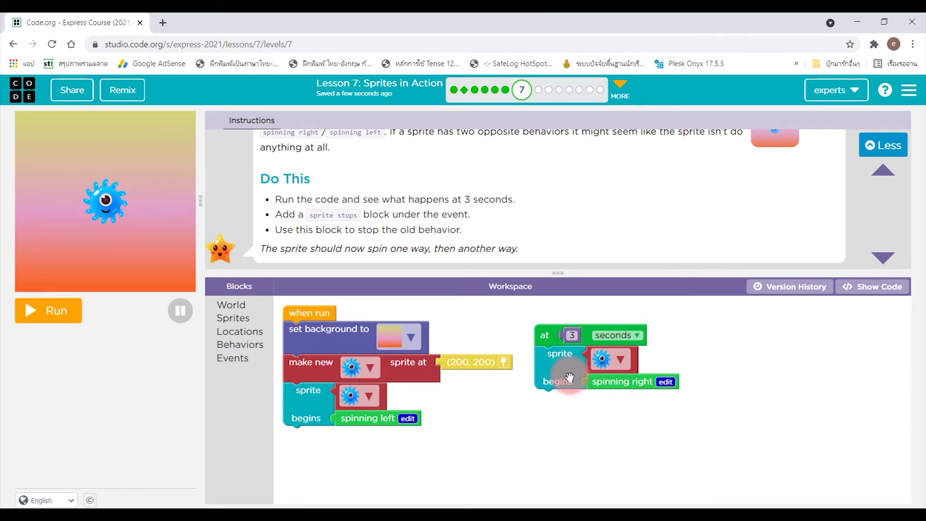
Insert a 'sprite stops' block first in the 'at 3 seconds' event
click(237, 359)
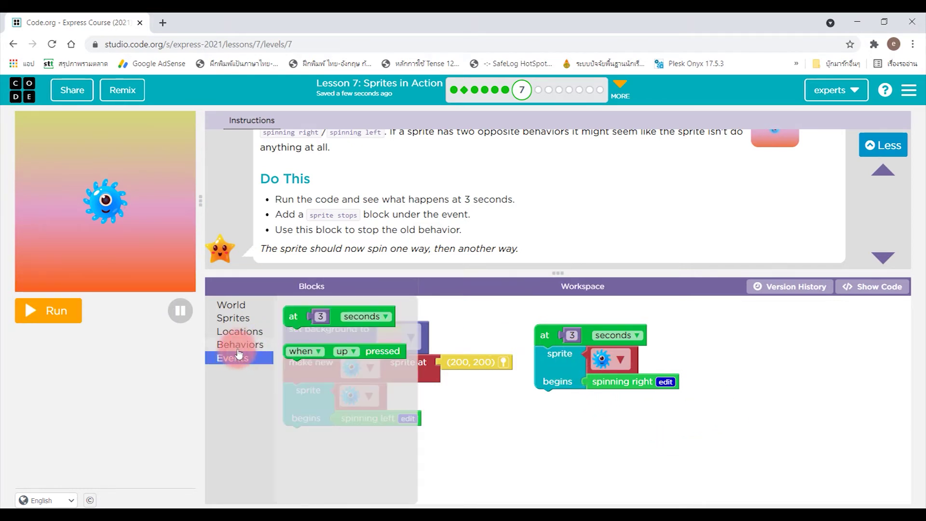
click(239, 346)
mouse_move(315, 418)
mouse_down()
mouse_move(309, 407)
mouse_move(559, 365)
mouse_up()
mouse_move(556, 406)
mouse_down()
mouse_move(664, 413)
mouse_move(554, 413)
mouse_up()
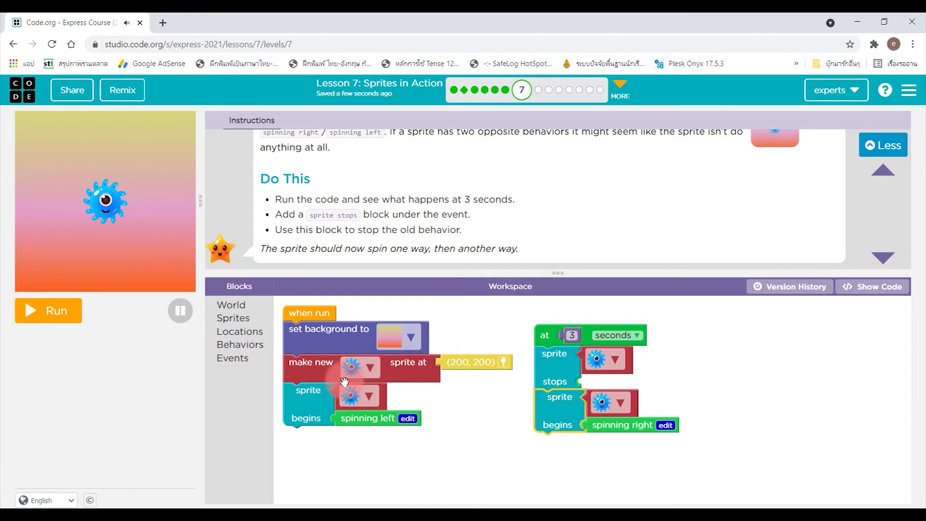
click(365, 419)
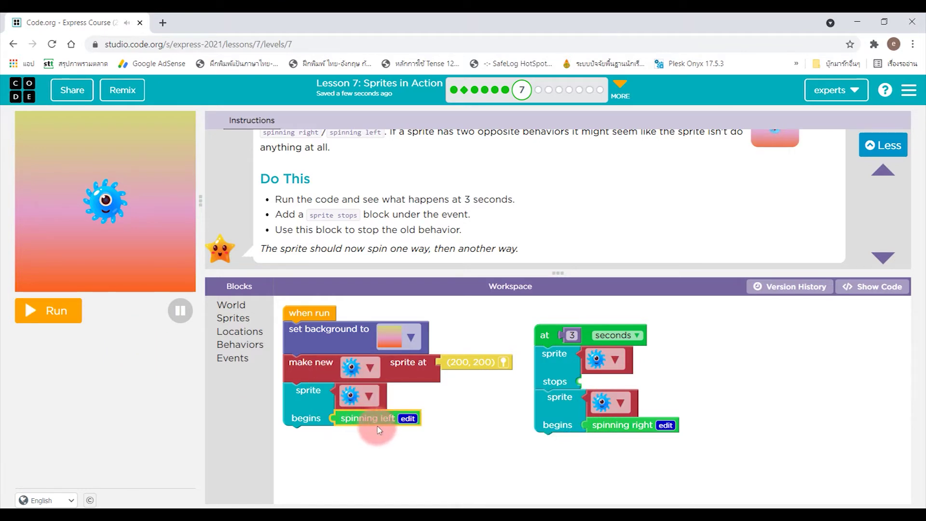
Attach 'spinning left' to the new 'sprite stops' block, above 'begins spinning right'
click(240, 345)
scroll(359, 397, down, 3)
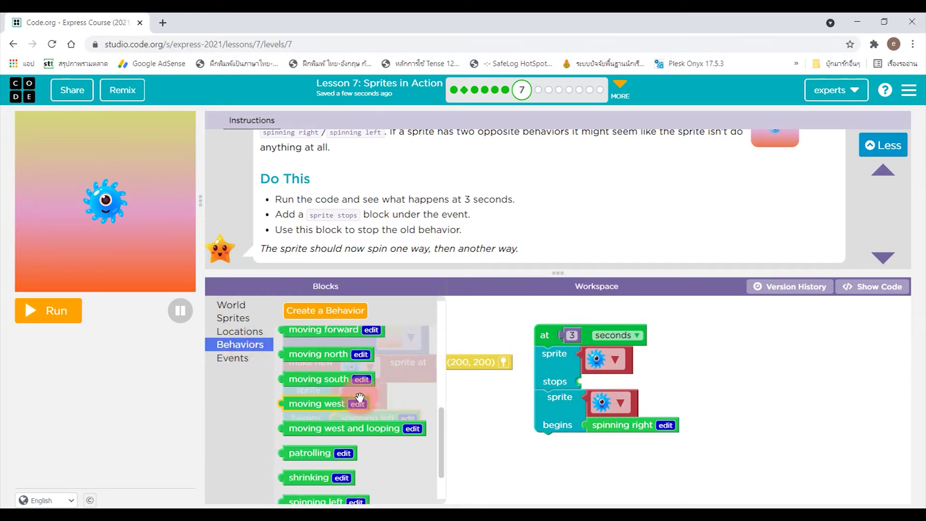
scroll(322, 426, down, 2)
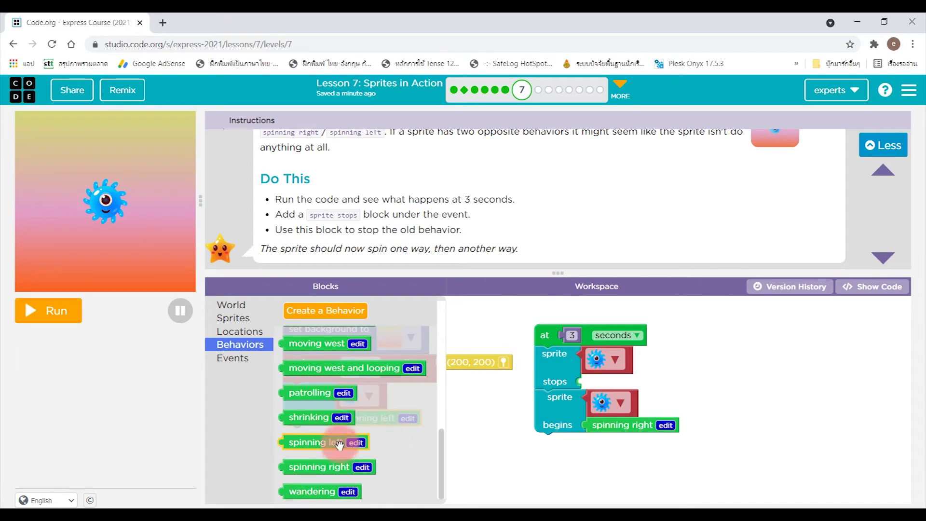
drag(321, 442, 613, 390)
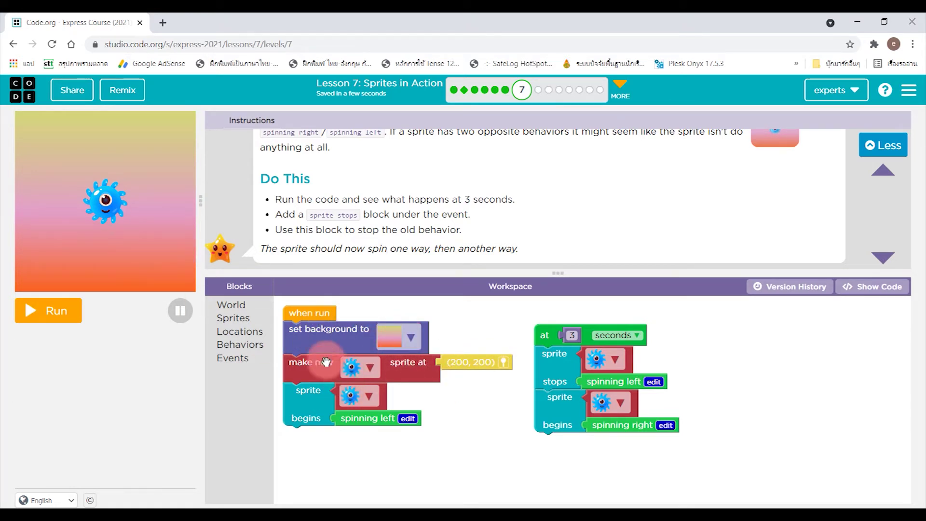
click(106, 211)
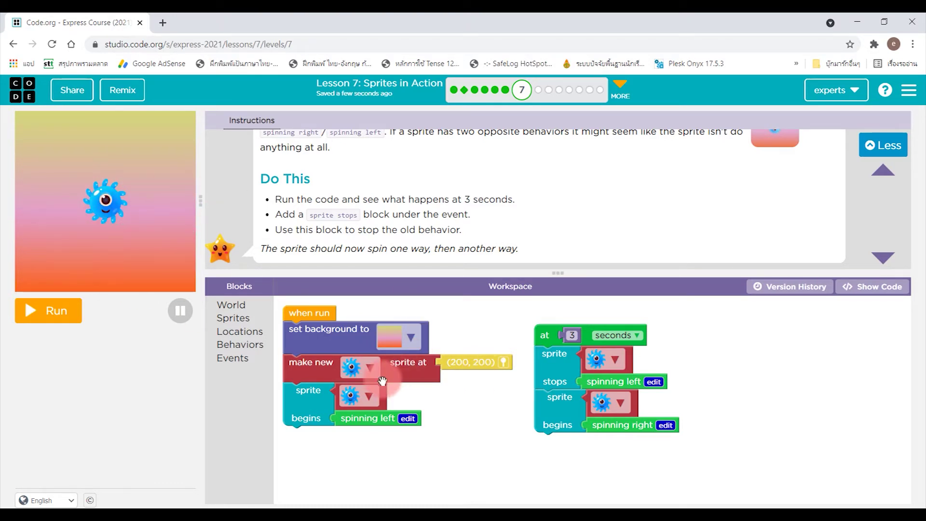
click(341, 421)
click(318, 418)
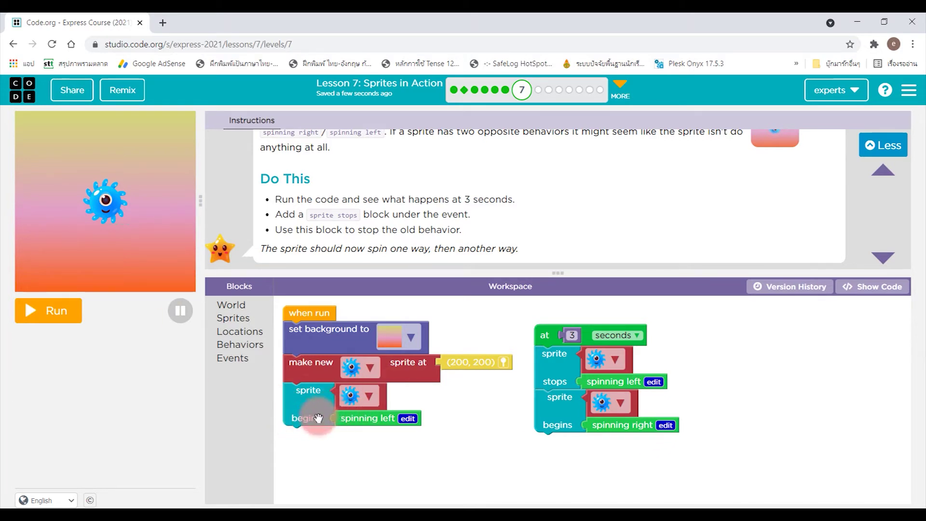
click(355, 443)
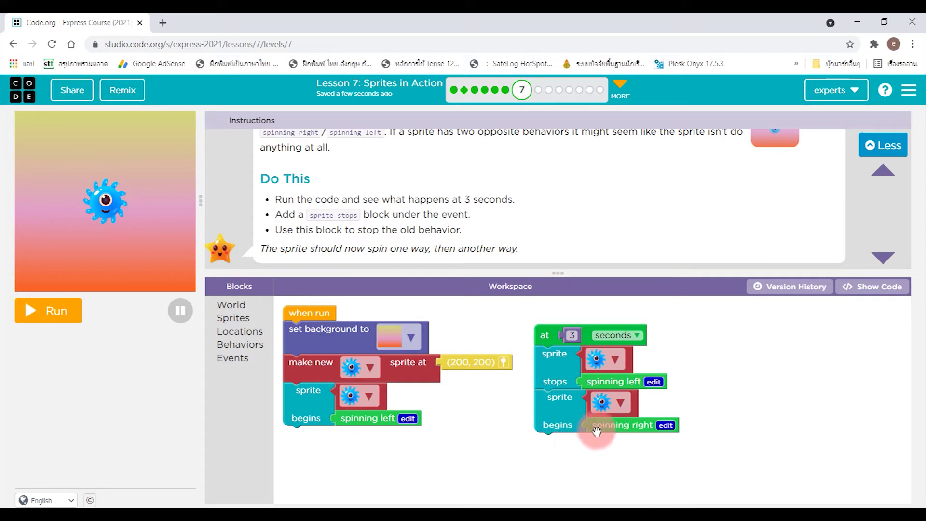
Run the spinning program to pass level 7 and load level 8, Blast Off!
click(39, 311)
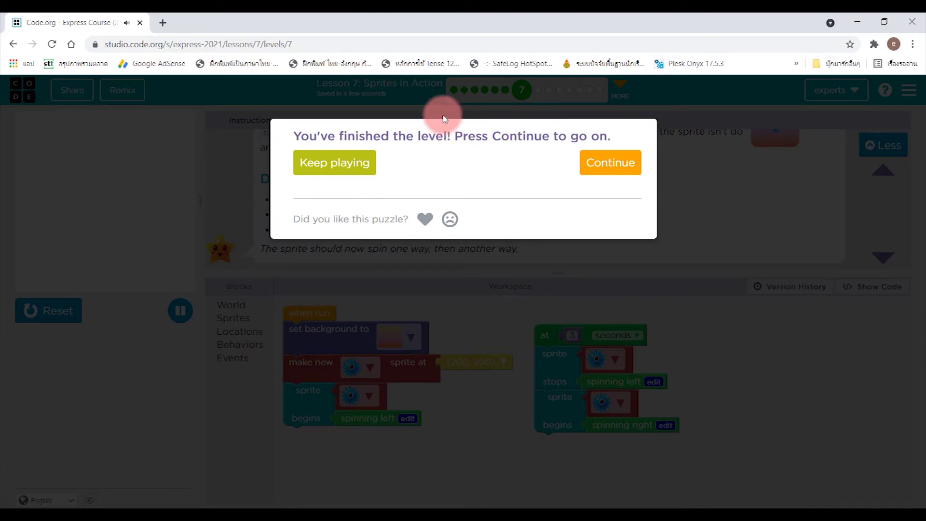
click(628, 159)
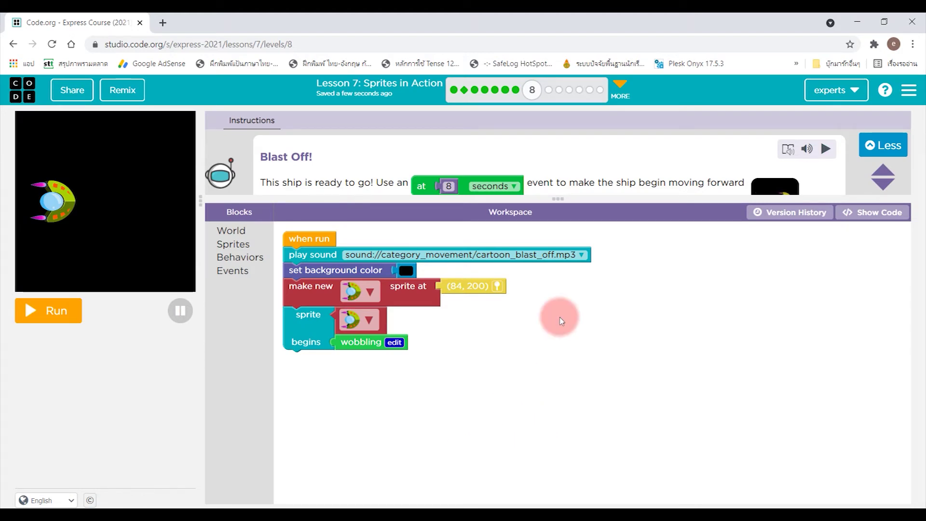
Expand the Blast Off! instructions panel and pick up an 'at 8 seconds' block from Events
mouse_move(575, 200)
mouse_down()
mouse_move(587, 332)
mouse_move(589, 321)
mouse_up()
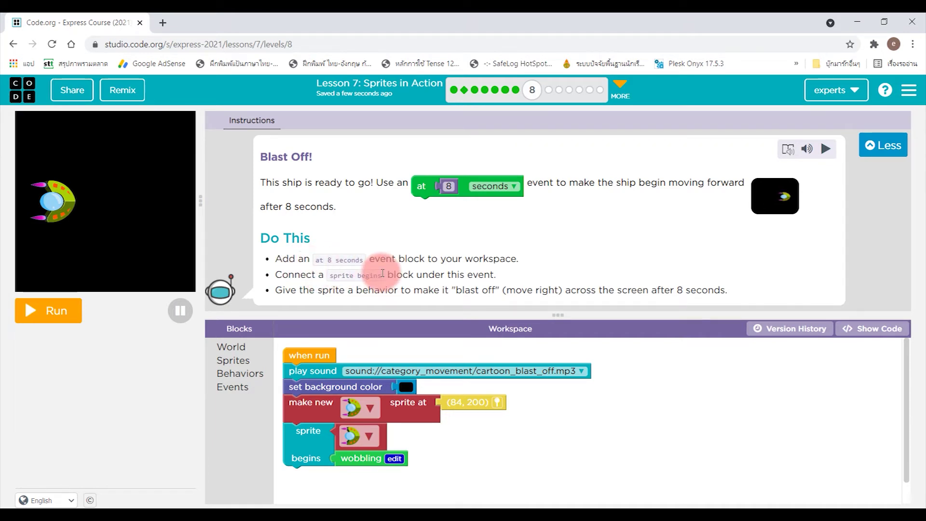
click(233, 386)
click(295, 358)
Drop the 'at 8 seconds' event beside the start script and check the move-right instruction
drag(295, 358, 694, 383)
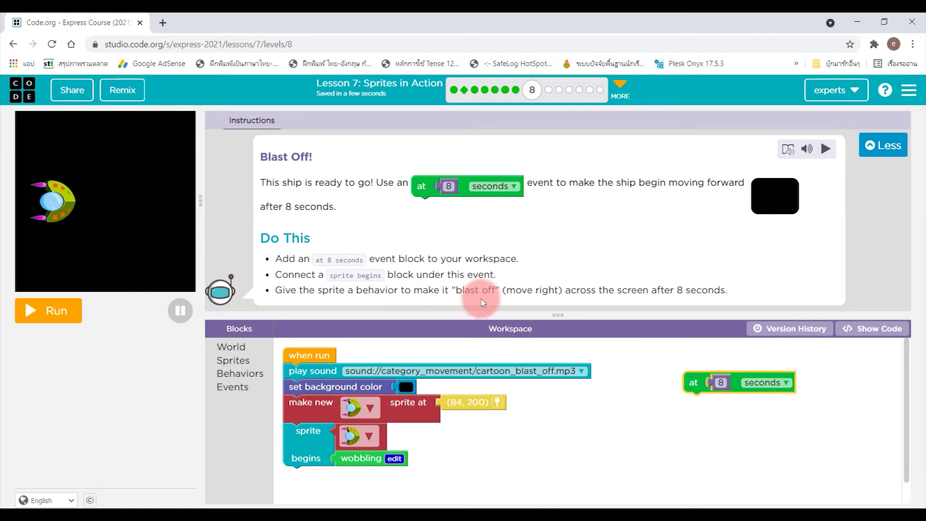
drag(359, 293, 589, 293)
click(642, 307)
click(617, 248)
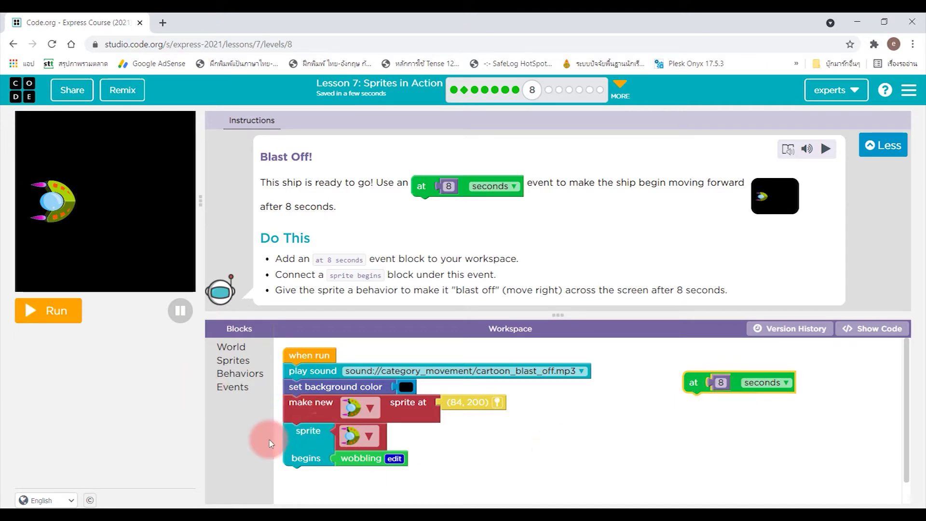
Discard a stray 'sprite begins' block, then run and reset the wobbling ship program
click(239, 373)
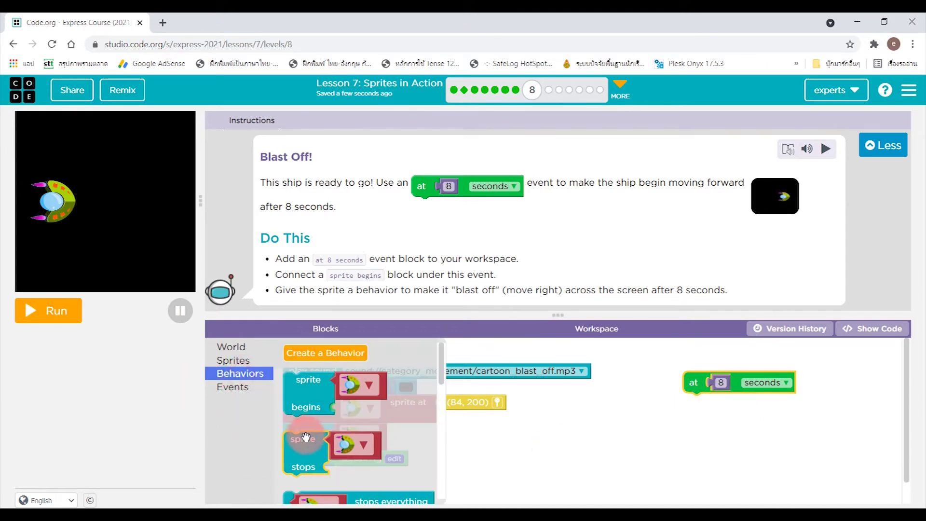
mouse_move(324, 412)
mouse_down()
mouse_move(704, 414)
mouse_move(706, 404)
mouse_up()
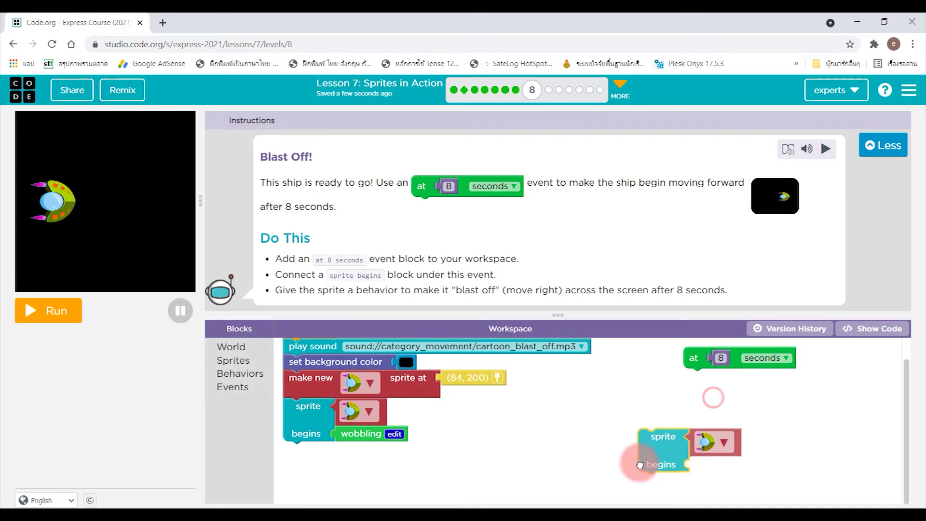
drag(713, 399, 237, 415)
click(56, 322)
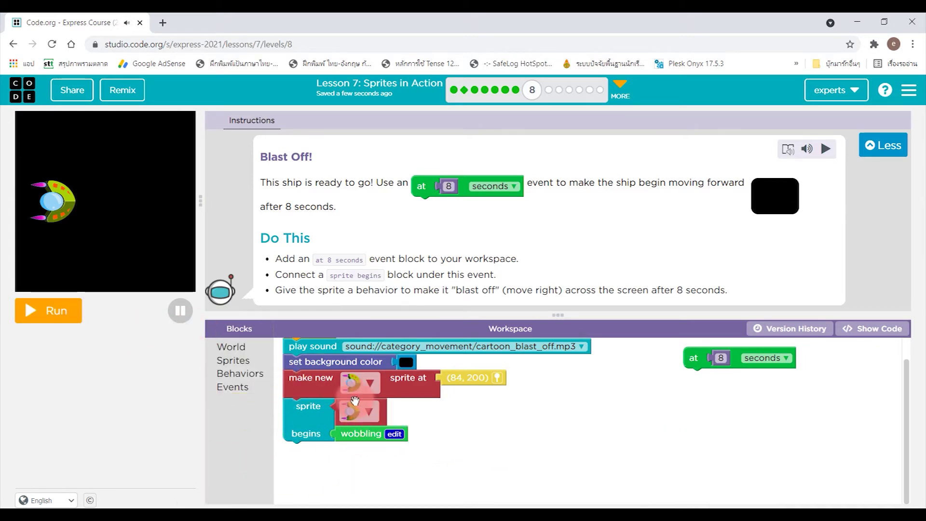
scroll(308, 386, up, 1)
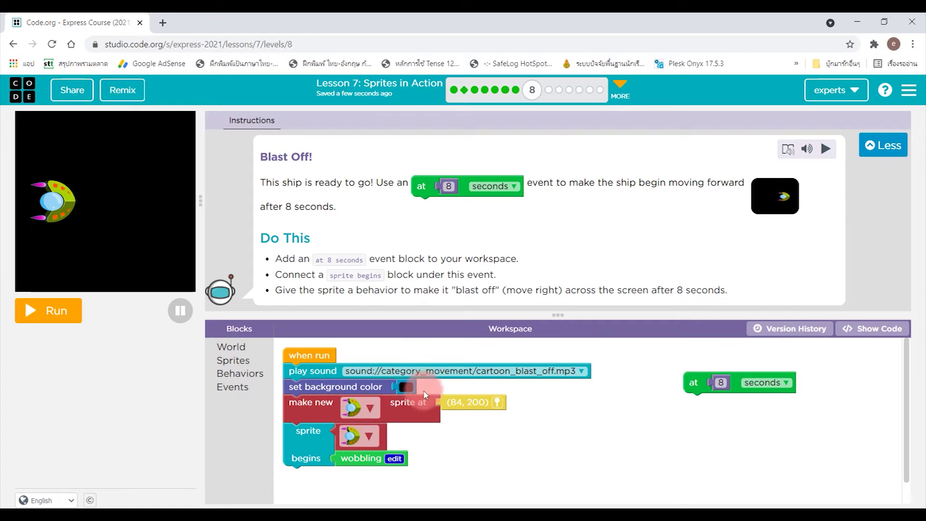
click(309, 421)
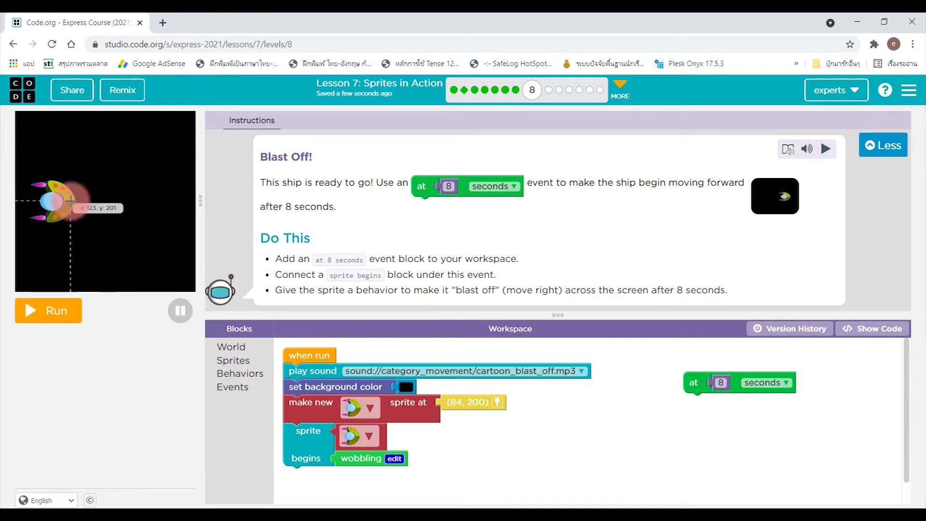
click(318, 198)
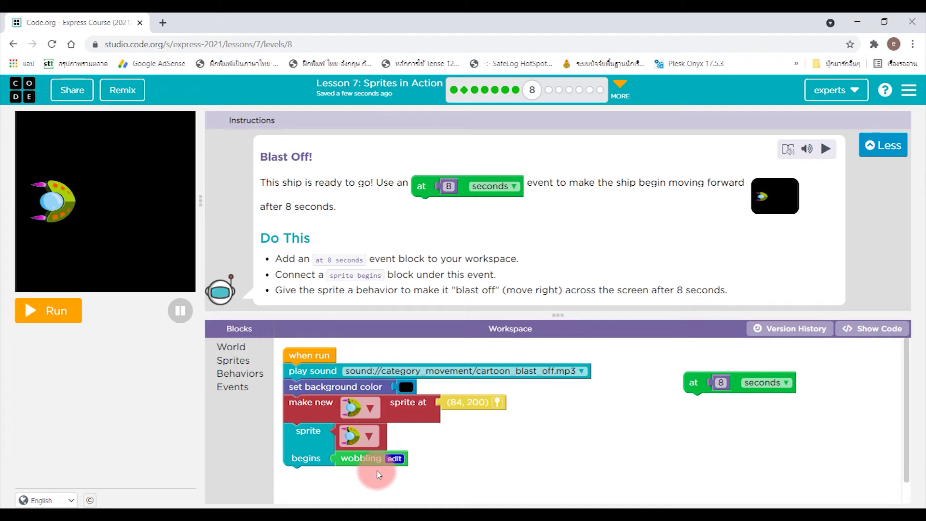
drag(318, 451, 326, 453)
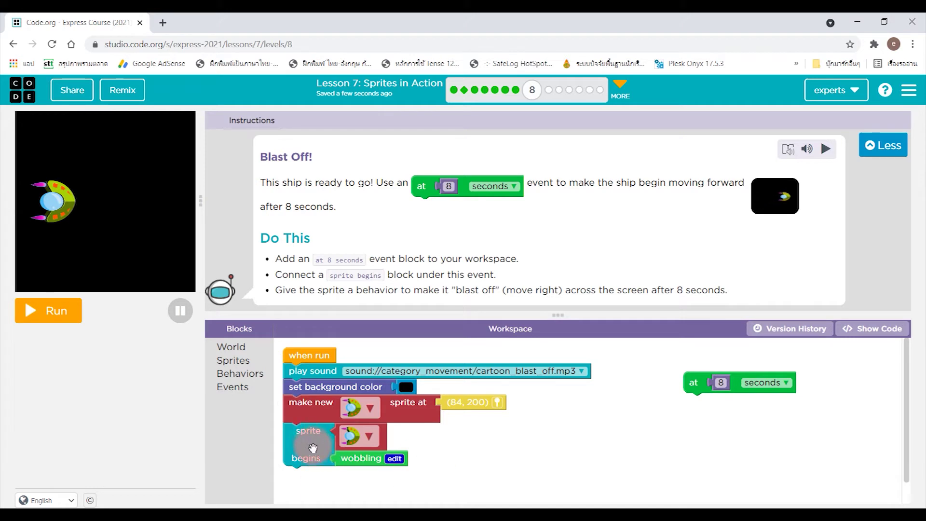
click(347, 478)
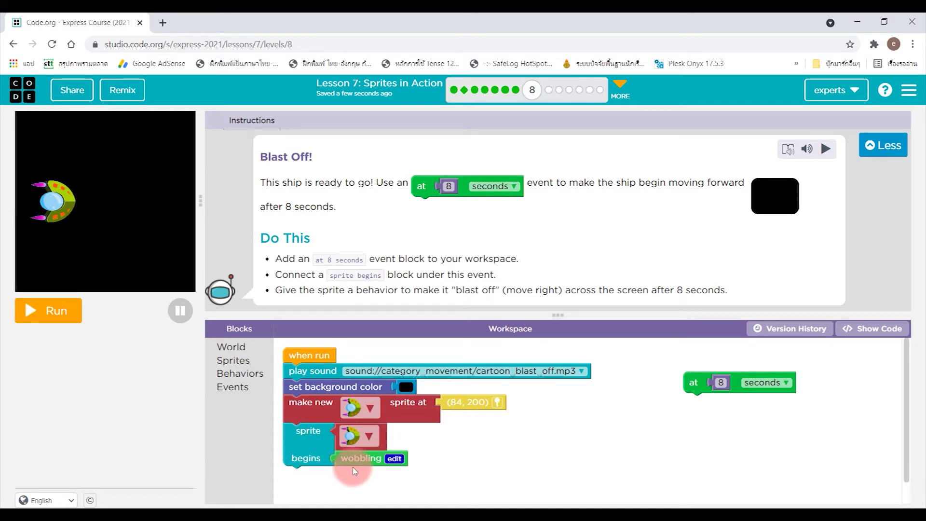
click(51, 311)
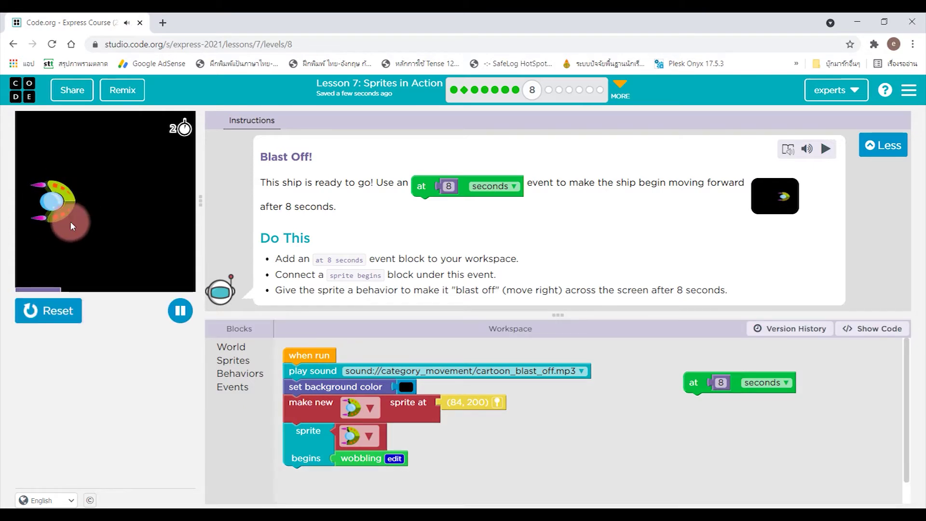
click(31, 310)
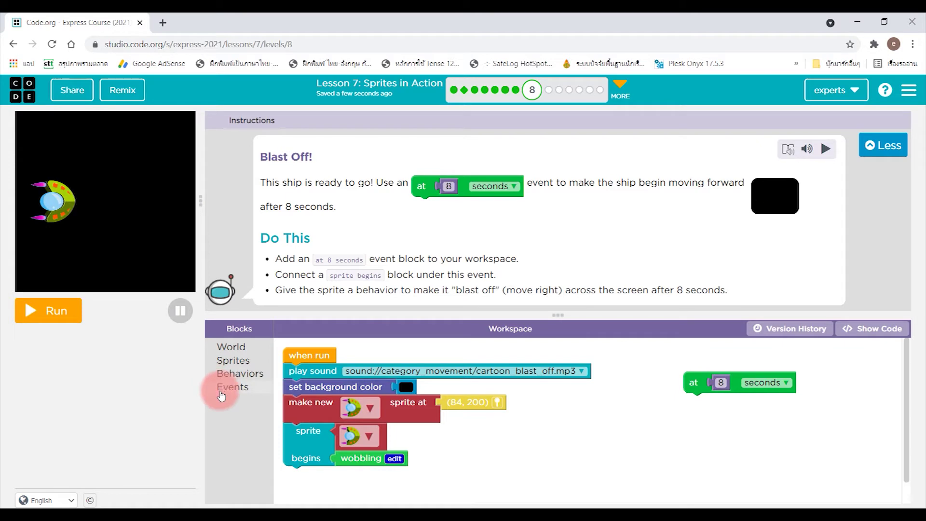
Put 'sprite stops wobbling' under the 'at 8 seconds' event
click(232, 387)
click(240, 373)
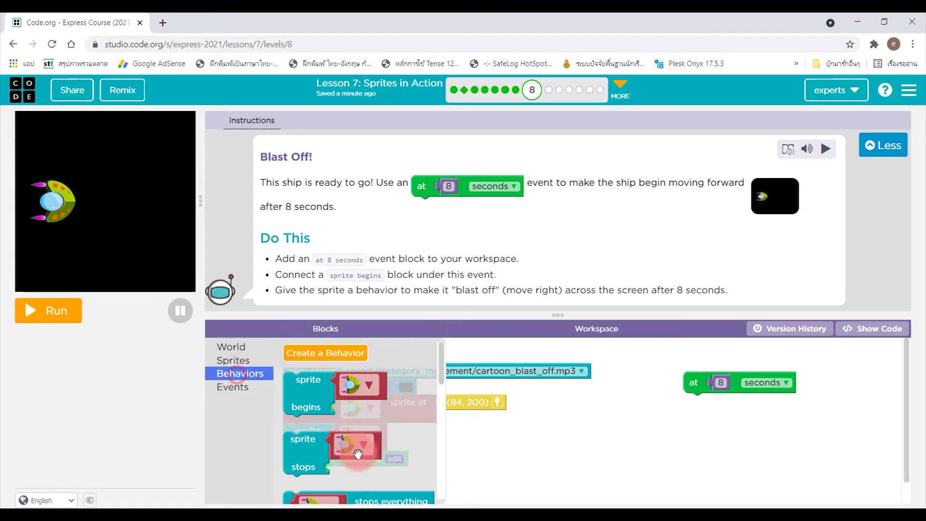
mouse_move(314, 461)
mouse_down()
mouse_move(695, 430)
mouse_move(709, 401)
mouse_up()
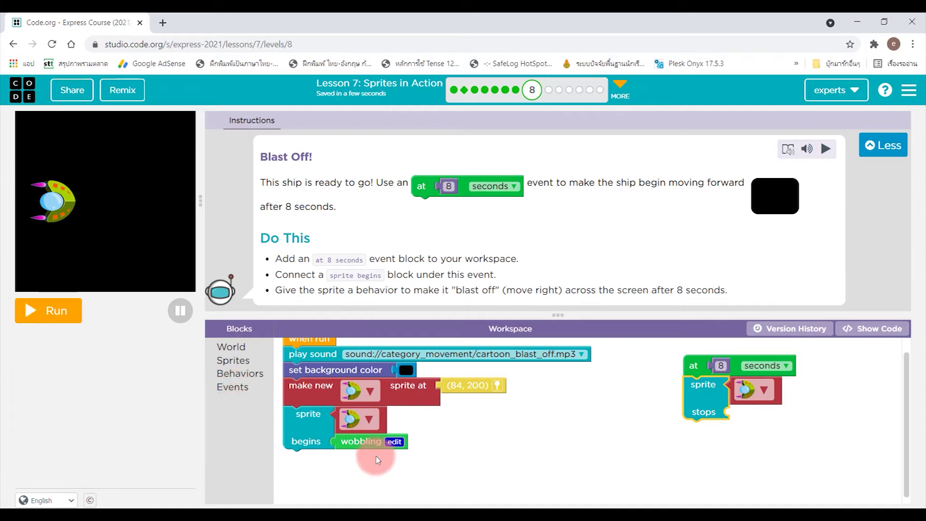
click(242, 379)
scroll(338, 424, down, 3)
scroll(372, 433, down, 2)
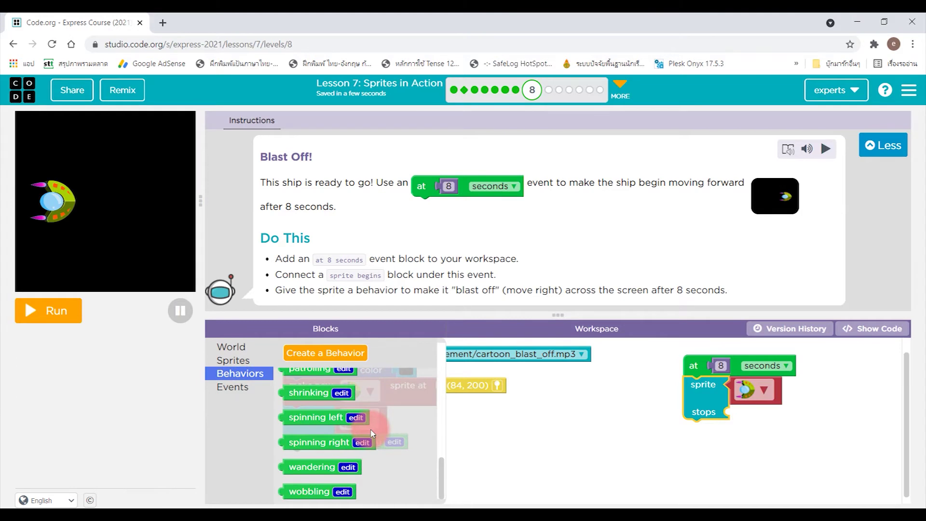
drag(313, 492, 746, 413)
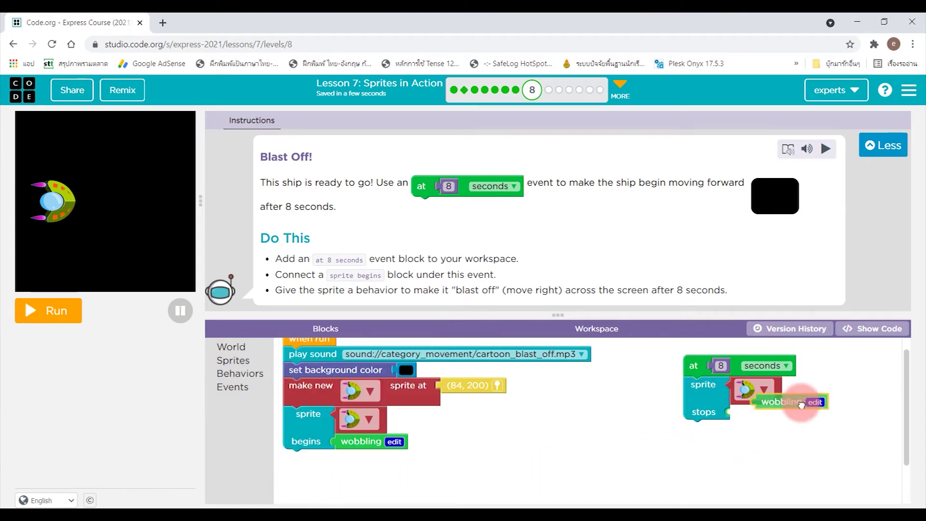
Add 'sprite begins moving east' below it, shift the stack left, and run the program
click(238, 387)
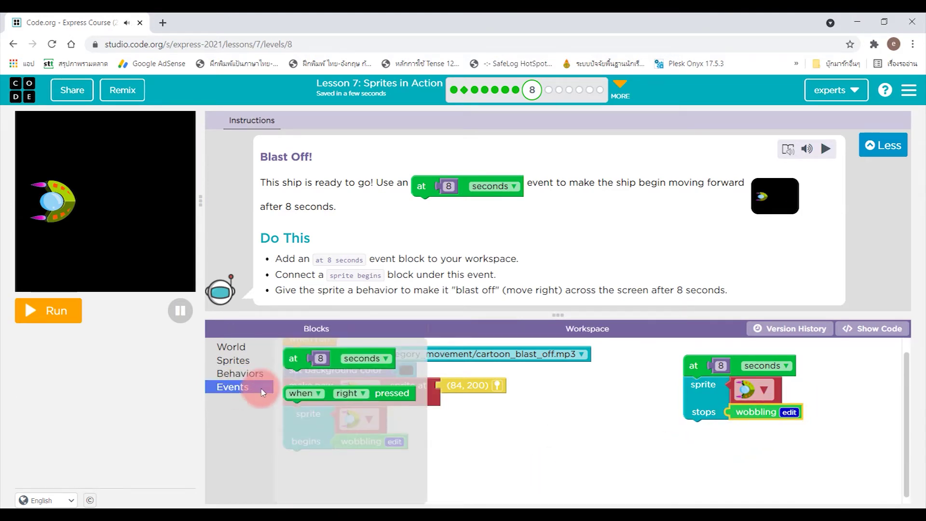
click(250, 375)
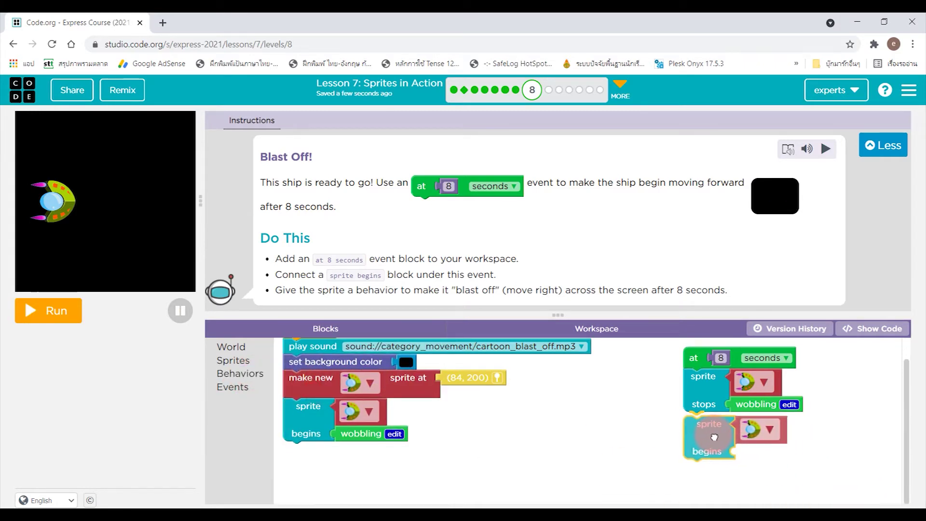
drag(312, 395, 712, 436)
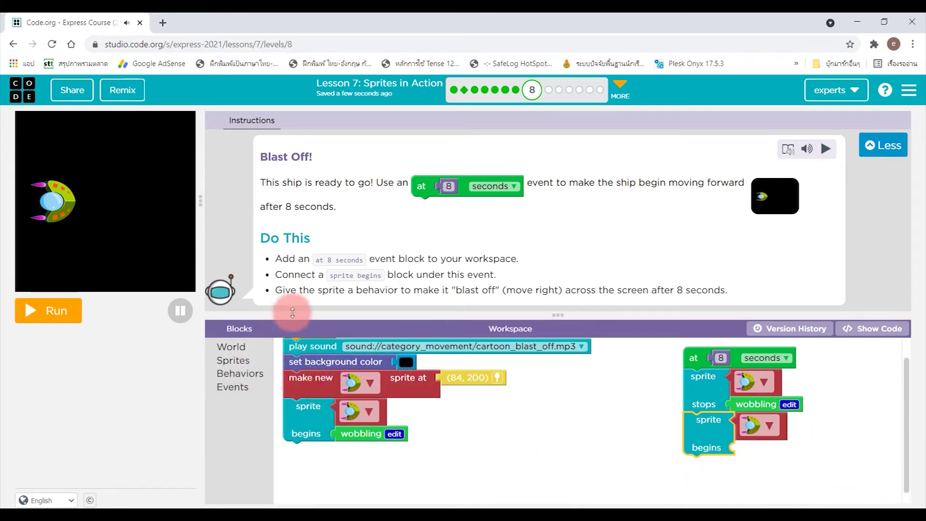
drag(506, 290, 555, 290)
click(240, 373)
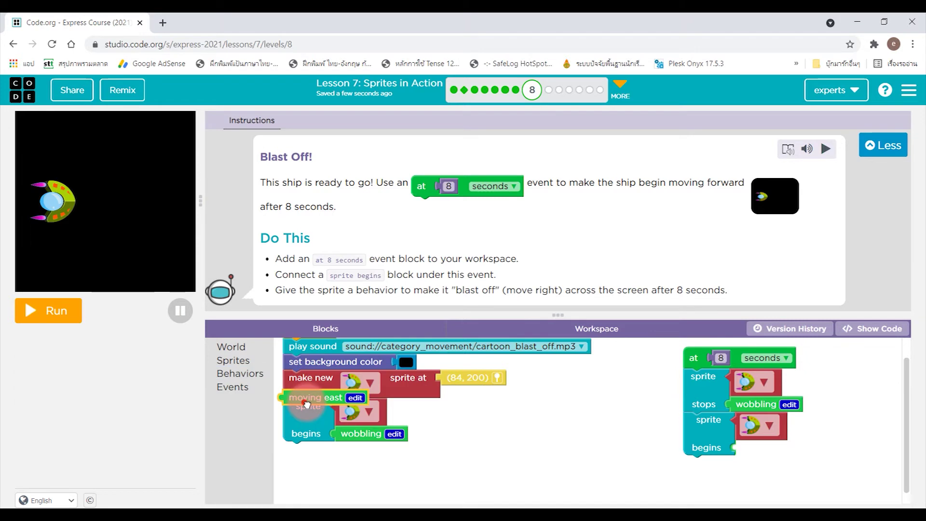
drag(314, 397, 767, 433)
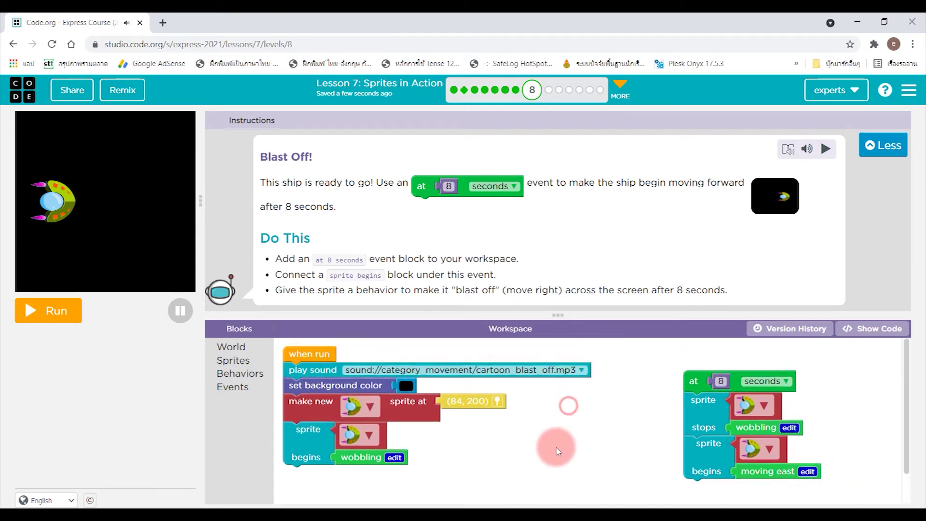
drag(688, 381, 629, 365)
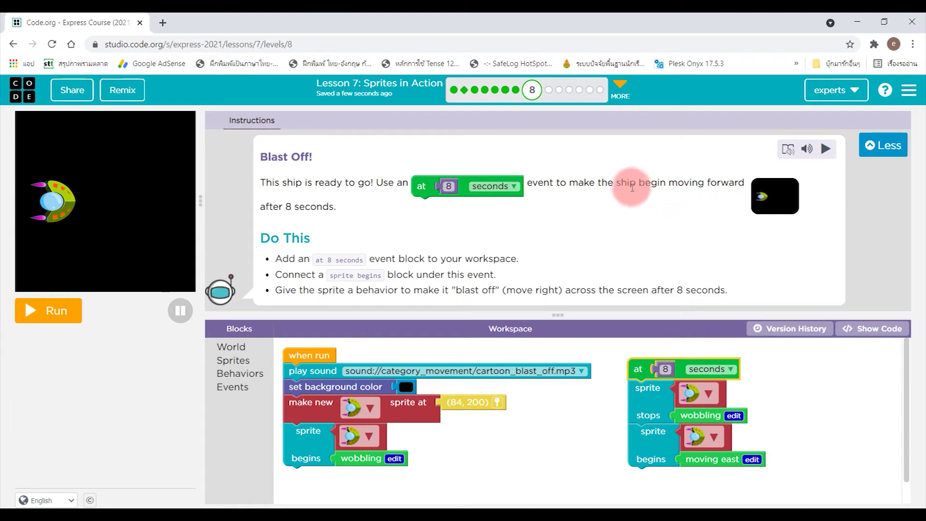
drag(637, 182, 734, 184)
click(31, 311)
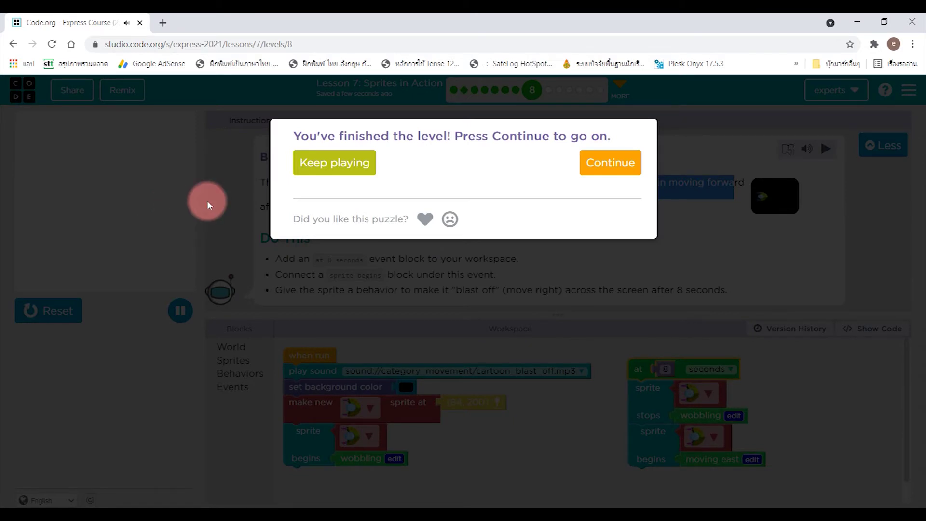
Continue from the Blast Off! completion dialog to level 9, Debug - Order Matters
click(613, 164)
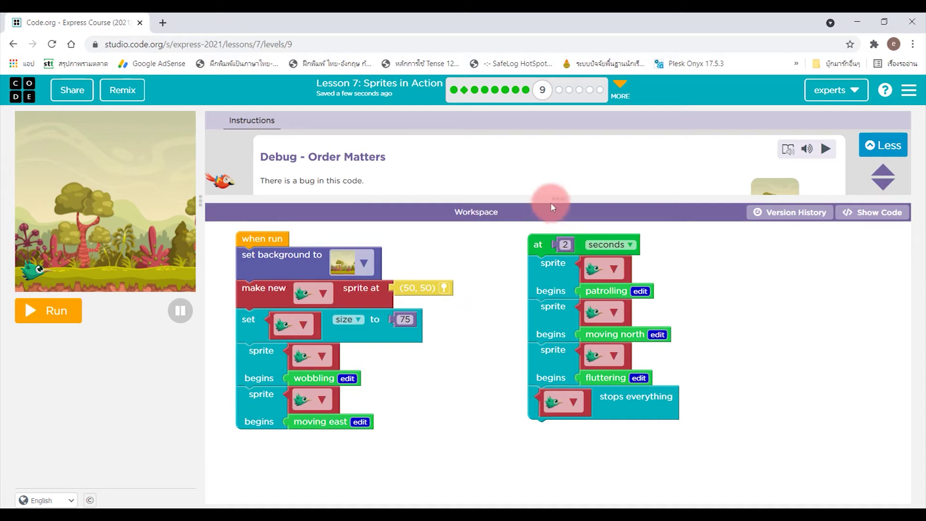
Enlarge the level 9 instructions, reveal 'What's the bug?', and run the bird program
drag(548, 196, 548, 295)
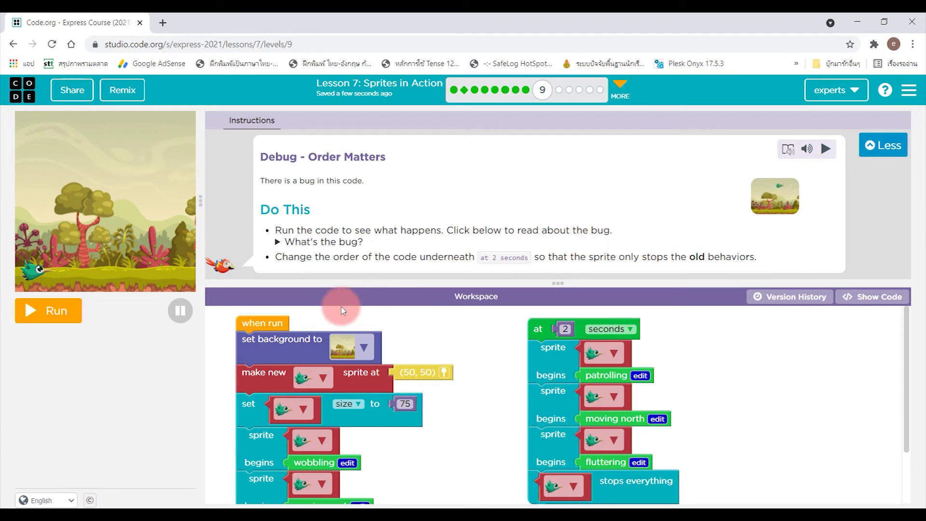
click(279, 241)
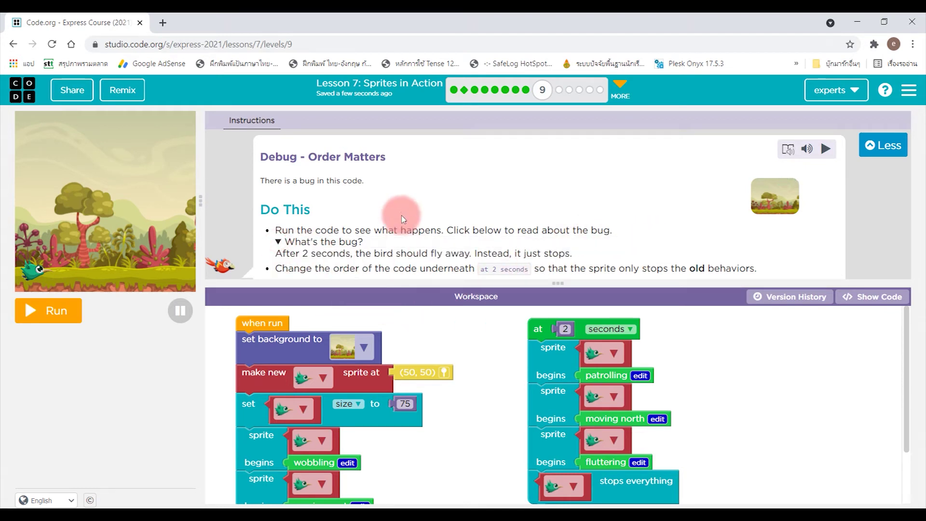
scroll(396, 241, down, 1)
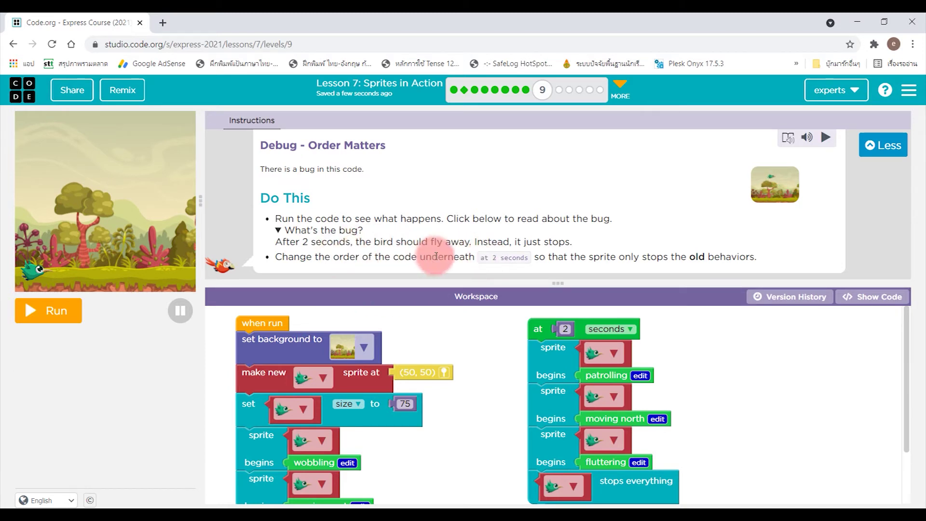
click(56, 320)
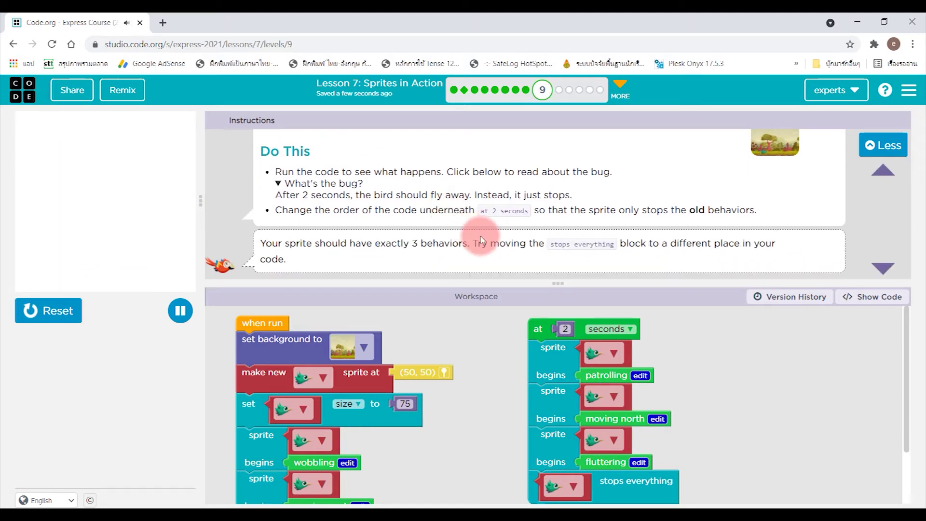
Reset the stage, shift the 'at 2 seconds' stack right, then run and reset again
click(55, 309)
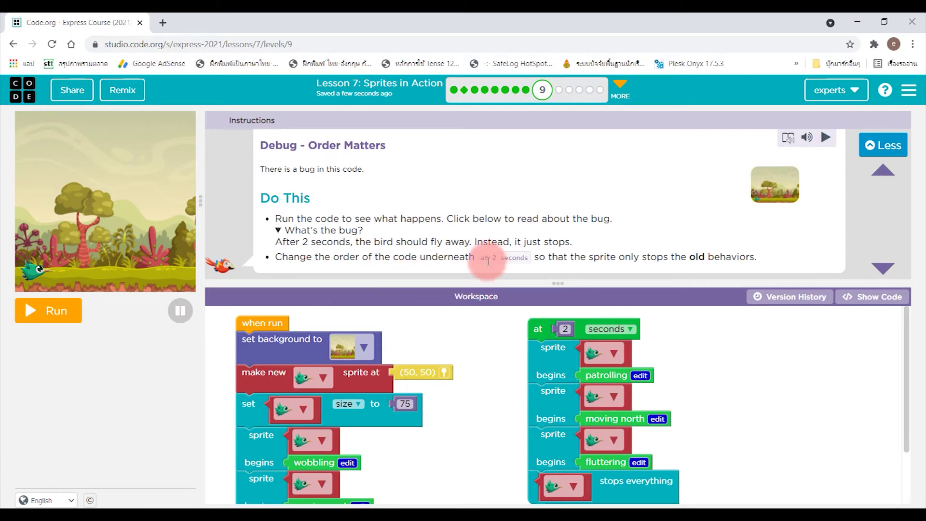
drag(540, 332, 584, 332)
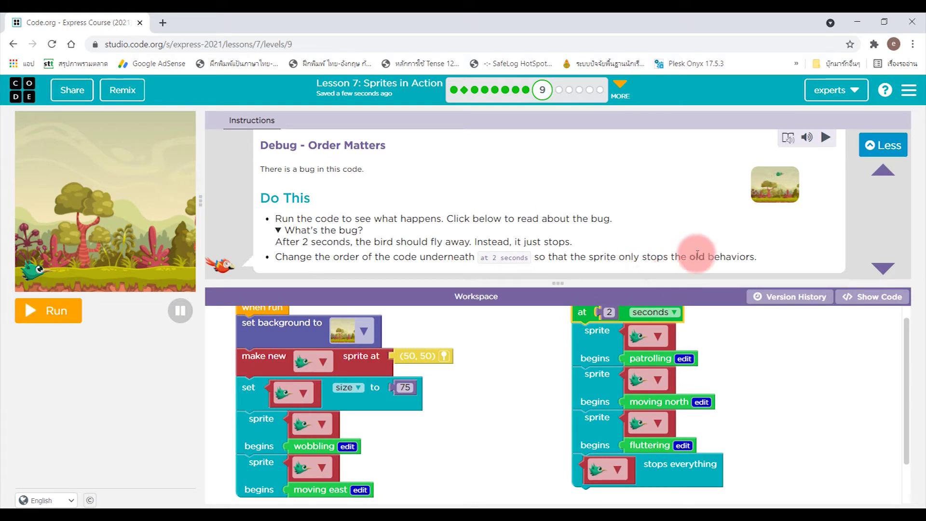
scroll(777, 431, up, 1)
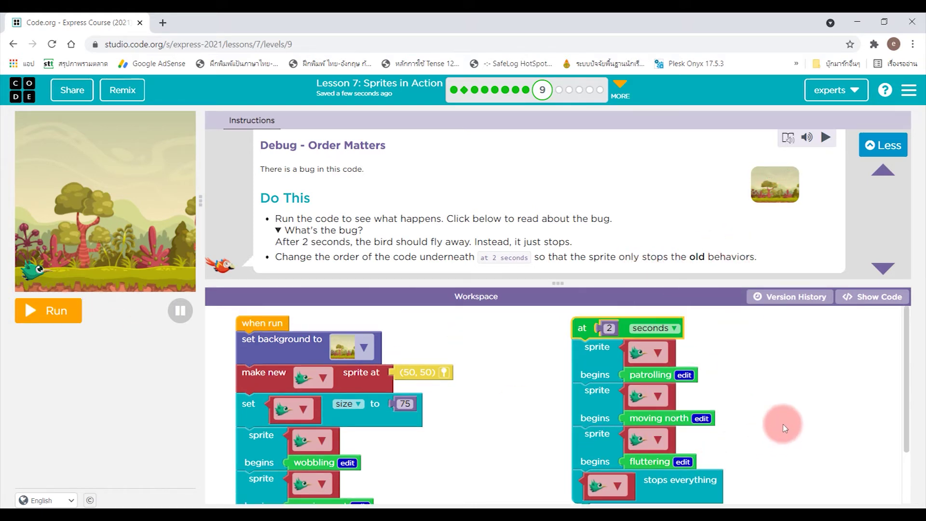
click(45, 313)
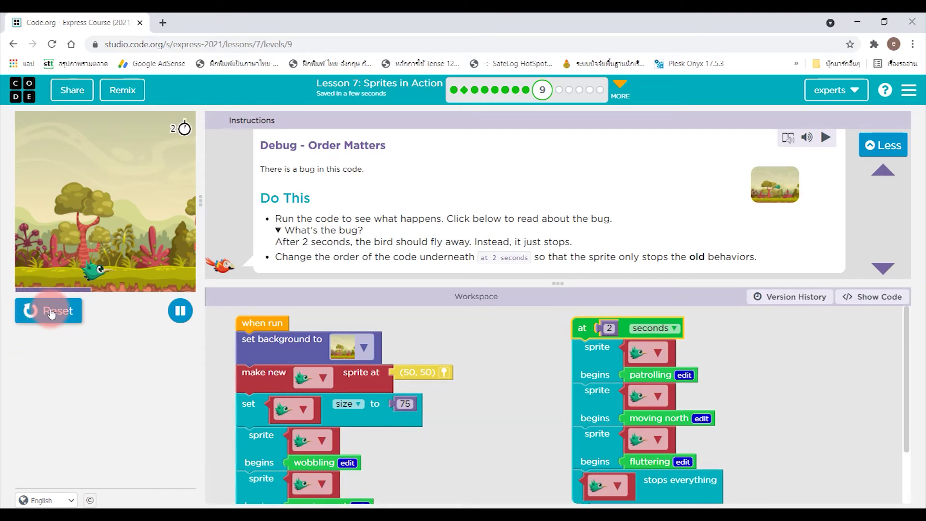
click(51, 314)
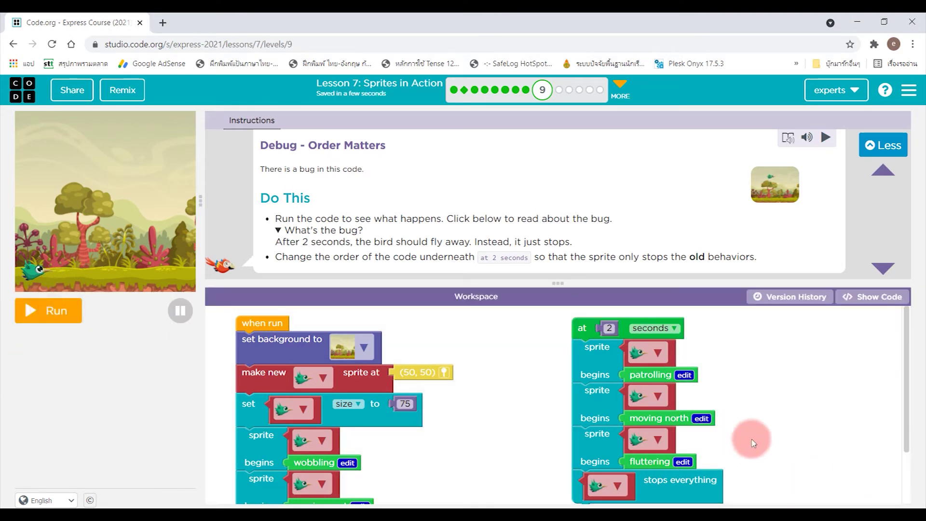
Drag the panel splitter up to give the workspace more room
scroll(762, 424, down, 3)
scroll(825, 432, up, 3)
scroll(826, 432, down, 3)
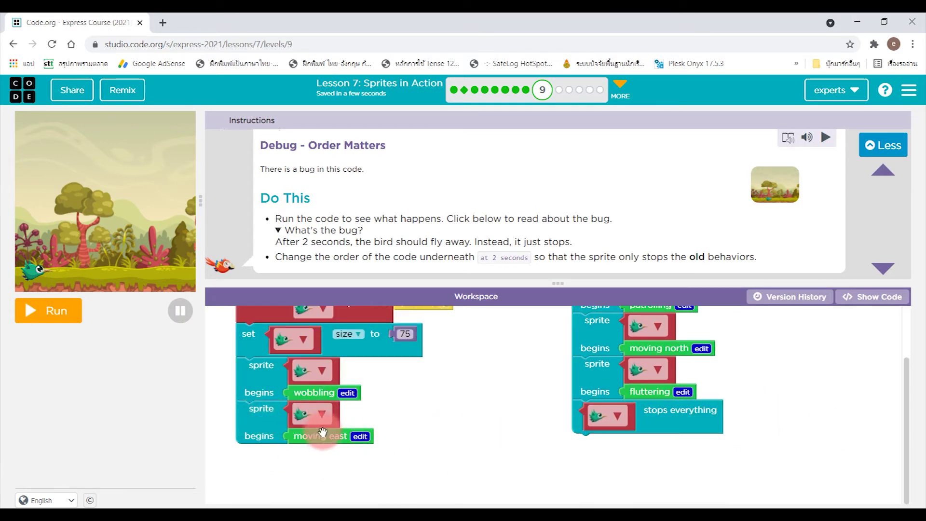
scroll(322, 432, up, 3)
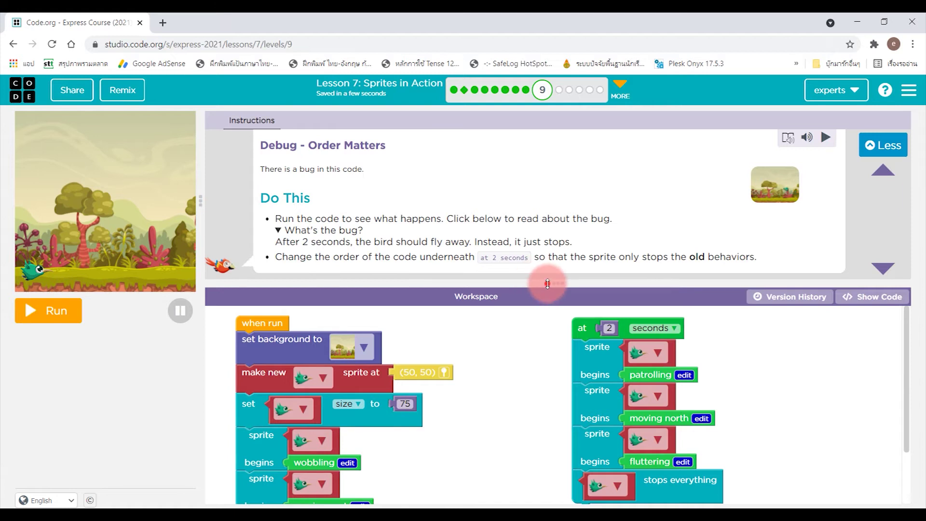
drag(548, 283, 545, 222)
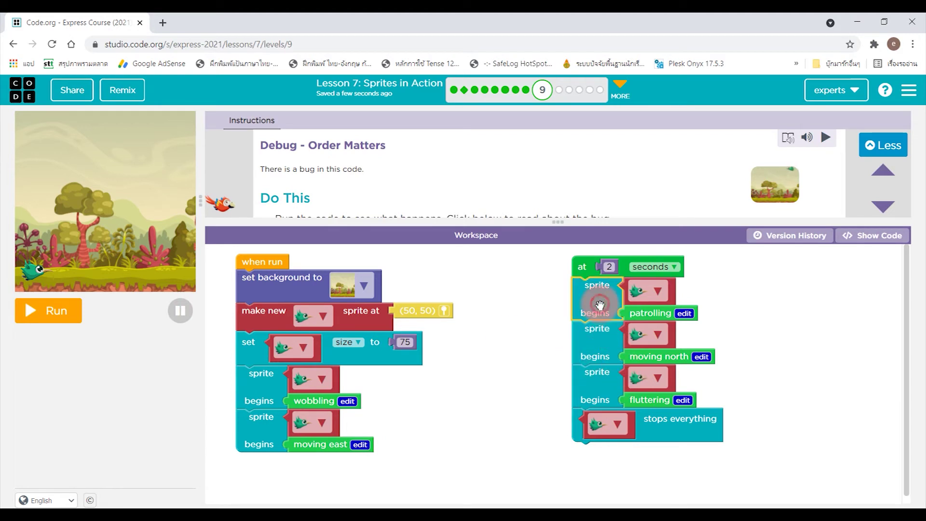
scroll(468, 192, down, 1)
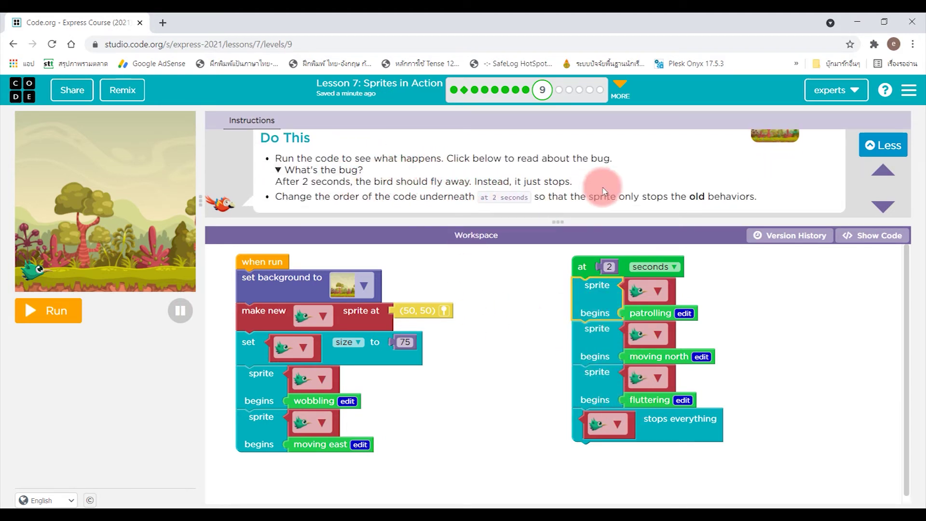
Re-read the bug note and detach 'stops everything' so the 2-second event ends with fluttering
click(282, 170)
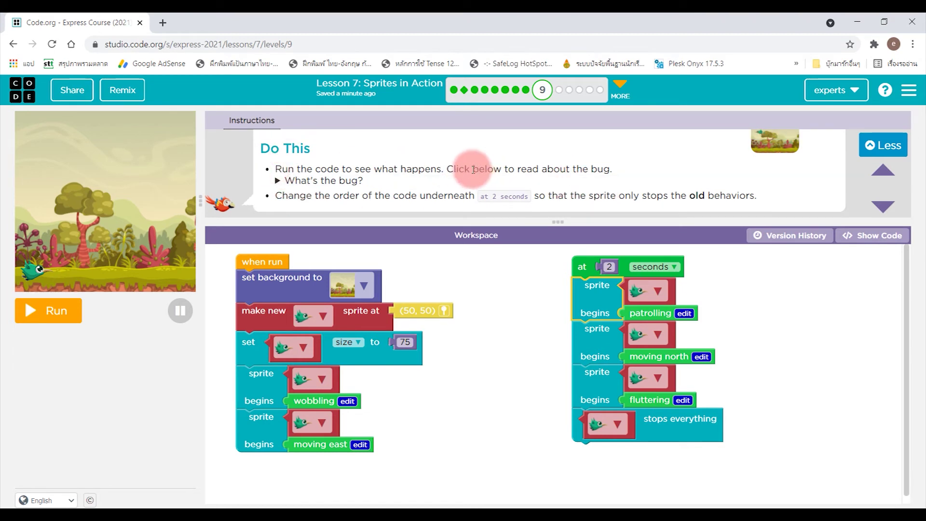
click(290, 180)
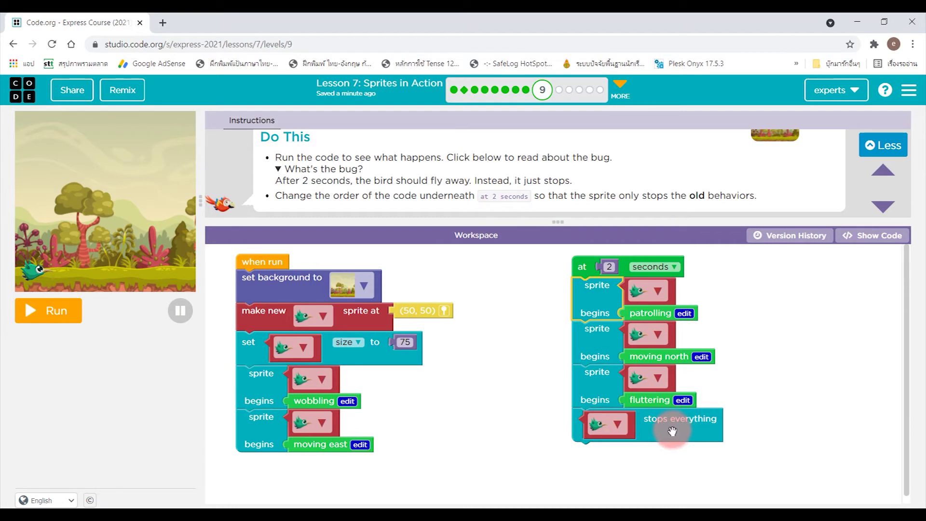
scroll(351, 378, down, 1)
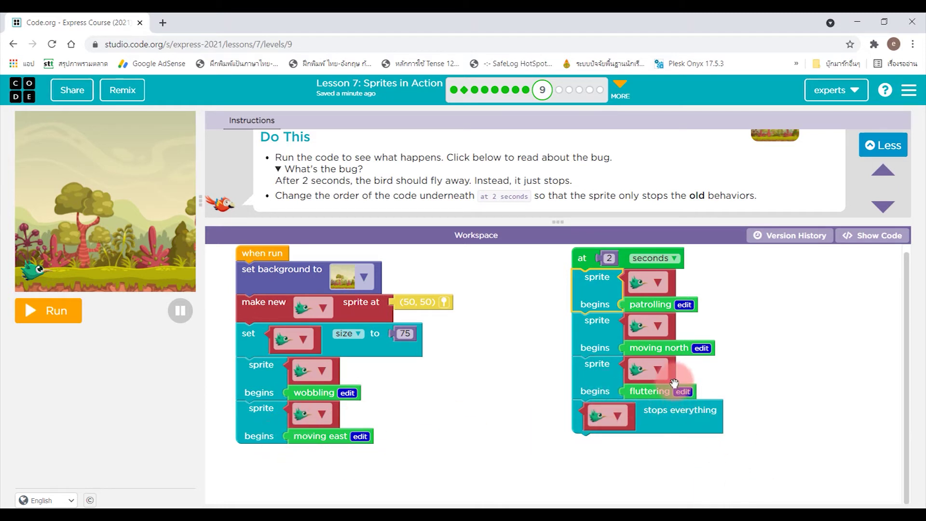
drag(661, 422, 728, 453)
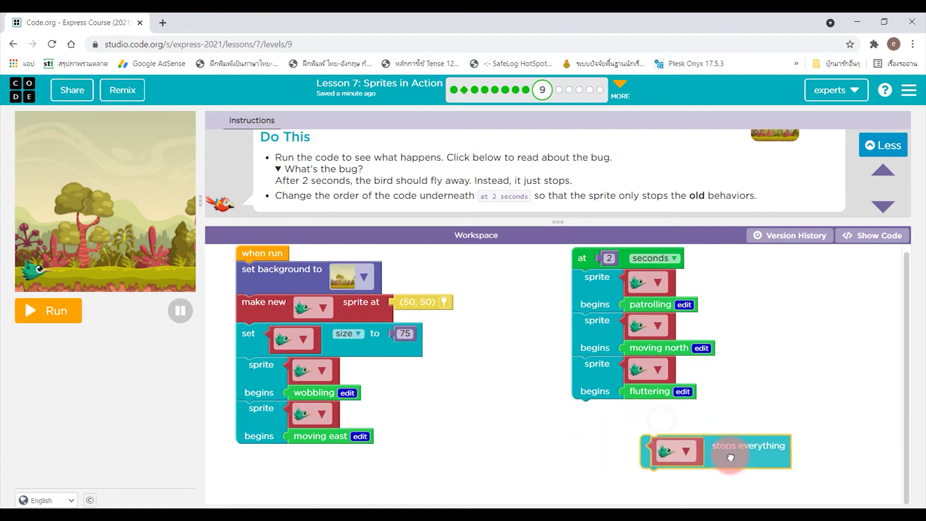
Run the program, then drag stops everything to the top of the at 2 seconds event
click(53, 316)
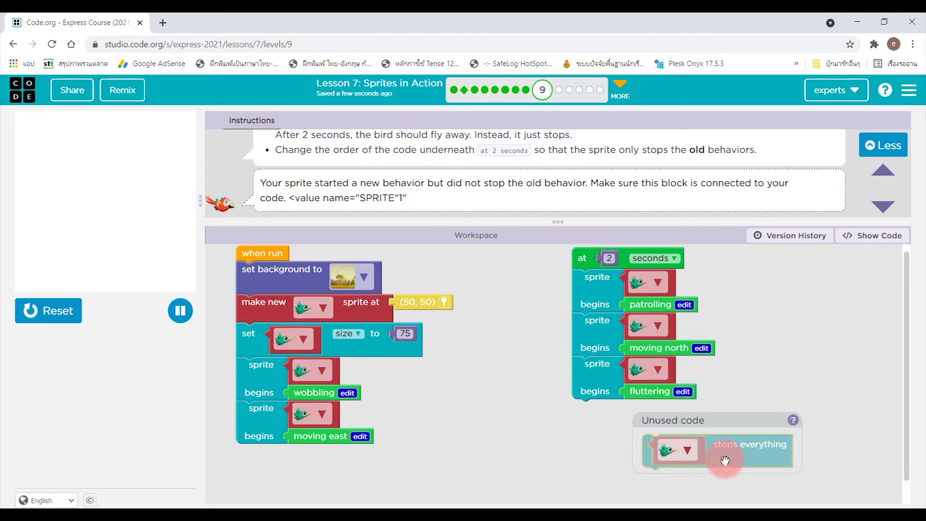
drag(725, 460, 655, 297)
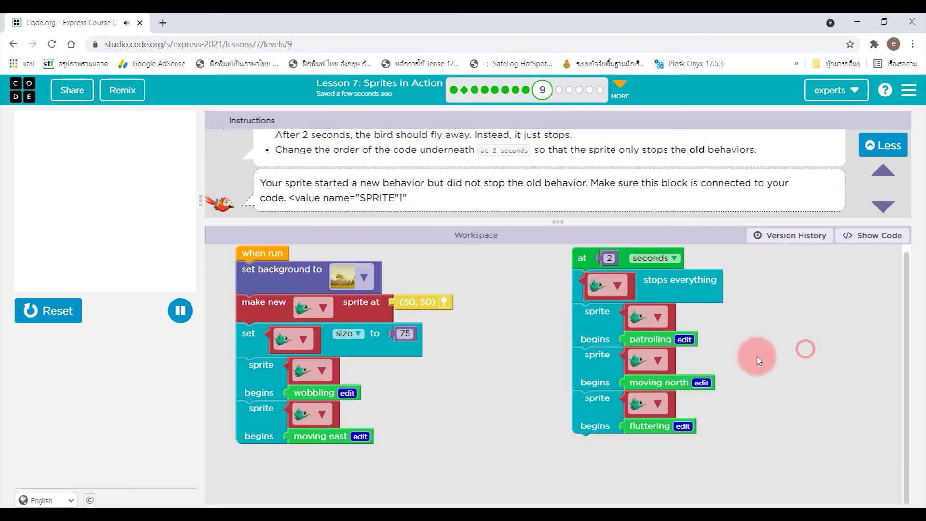
click(42, 311)
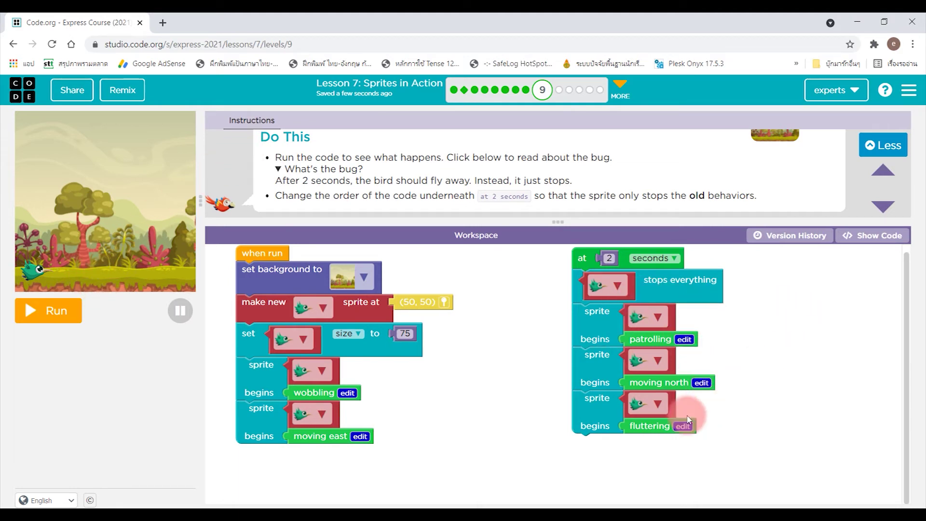
Check the stops everything block's position and rerun to confirm the bird flies
click(668, 283)
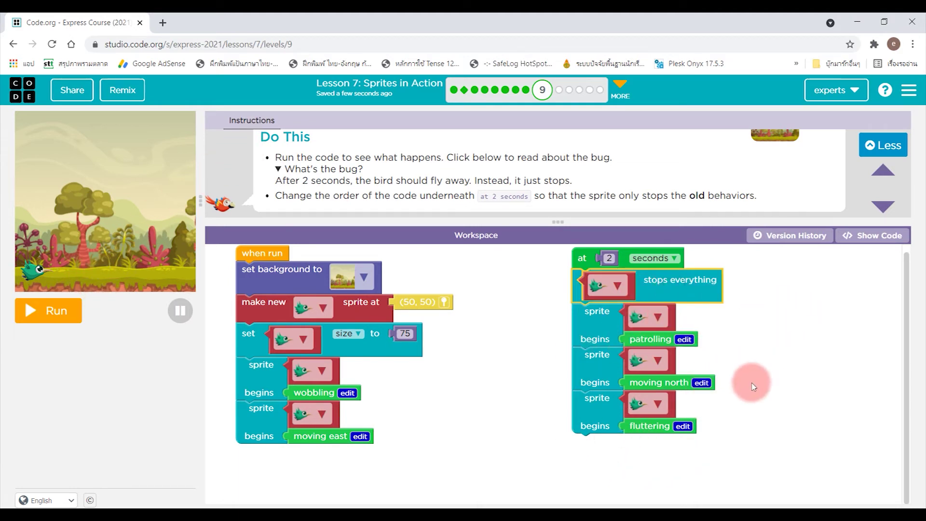
click(799, 365)
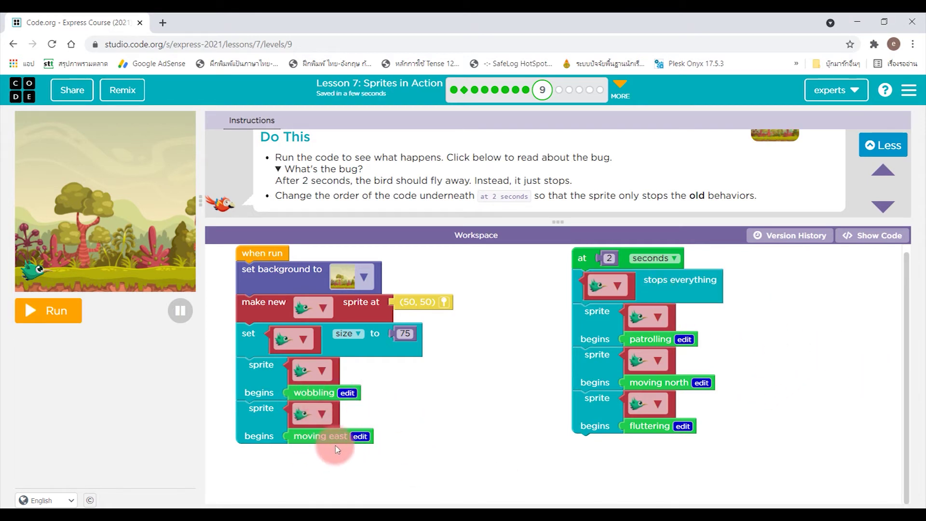
click(683, 287)
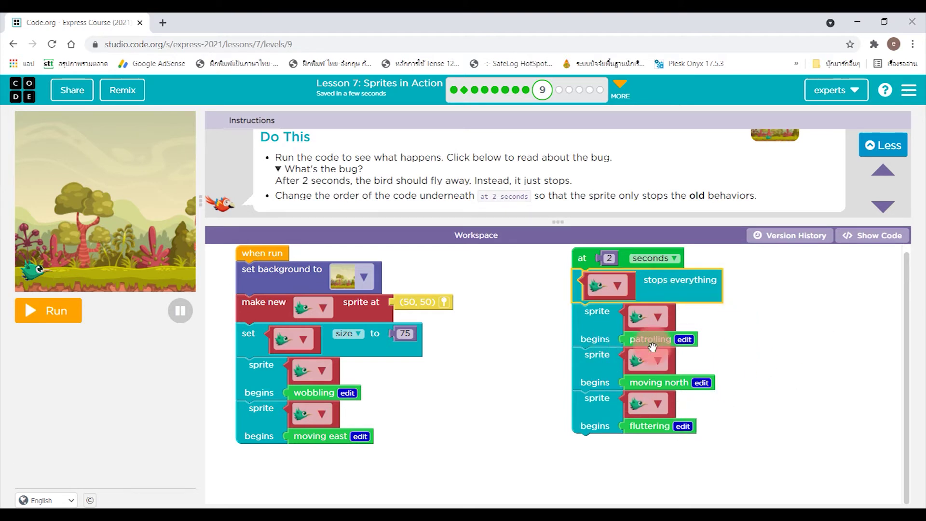
click(57, 314)
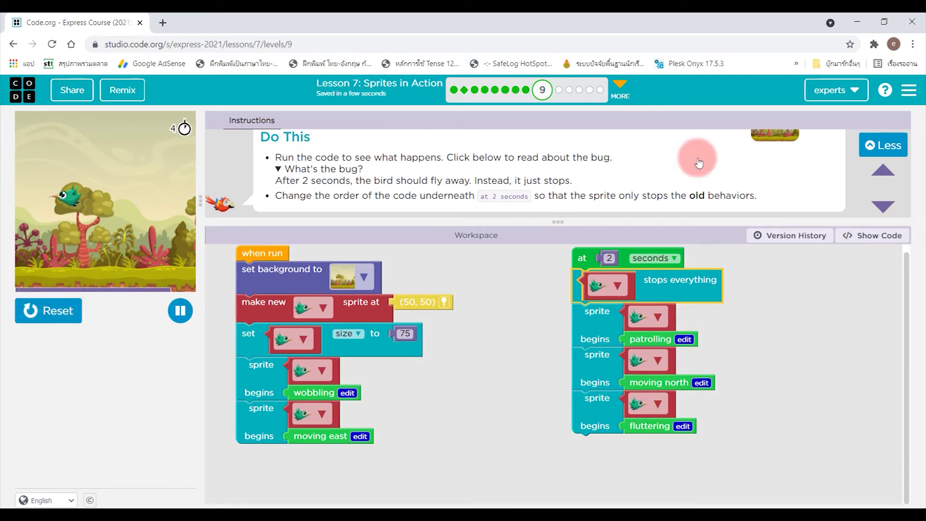
click(675, 427)
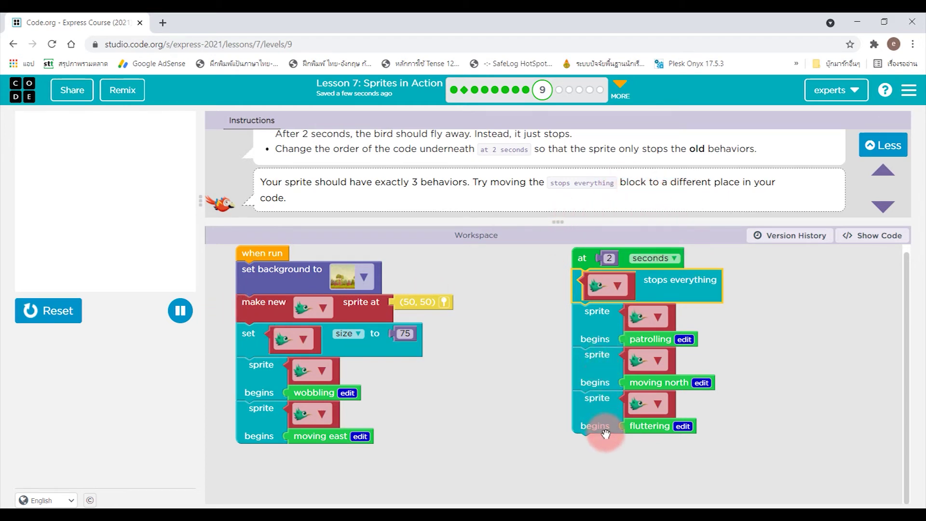
Place stops everything between patrolling and moving north in the 2-second script and test it
drag(594, 332, 572, 351)
mouse_move(586, 283)
mouse_down()
mouse_move(787, 409)
mouse_move(598, 282)
mouse_up()
drag(658, 288, 863, 415)
drag(649, 372, 670, 318)
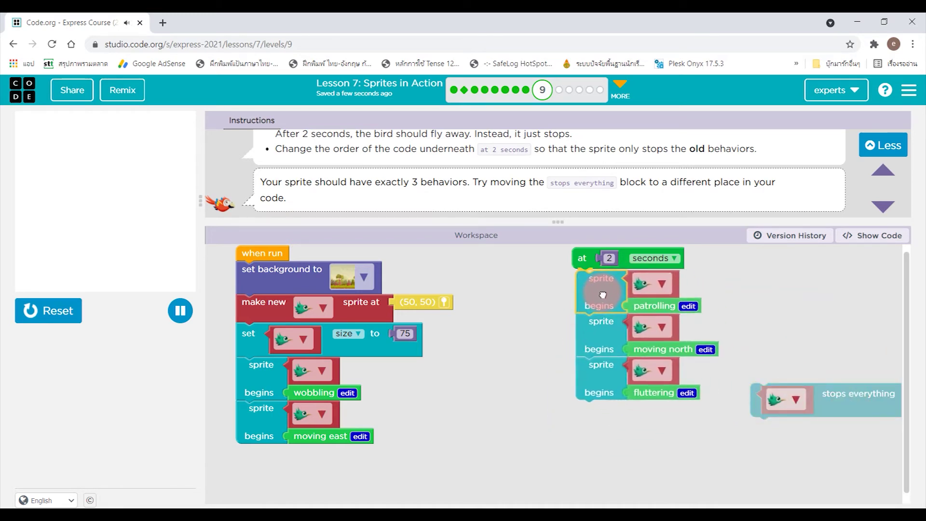
mouse_move(846, 411)
mouse_down()
mouse_move(834, 424)
mouse_move(817, 422)
mouse_up()
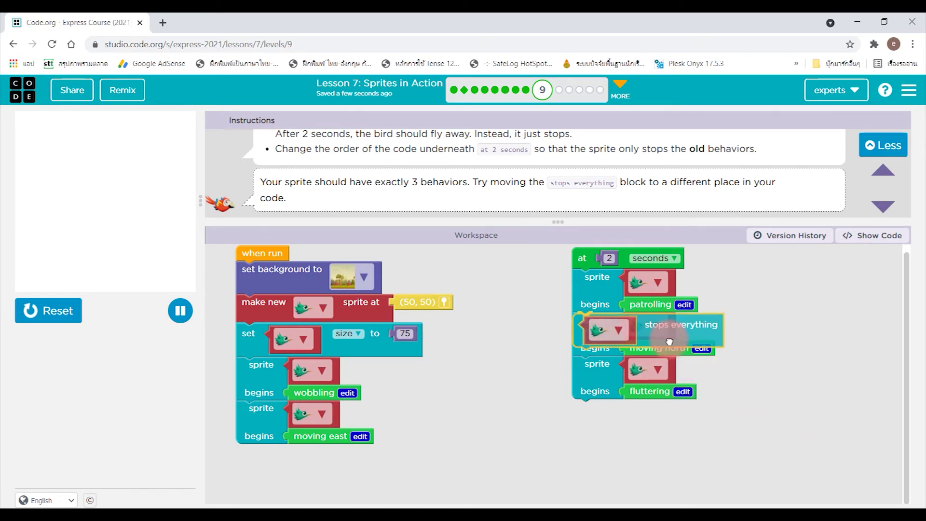
drag(817, 421, 675, 337)
click(60, 313)
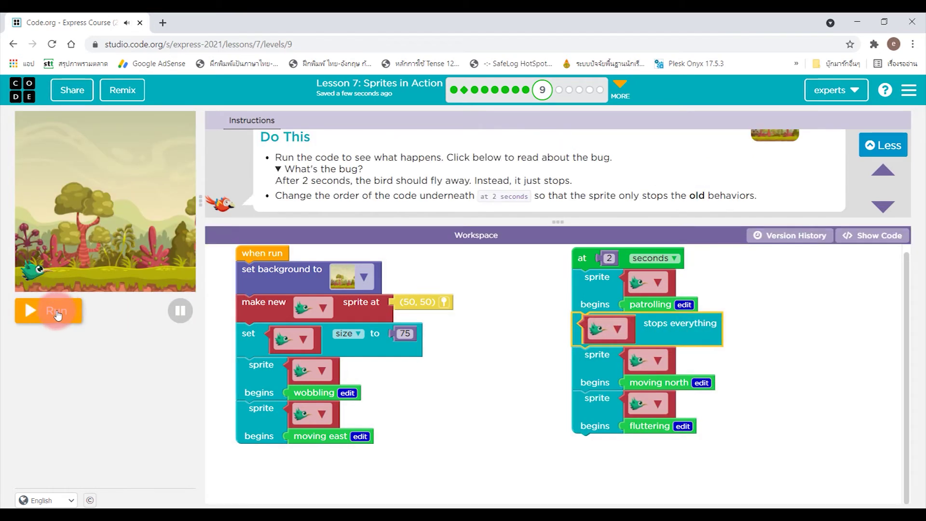
click(57, 314)
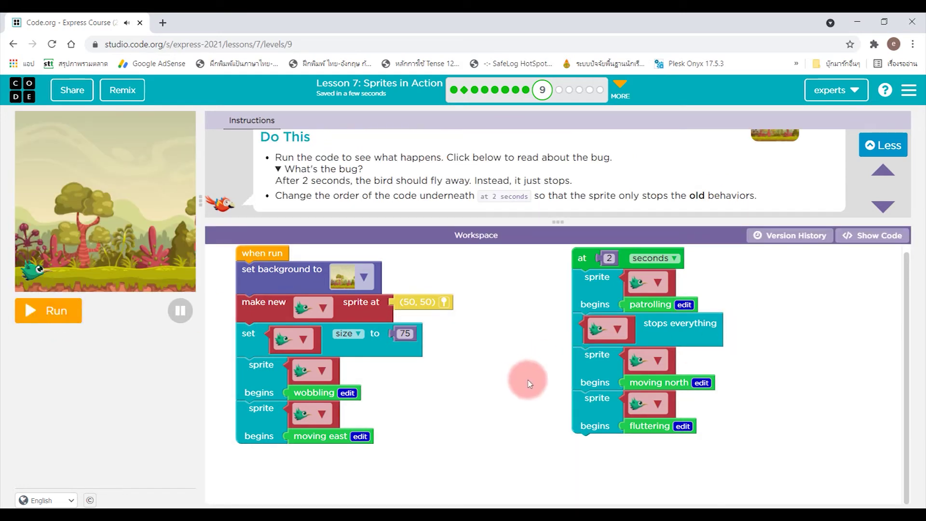
Move stops everything just above fluttering, below moving north, and run again
drag(657, 325, 879, 364)
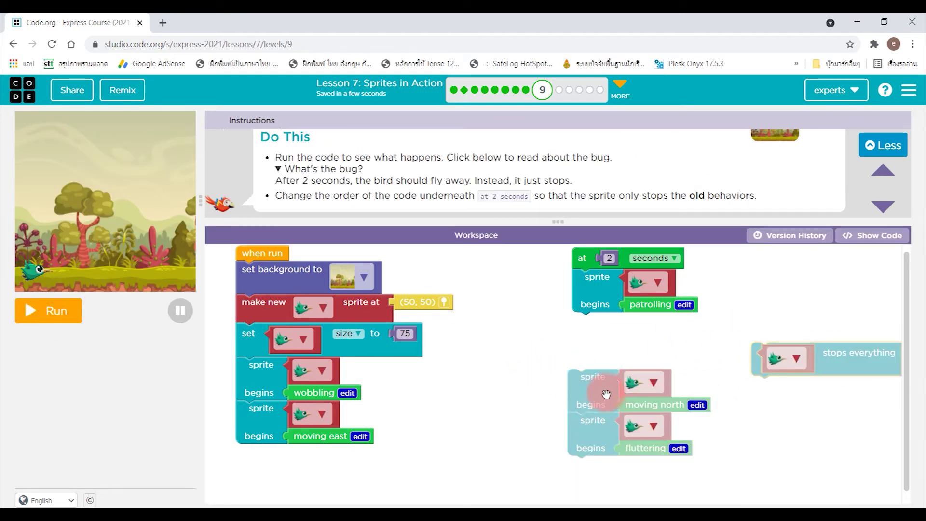
drag(598, 386, 603, 330)
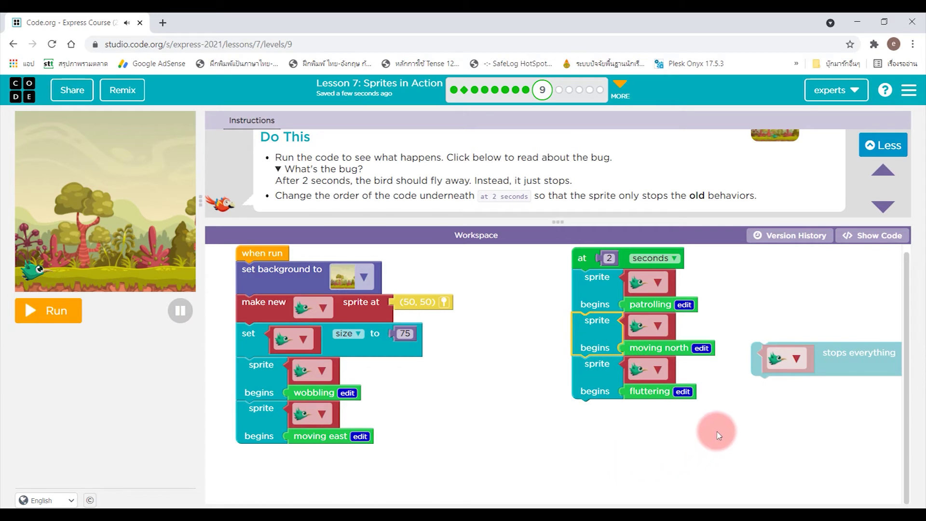
mouse_move(831, 368)
mouse_down()
mouse_move(679, 400)
mouse_move(666, 386)
mouse_up()
click(47, 316)
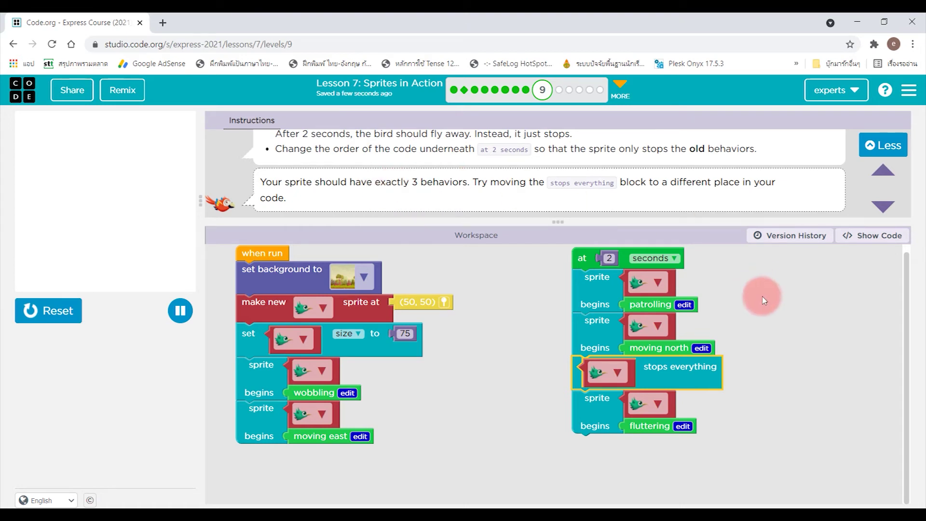
Move fluttering above stops everything in the 2-second script and test the result
drag(200, 320, 197, 320)
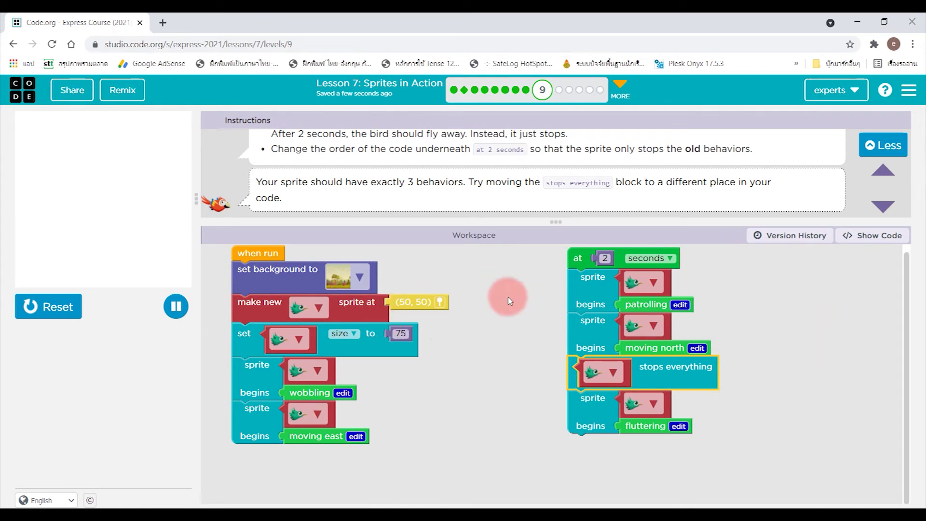
scroll(508, 193, up, 2)
scroll(521, 193, up, 2)
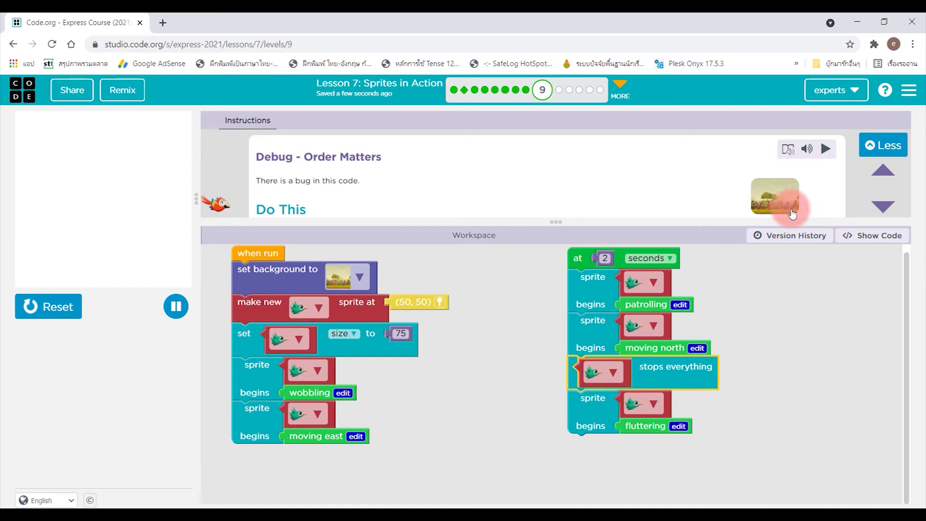
drag(591, 405, 594, 369)
click(43, 311)
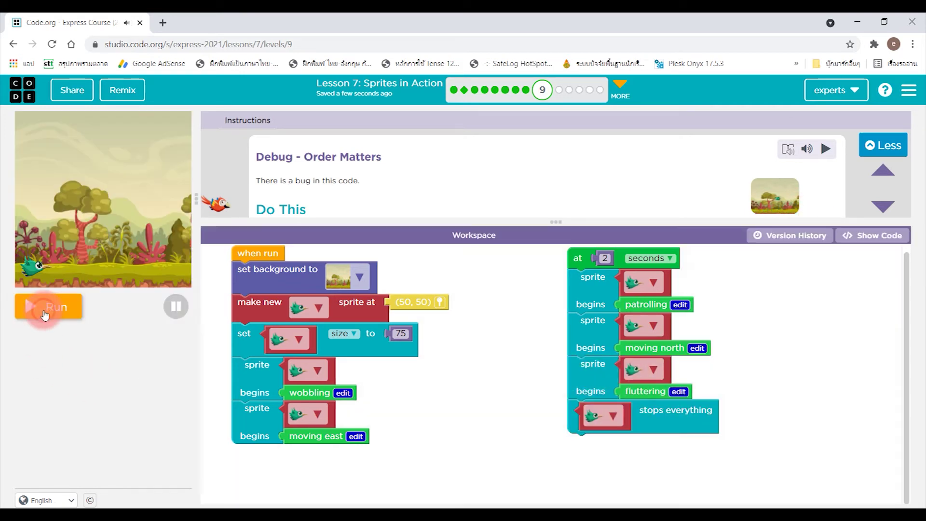
click(43, 314)
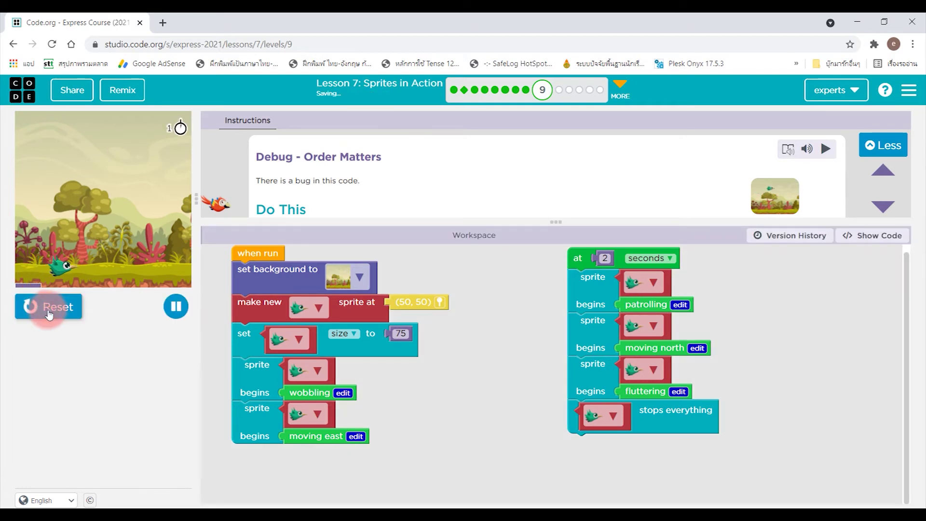
click(67, 302)
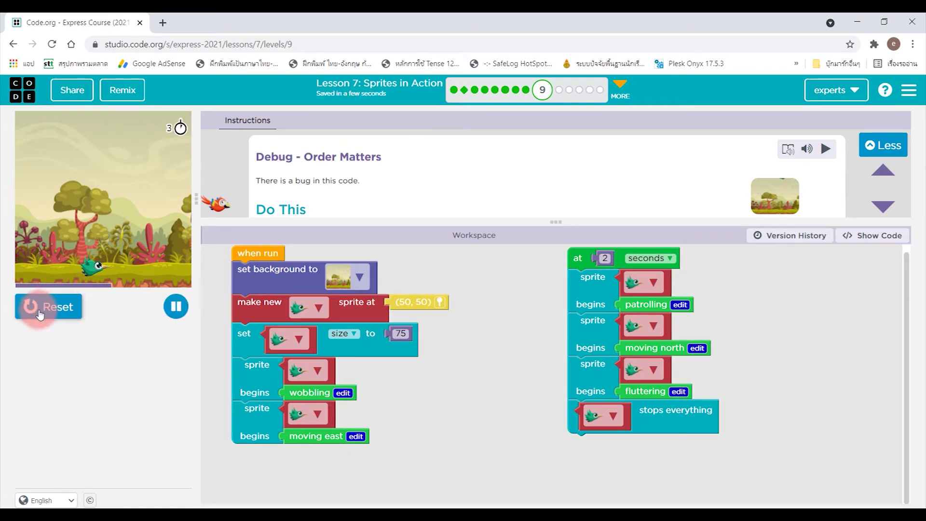
Put stops everything first under at 2 seconds, rerun until passed, and stay on the level
drag(667, 440, 667, 310)
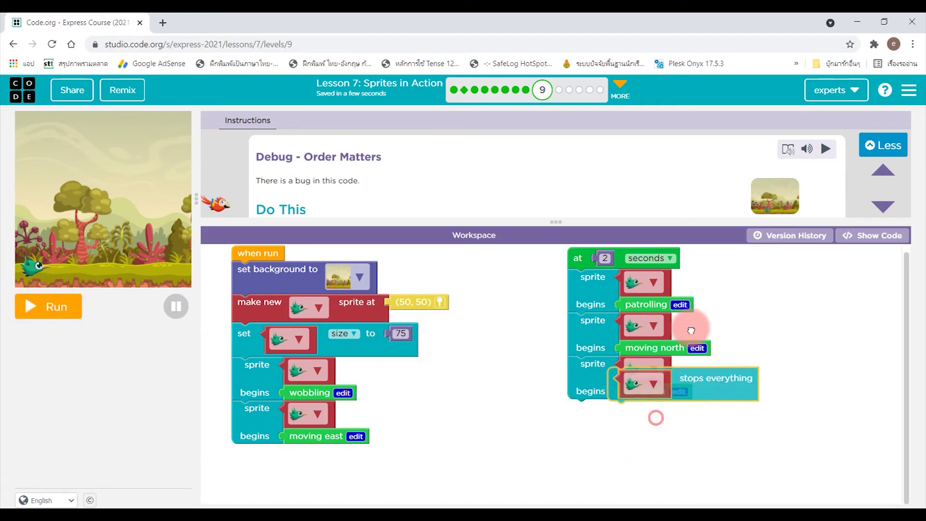
click(58, 307)
click(59, 308)
click(61, 313)
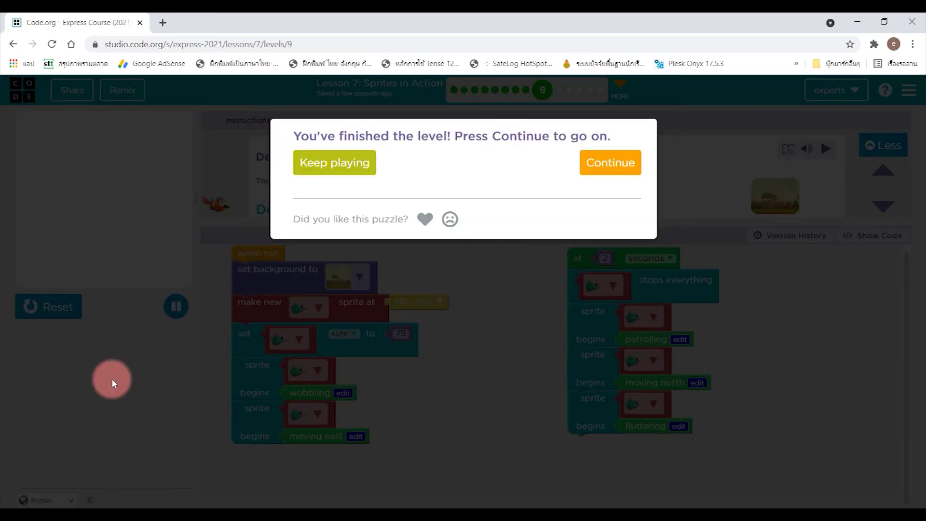
click(330, 166)
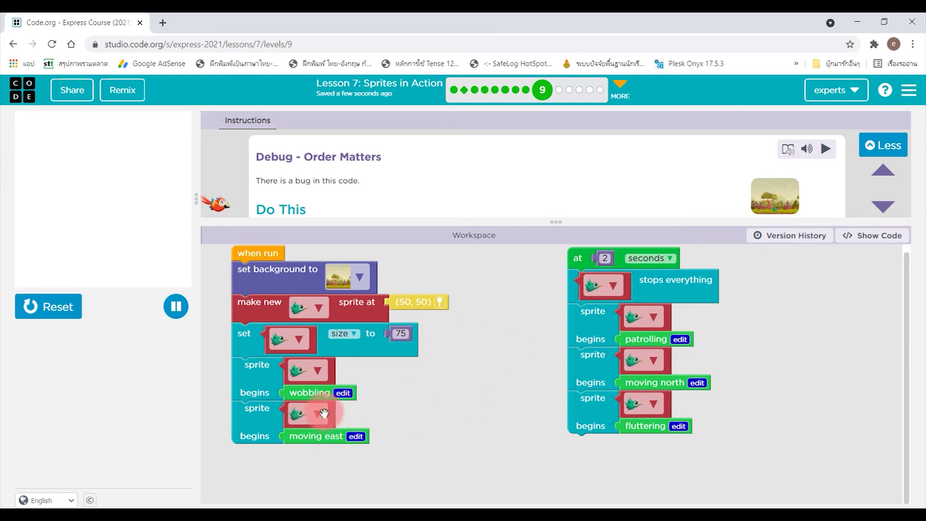
click(45, 313)
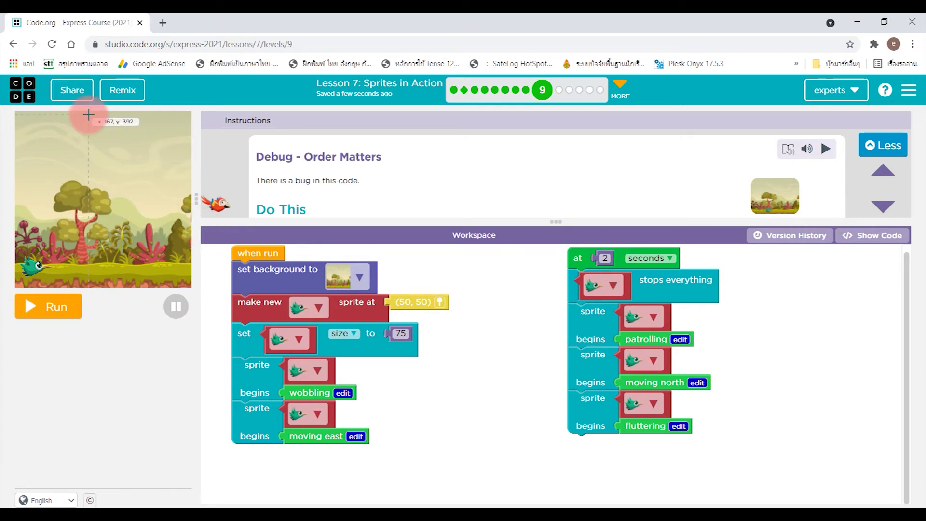
click(593, 331)
click(585, 330)
click(598, 407)
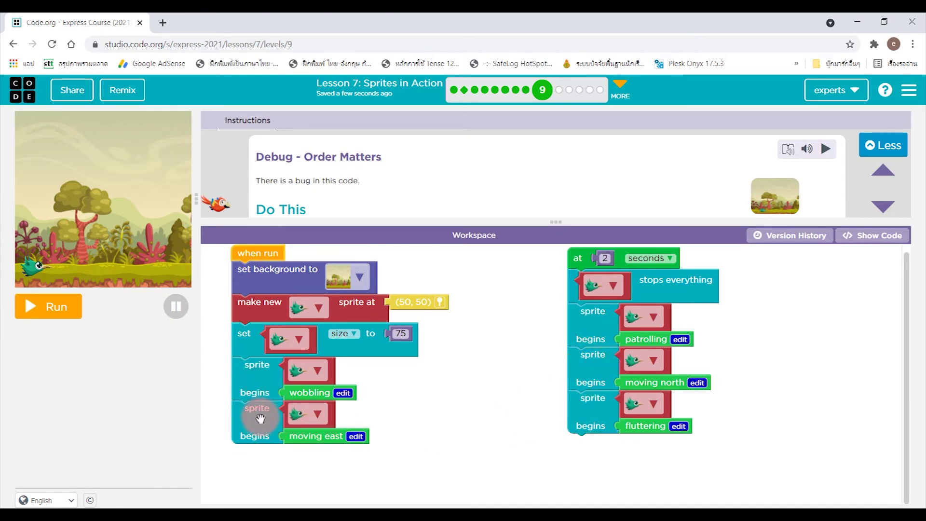
click(293, 412)
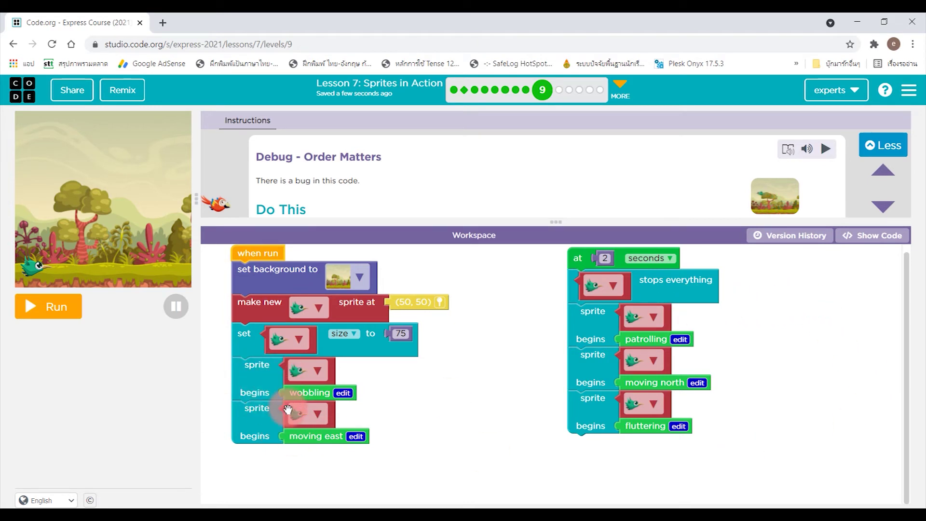
click(675, 294)
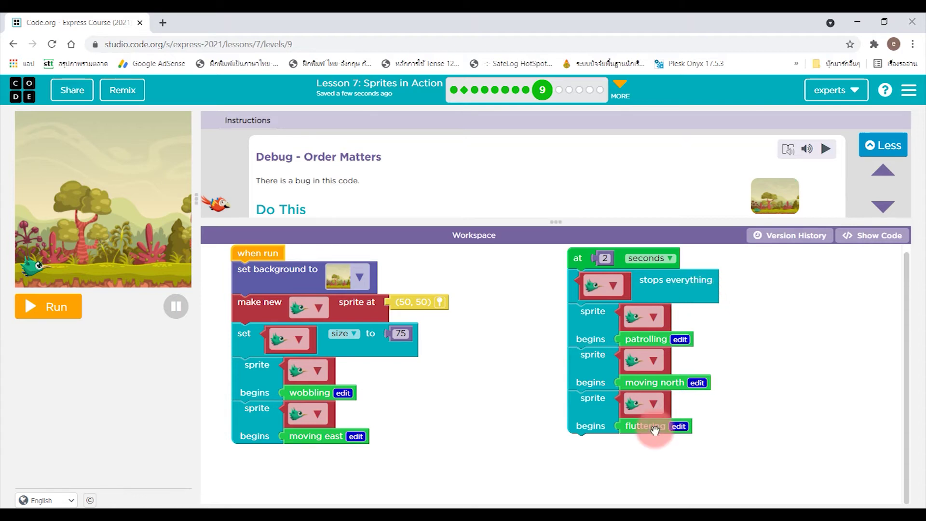
click(596, 365)
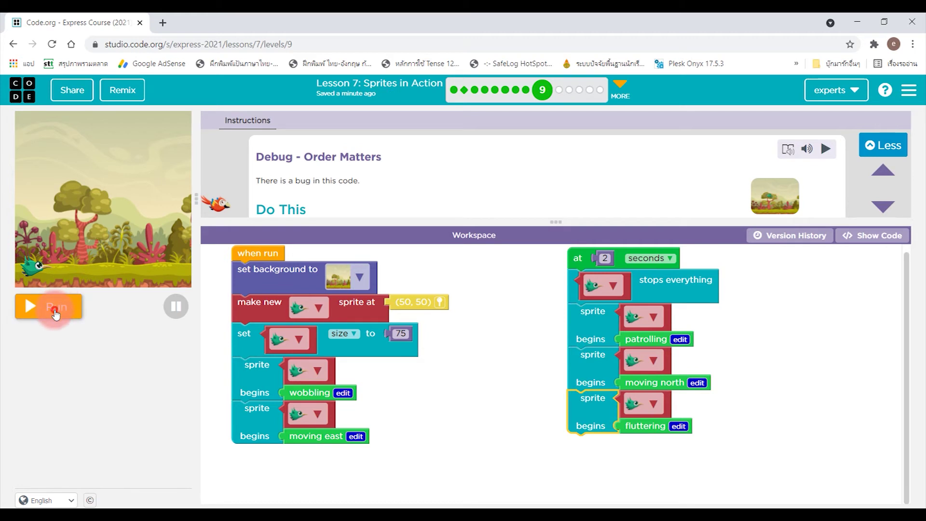
click(54, 311)
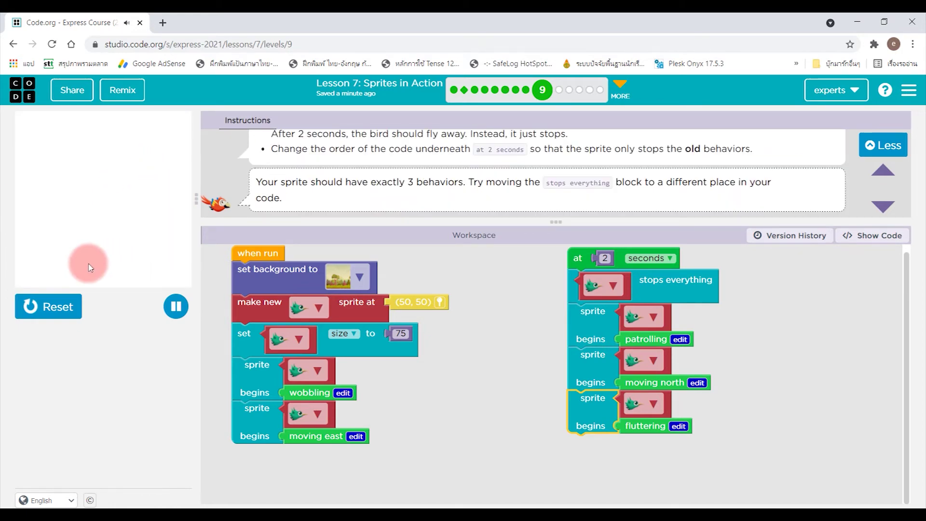
click(43, 313)
click(43, 314)
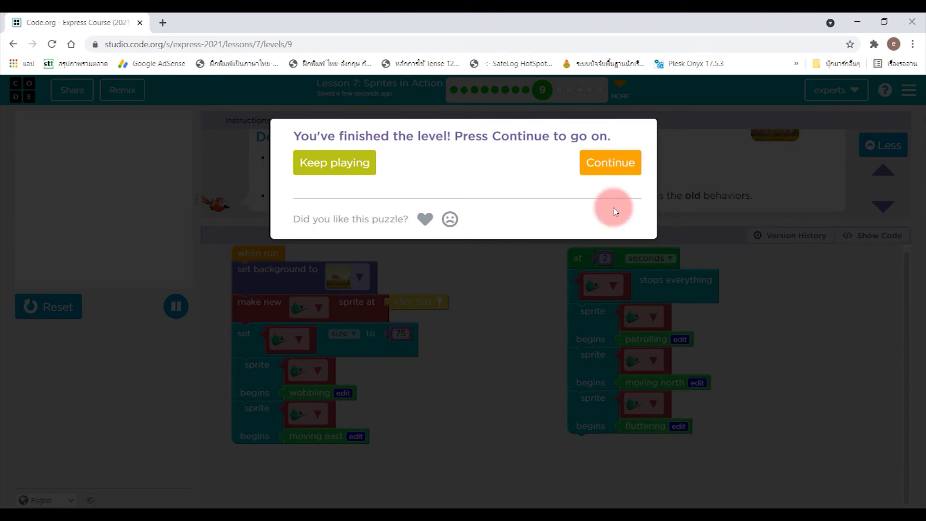
click(611, 164)
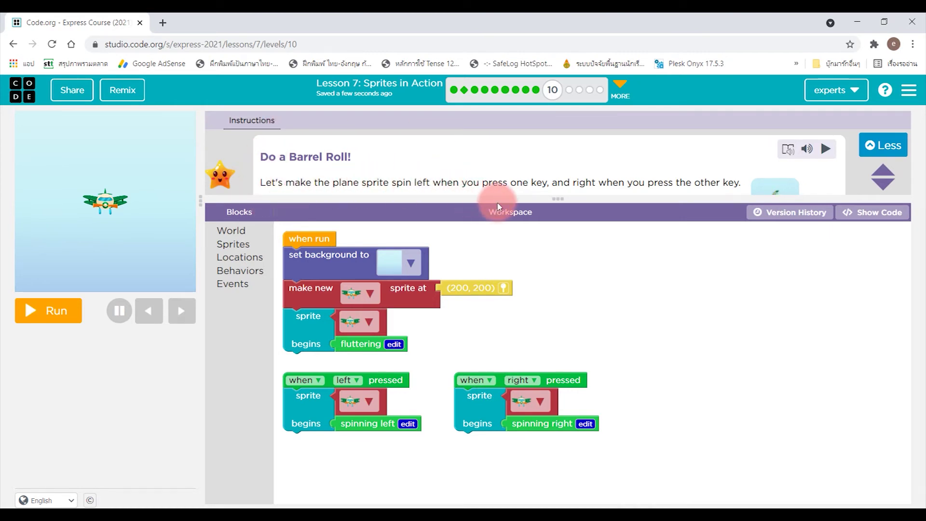
Enlarge level 10's instructions to show Do This and expand What's the bug?
drag(516, 197, 511, 285)
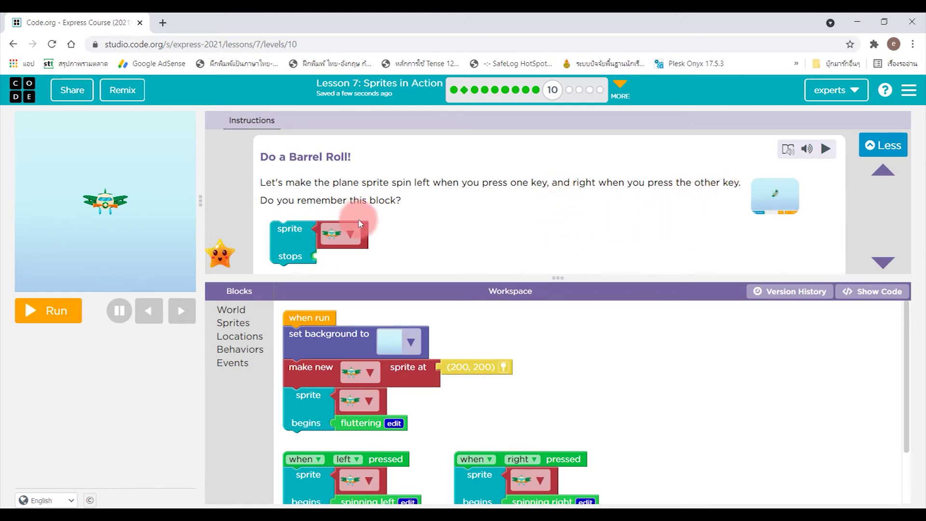
drag(434, 276, 419, 337)
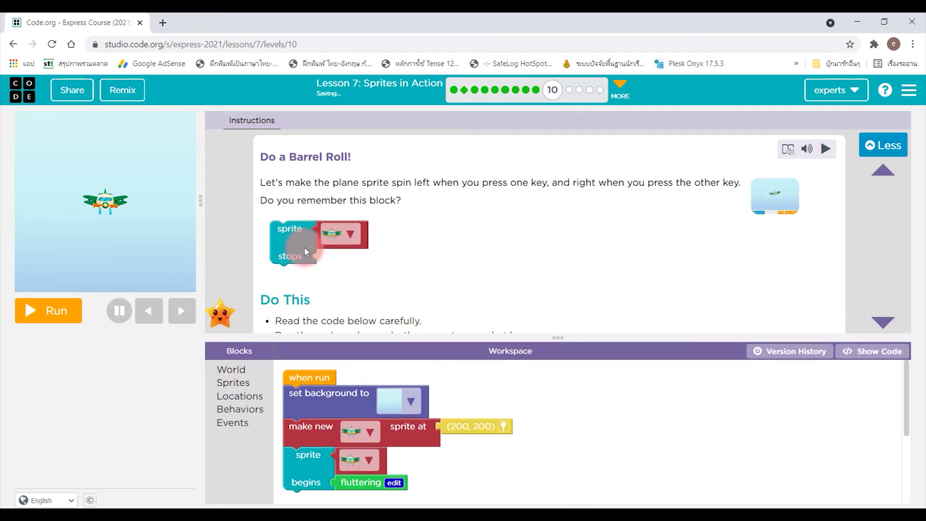
scroll(305, 241, down, 2)
scroll(348, 205, down, 1)
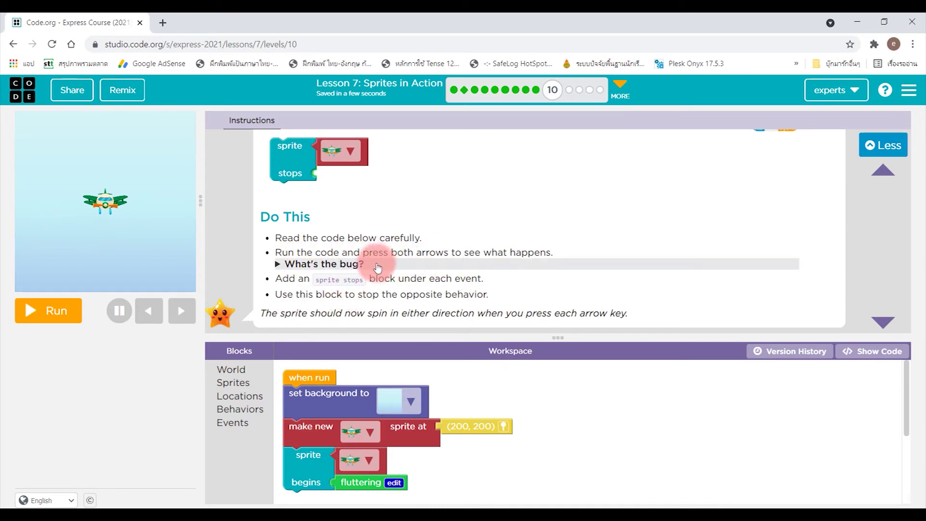
click(296, 263)
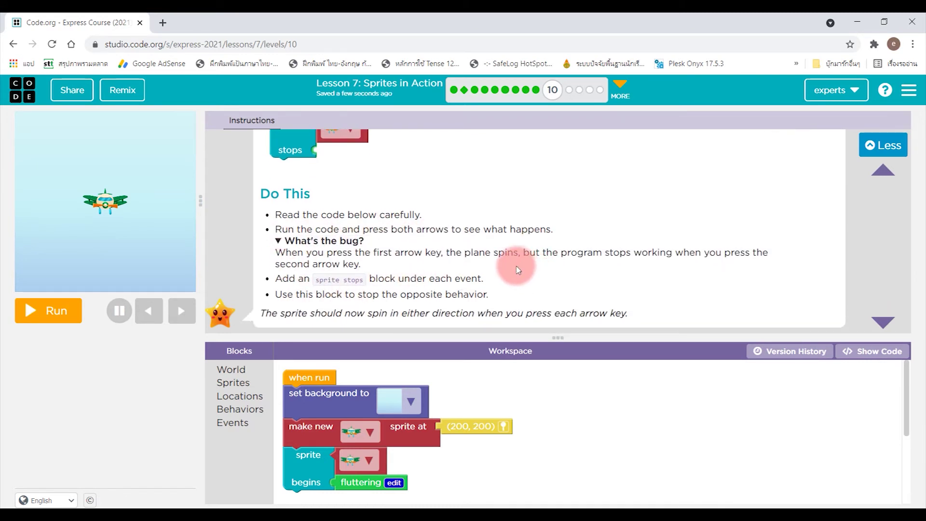
Run the barrel-roll program and try spinning the plane left and right with the arrow buttons
click(47, 310)
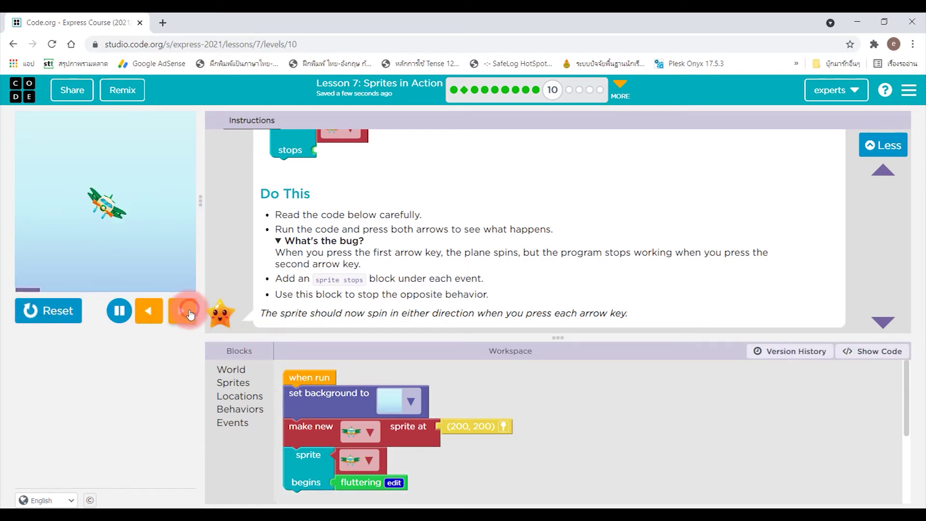
click(150, 320)
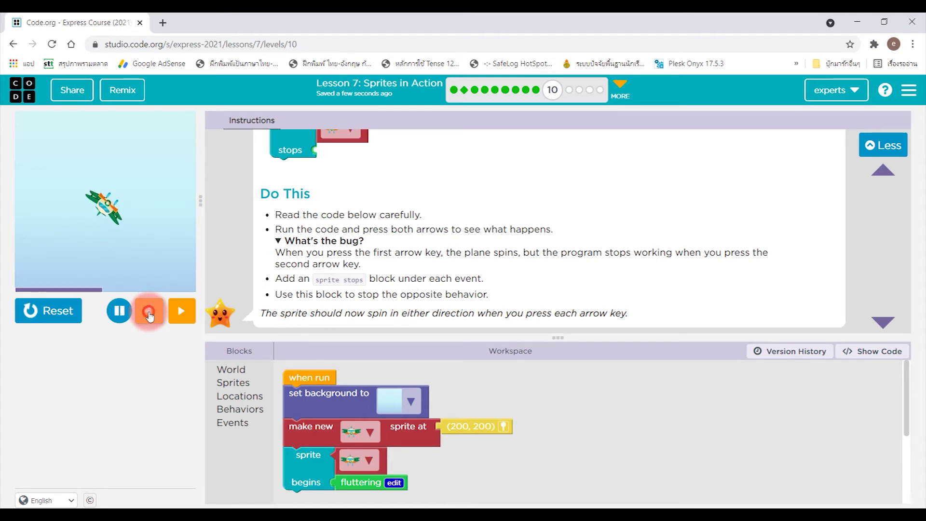
click(165, 310)
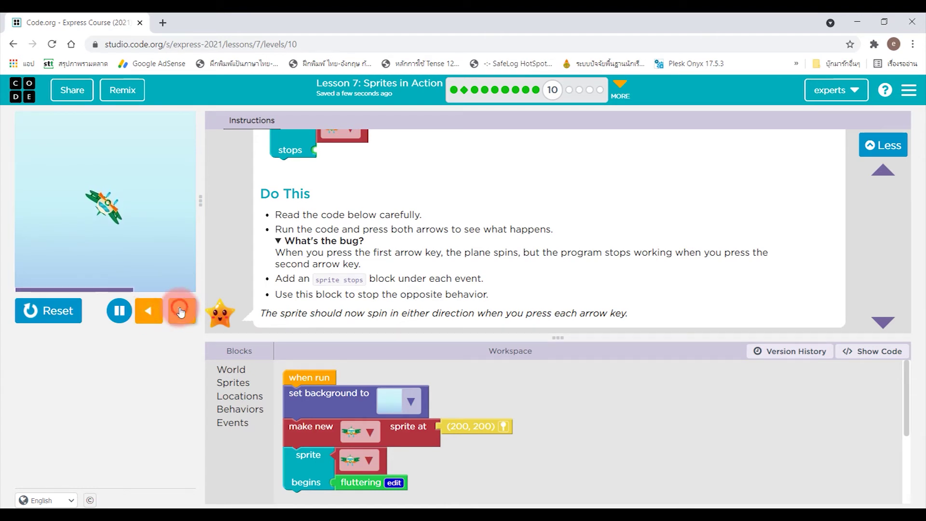
click(181, 314)
click(159, 320)
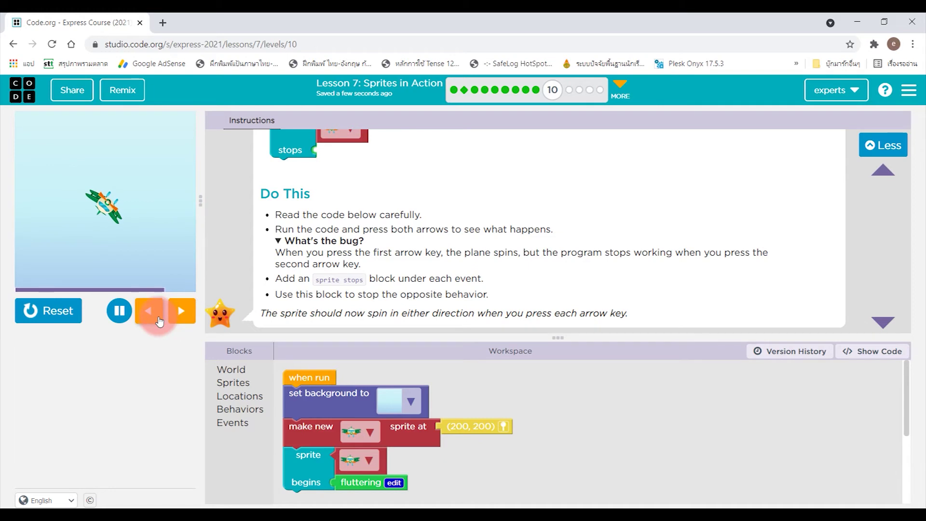
click(148, 319)
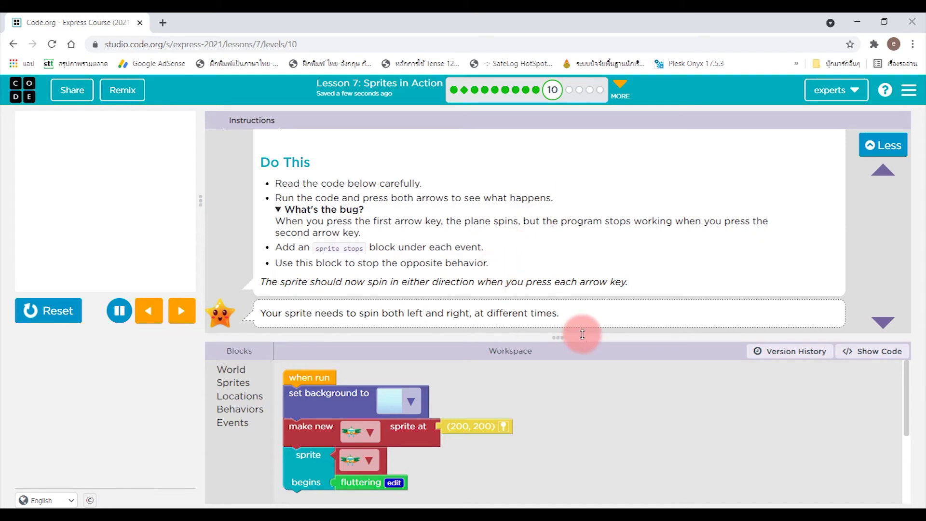
drag(582, 339, 583, 199)
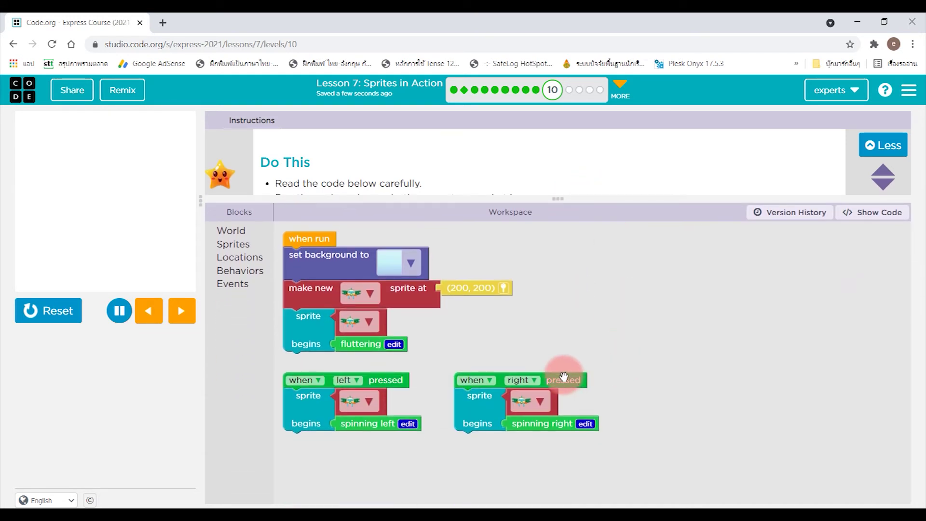
Move the right-arrow and left-arrow scripts to the top right beside the when run code, then run and reset
click(565, 379)
drag(636, 301, 615, 301)
drag(384, 380, 825, 250)
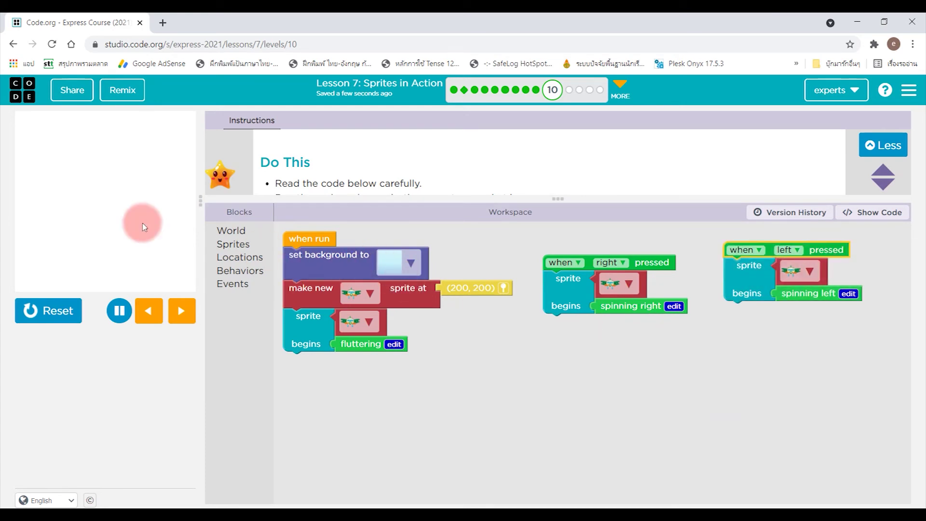
click(42, 310)
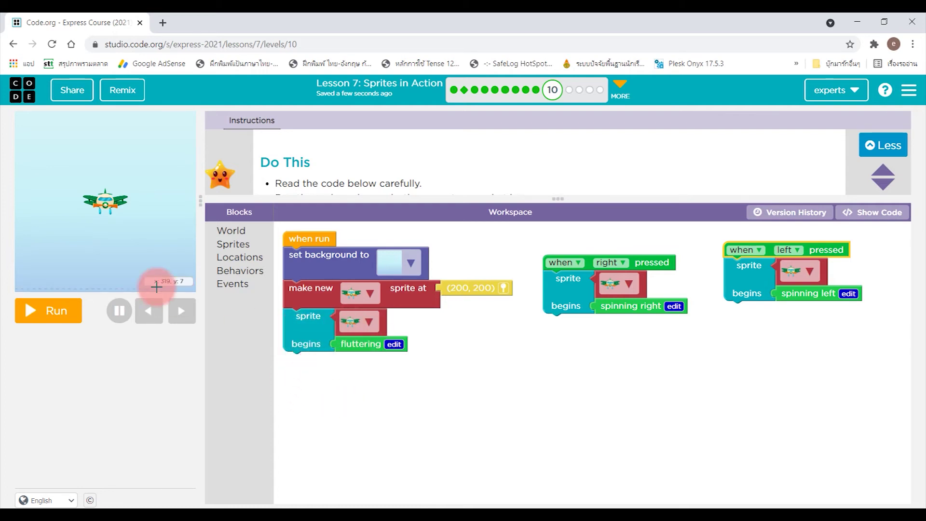
click(30, 310)
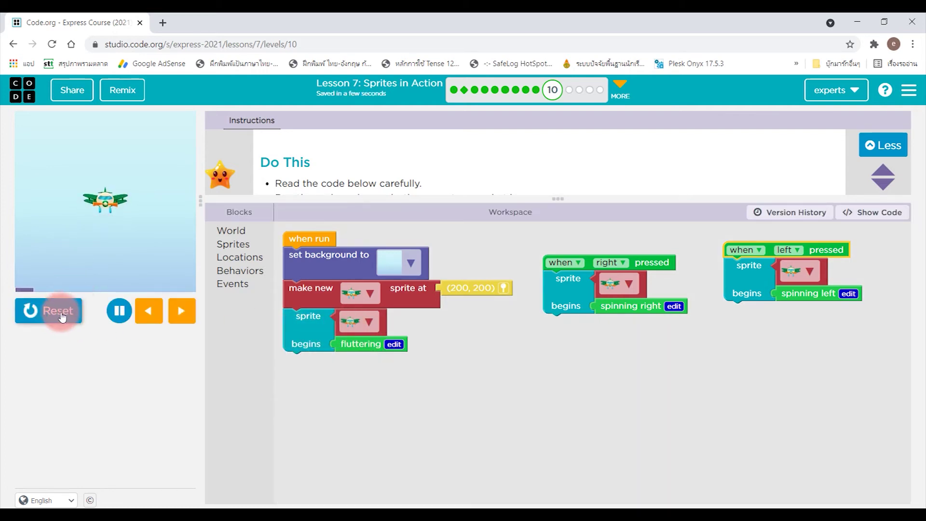
click(53, 310)
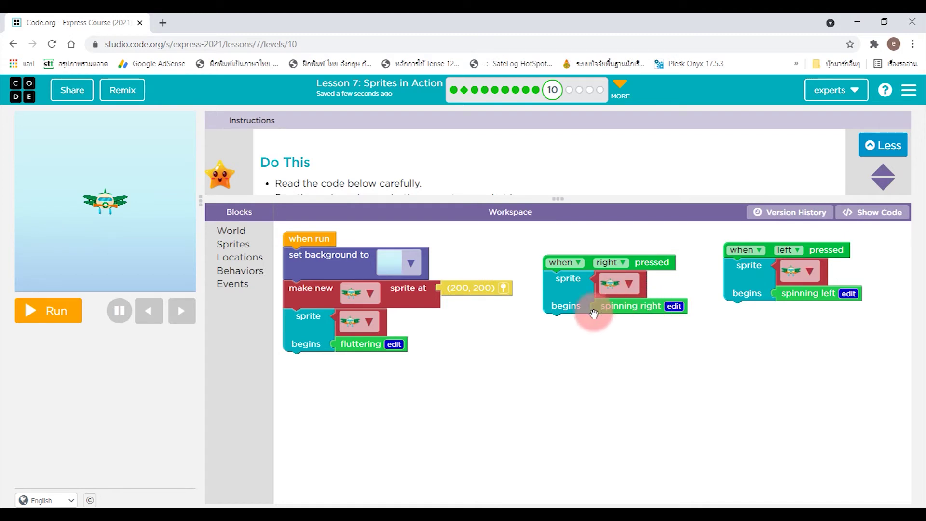
click(239, 282)
Add a sprite stops spinning right block under when left pressed
click(242, 272)
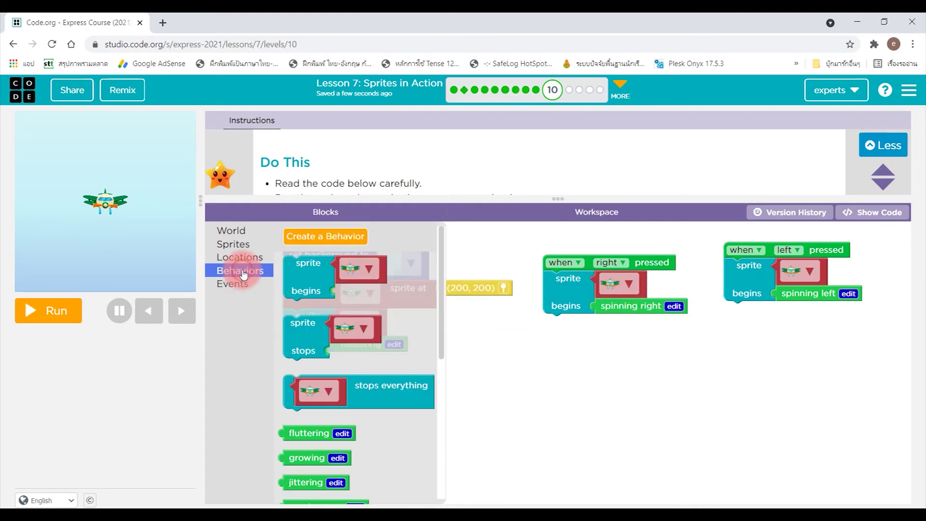
mouse_move(320, 356)
mouse_down()
mouse_move(351, 336)
mouse_move(805, 292)
mouse_up()
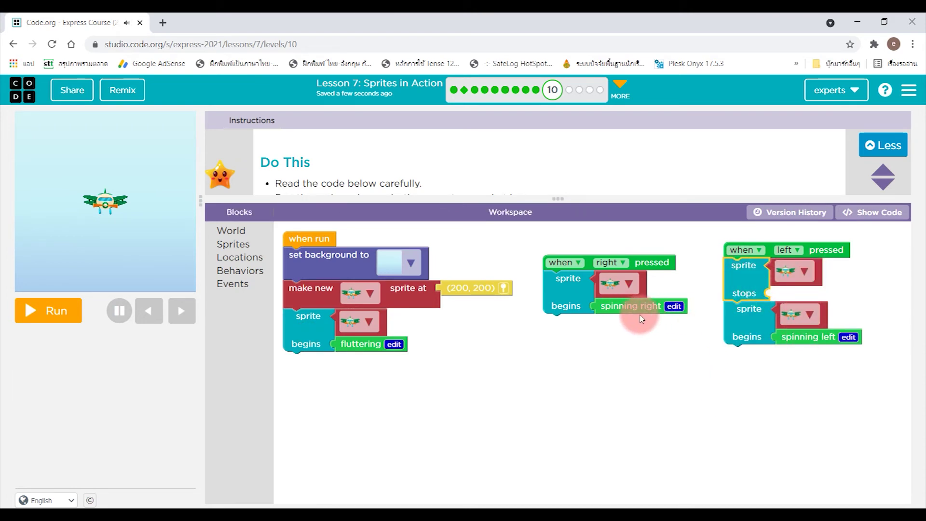
click(239, 270)
scroll(377, 419, down, 3)
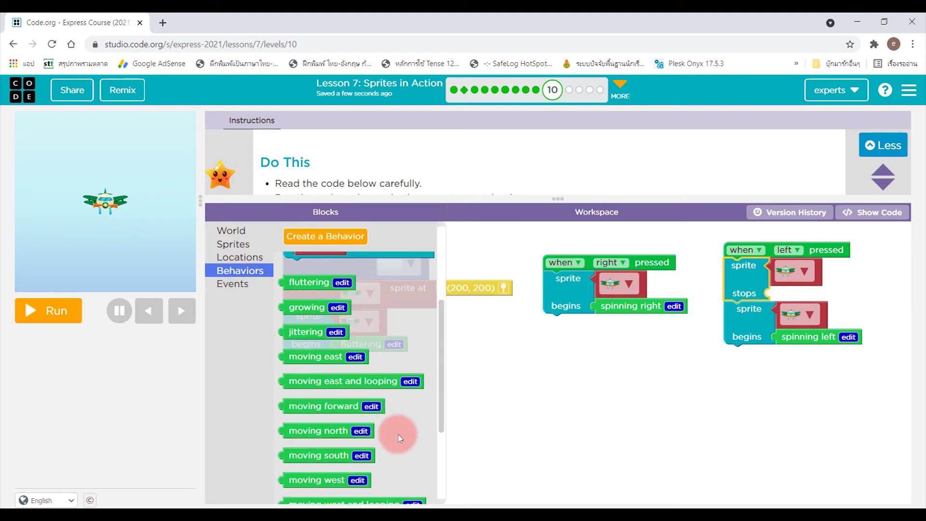
scroll(396, 442, down, 3)
click(307, 464)
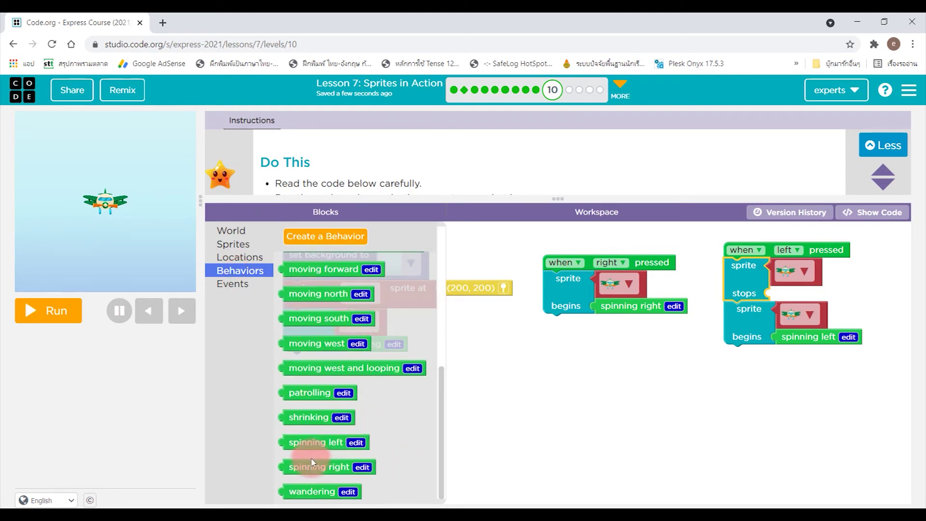
drag(311, 460, 797, 288)
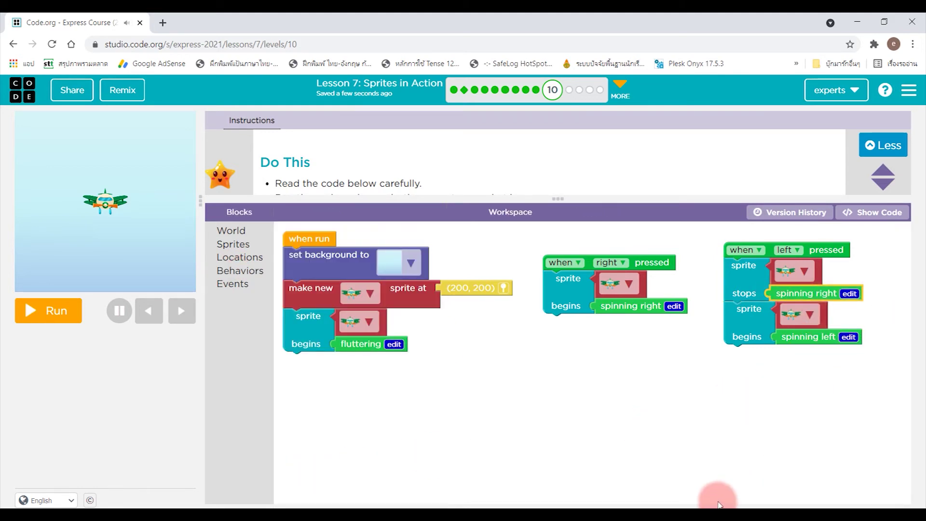
Run and test the arrows until level 10 passes, then keep playing and reset the stage
click(48, 310)
click(147, 314)
click(145, 316)
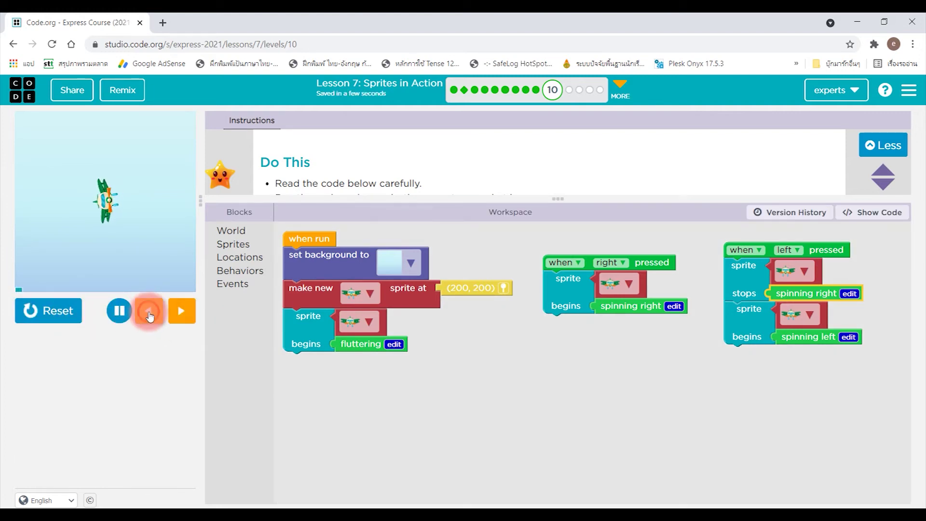
click(182, 316)
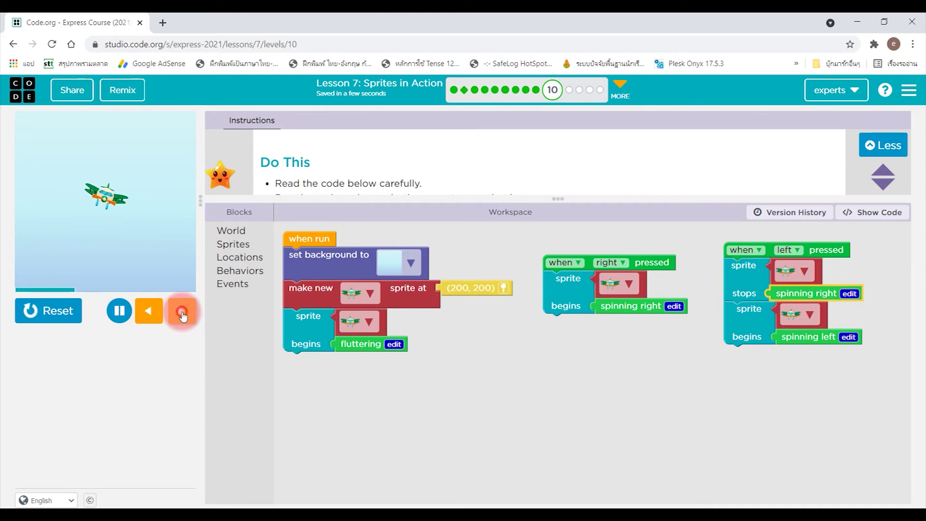
click(151, 315)
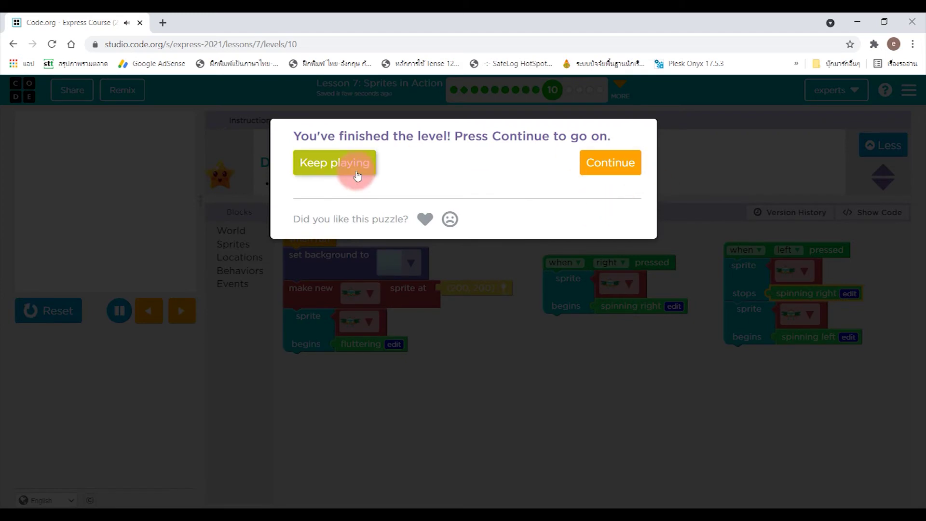
click(346, 171)
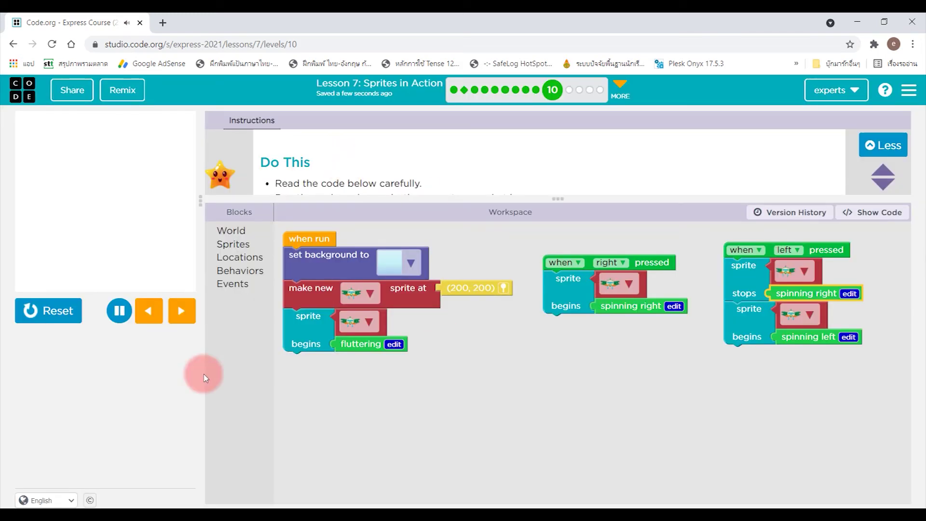
click(39, 311)
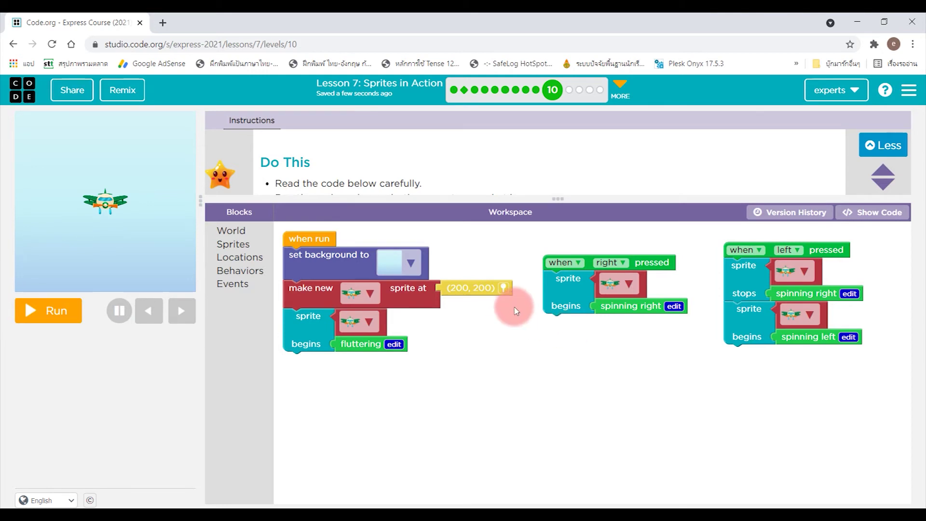
Point out the left-arrow script's stops spinning right and begins spinning left blocks
click(569, 292)
click(653, 399)
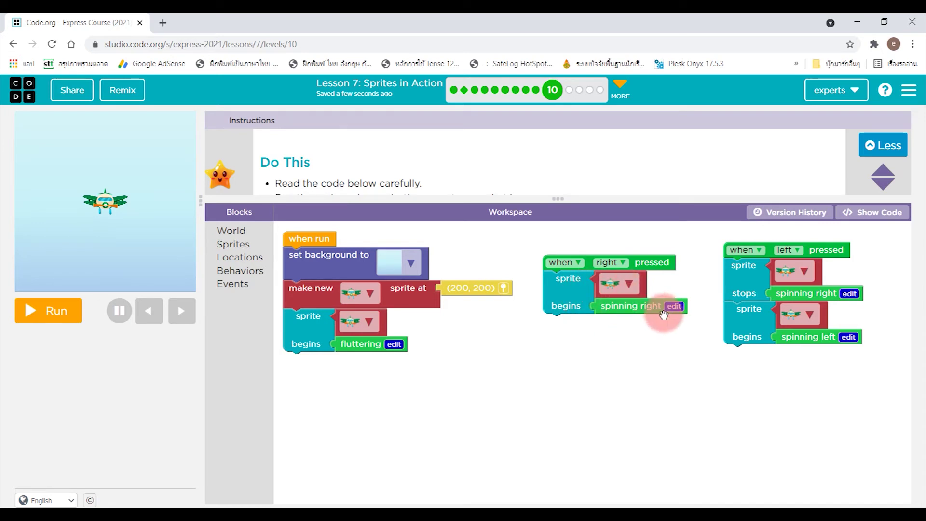
click(752, 278)
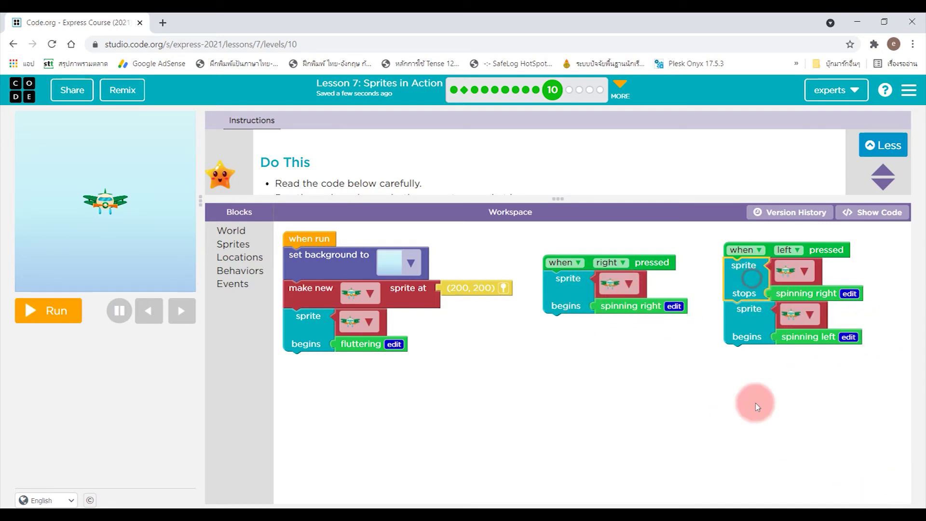
click(740, 323)
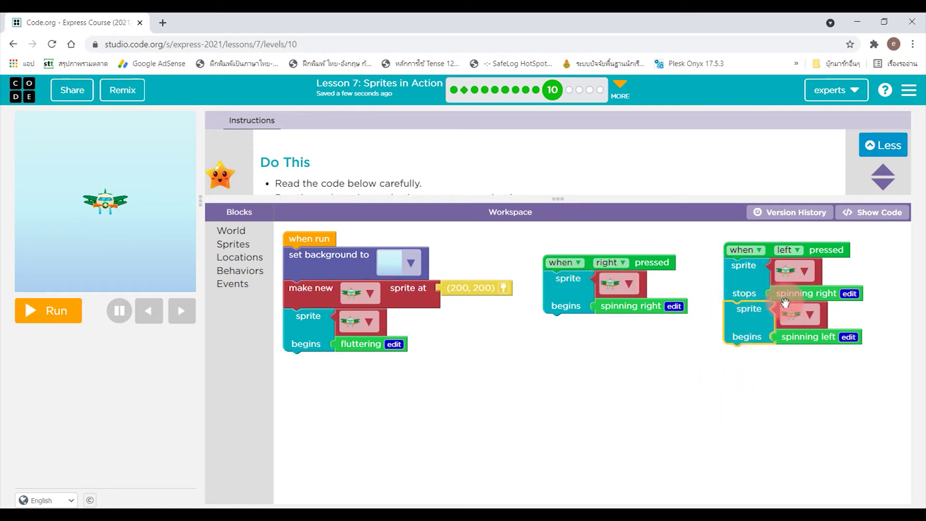
Add a sprite stops spinning left block to the when right pressed script
click(240, 270)
click(237, 257)
click(231, 273)
click(232, 286)
click(231, 271)
click(305, 293)
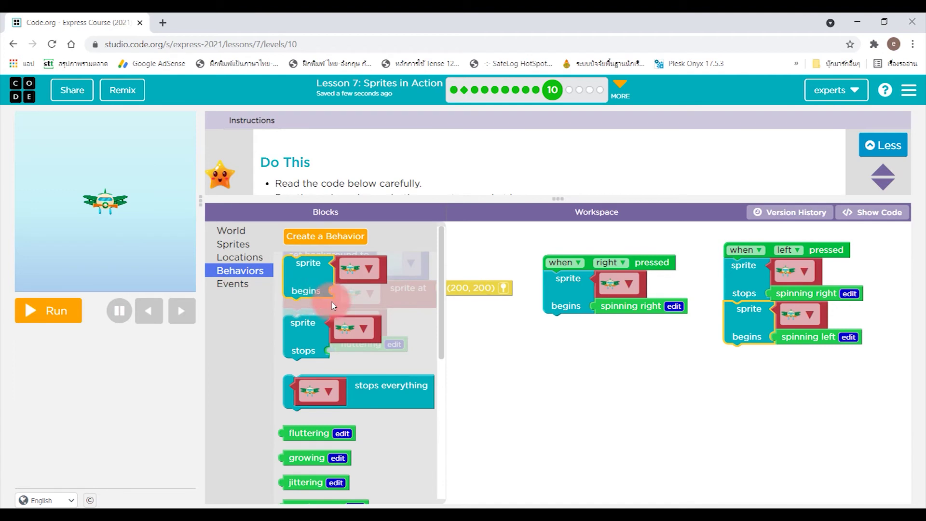
drag(303, 338, 569, 307)
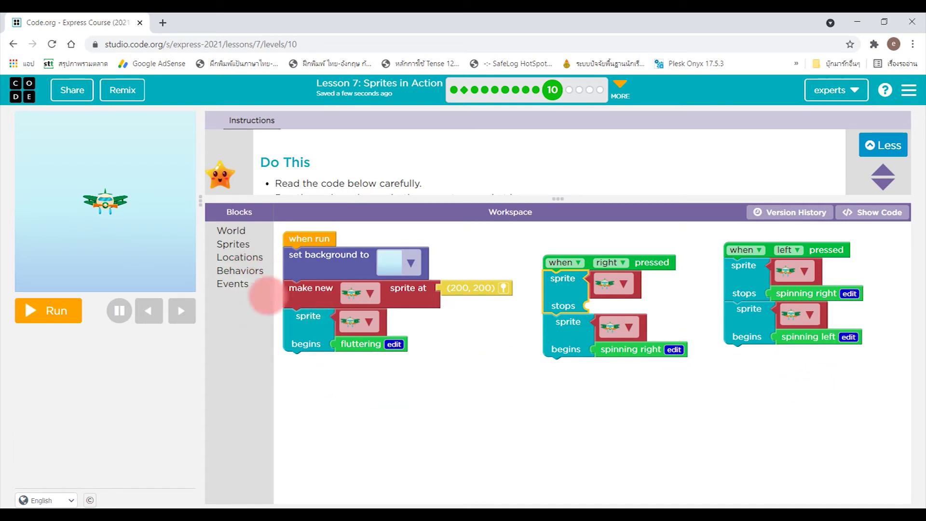
click(240, 270)
scroll(391, 440, down, 5)
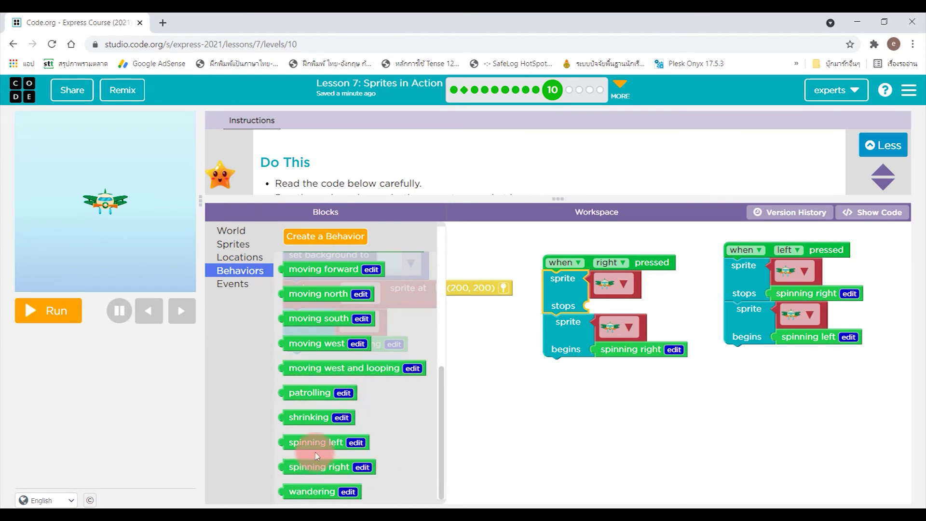
drag(317, 456, 622, 314)
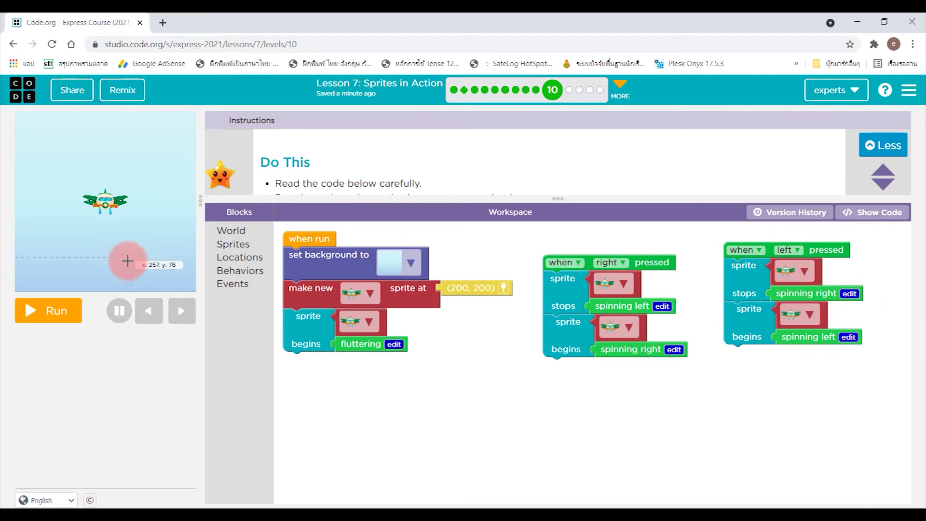
Run and alternate left and right arrows until the level finishes, then continue to level 11
click(31, 310)
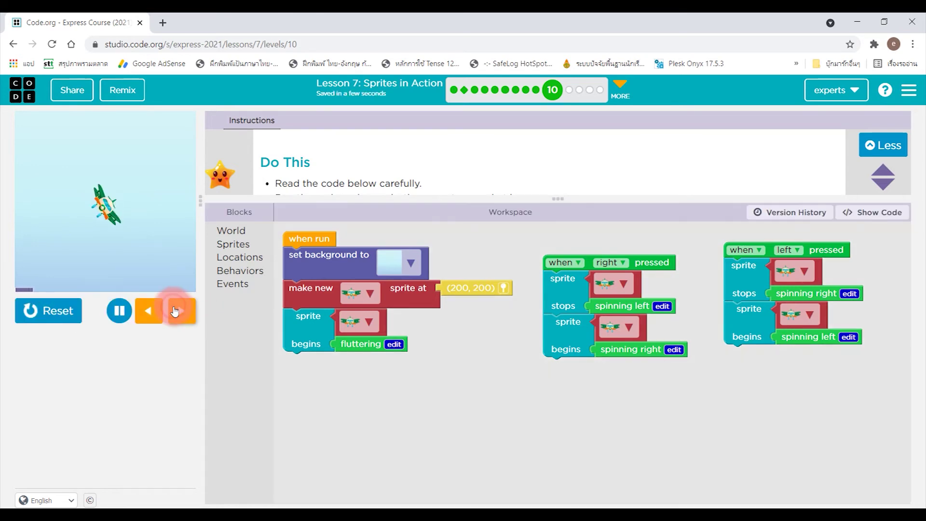
click(153, 311)
click(180, 311)
click(161, 314)
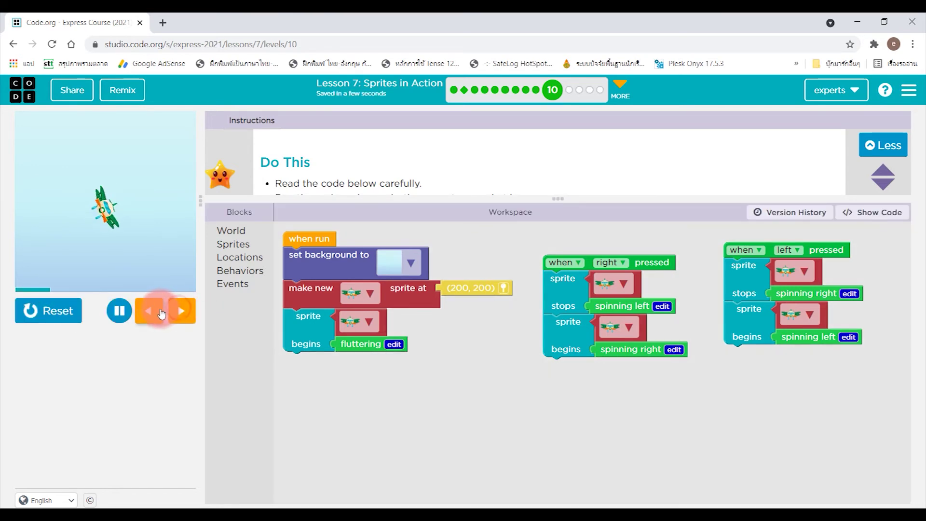
click(179, 310)
click(145, 311)
click(161, 313)
click(147, 313)
click(182, 313)
click(148, 312)
click(181, 316)
click(181, 313)
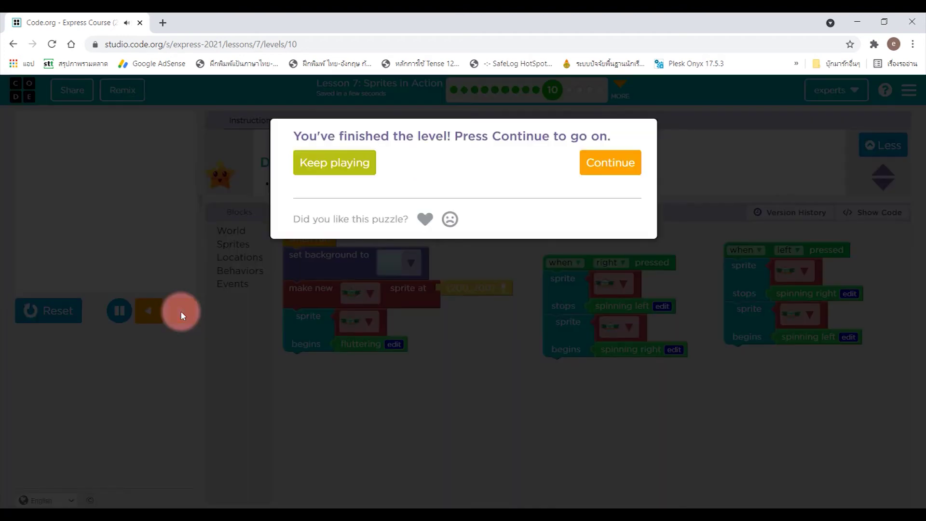
click(607, 163)
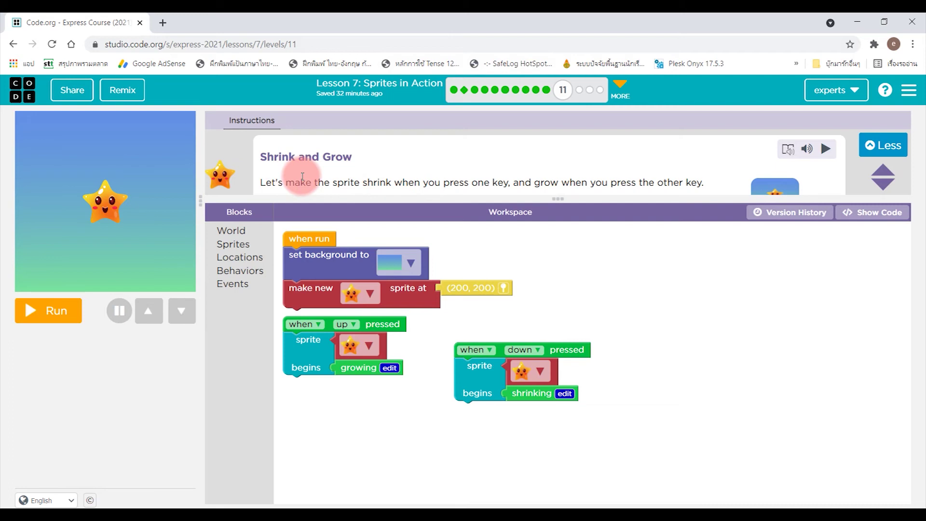
Drag the divider down to enlarge level 11's instructions panel
drag(558, 199, 573, 310)
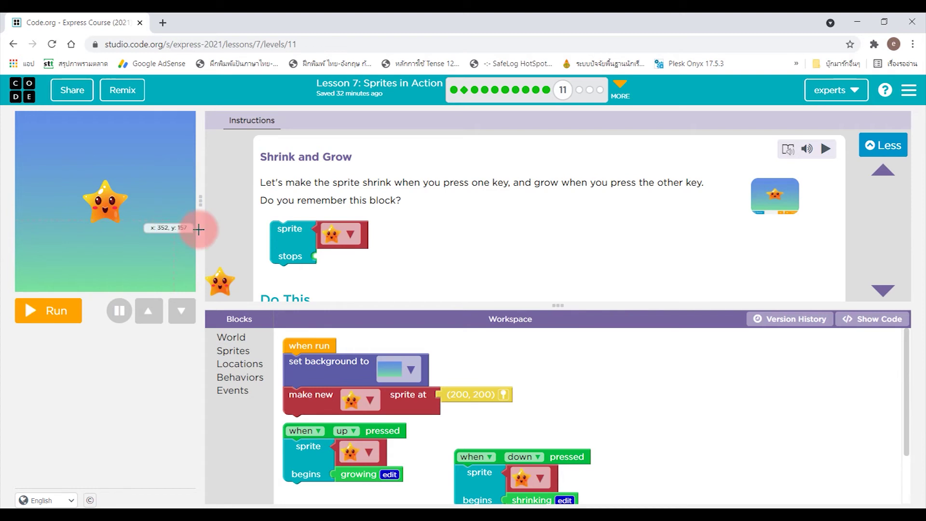
Scroll to Do This and arrange when down pressed and when up pressed side by side at the top right
scroll(403, 222, down, 5)
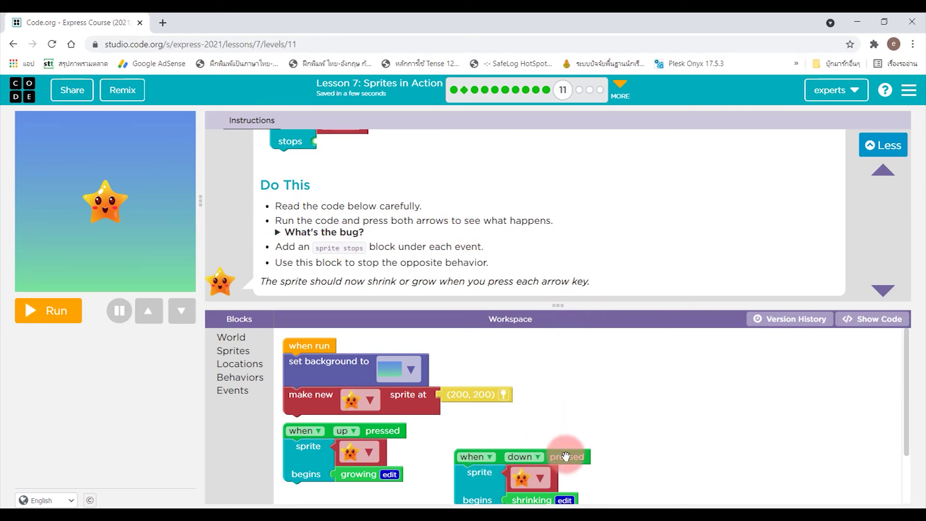
drag(565, 457, 676, 353)
mouse_move(391, 429)
mouse_down()
mouse_move(825, 395)
mouse_move(852, 346)
mouse_up()
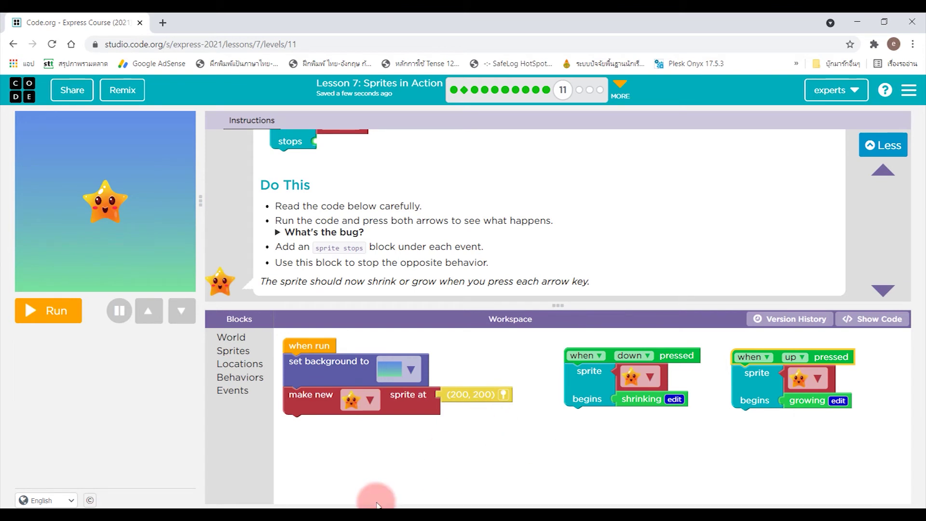
drag(681, 359, 662, 356)
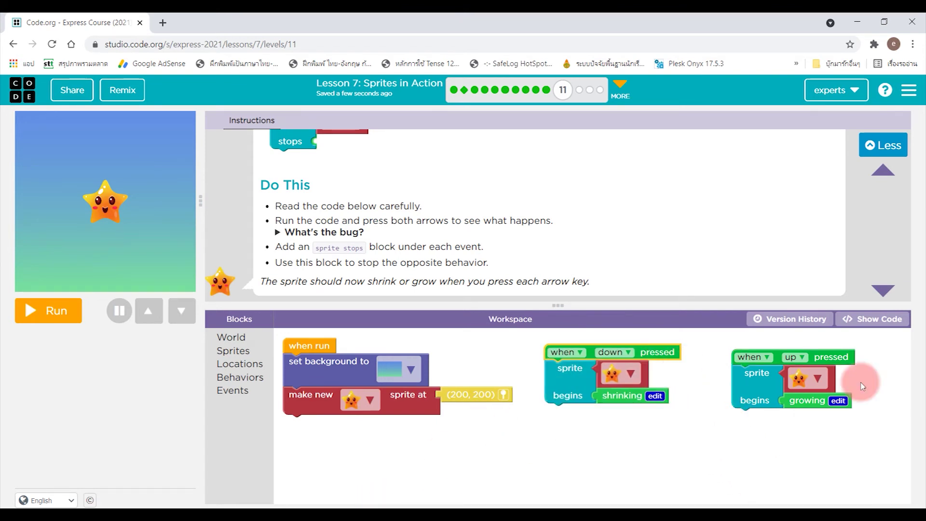
drag(839, 360, 824, 348)
click(629, 365)
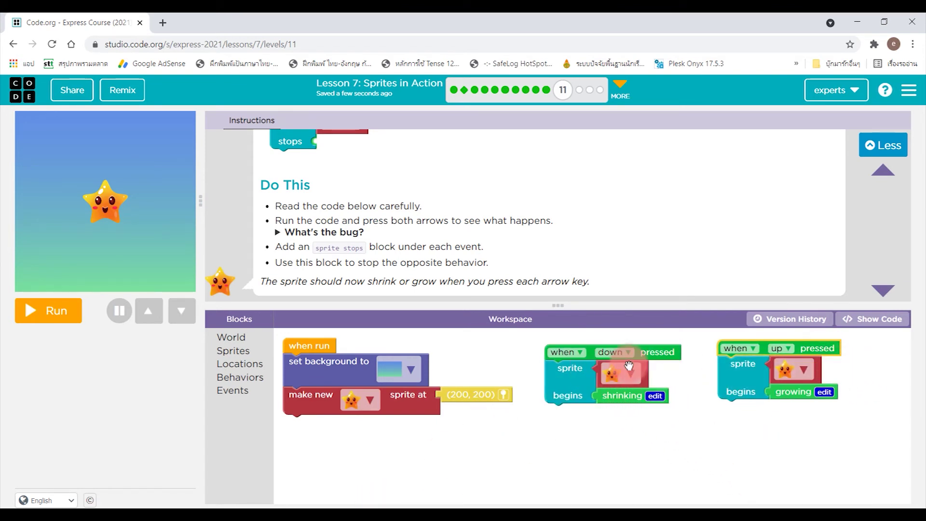
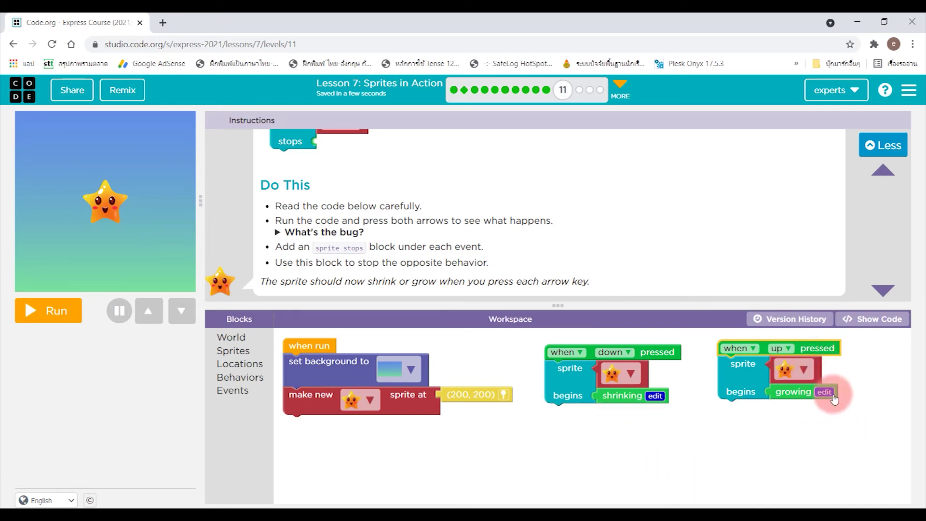
Run the star program, press the up and down arrow buttons to grow and shrink it, then reset
click(49, 311)
click(171, 314)
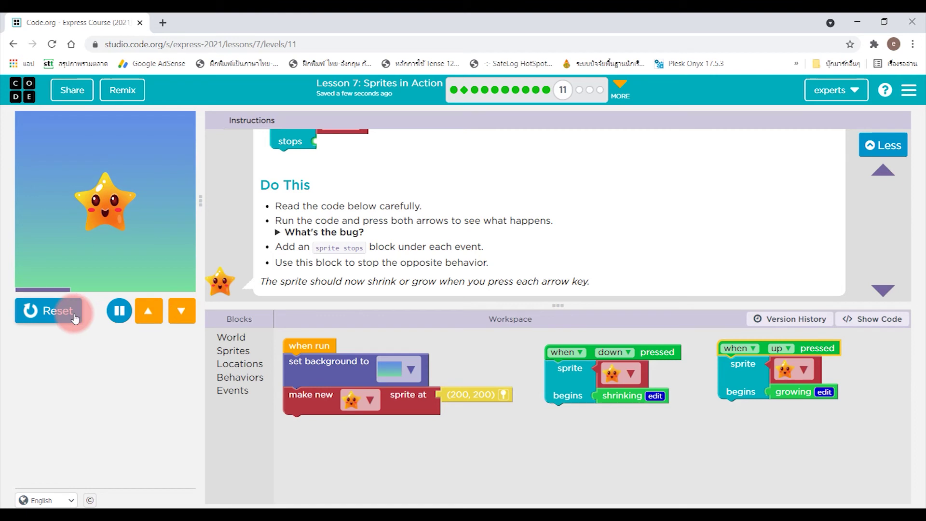
click(53, 311)
click(48, 310)
click(181, 314)
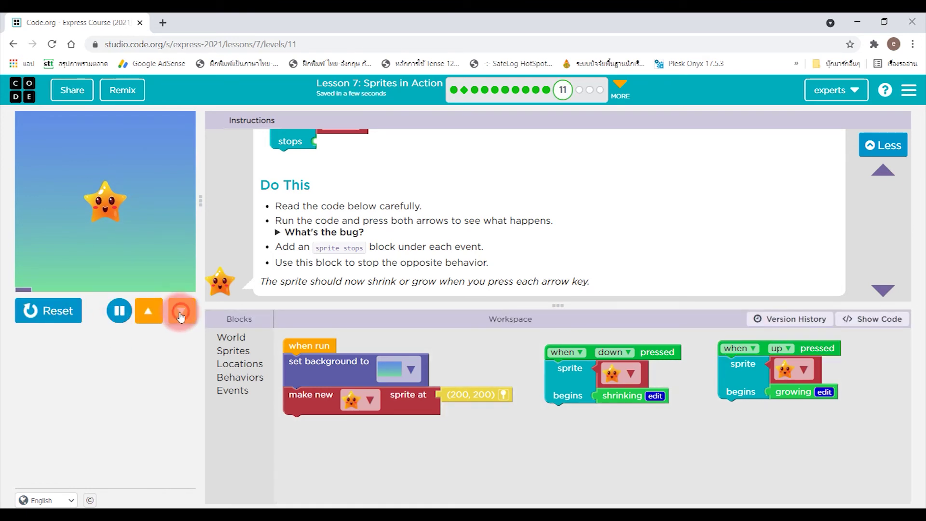
click(151, 309)
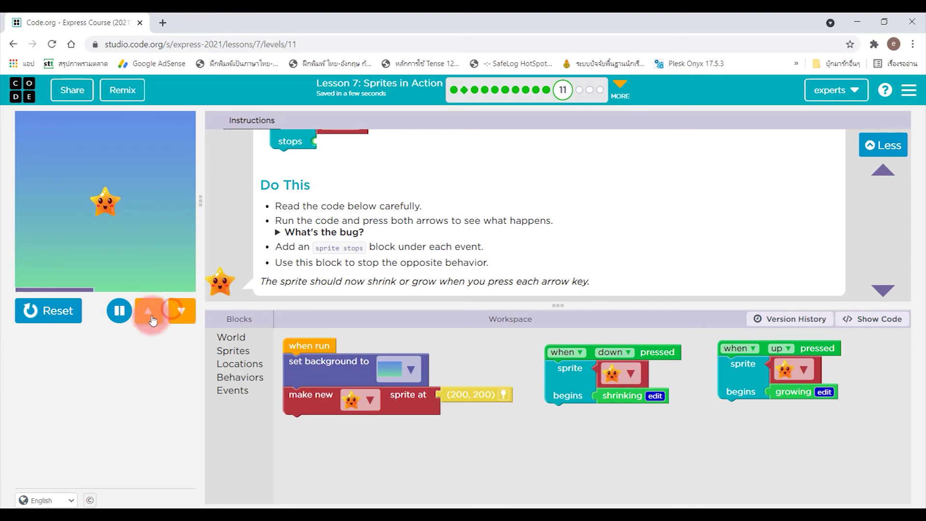
click(53, 315)
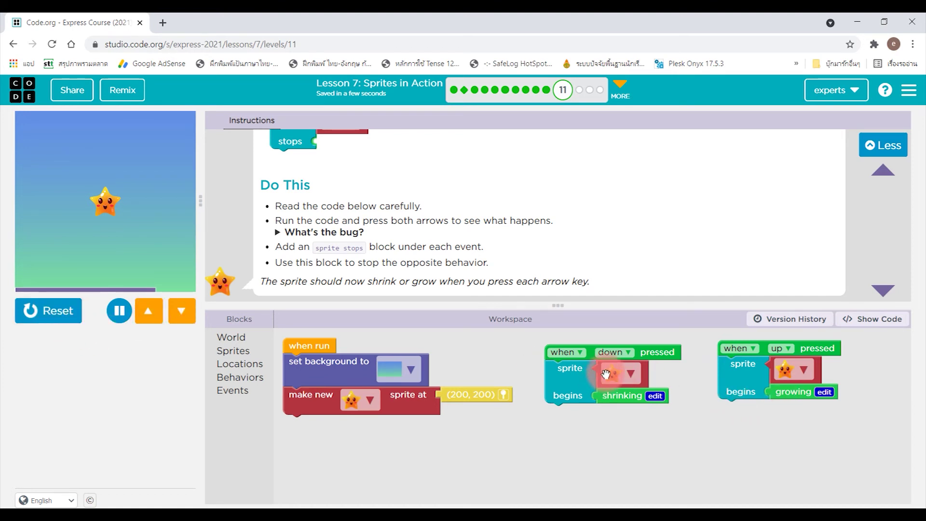
drag(779, 386, 782, 389)
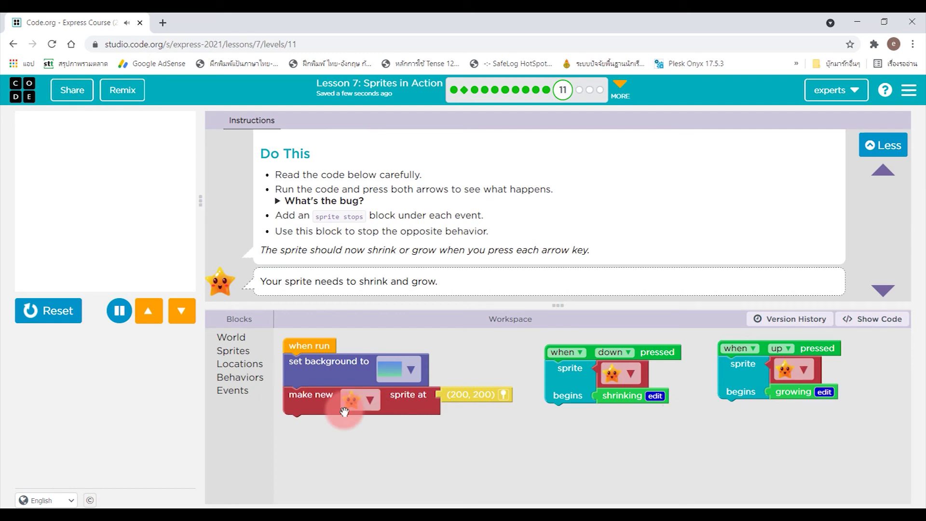
Add a 'sprite stops shrinking' block under 'when up pressed', ahead of growing
click(245, 377)
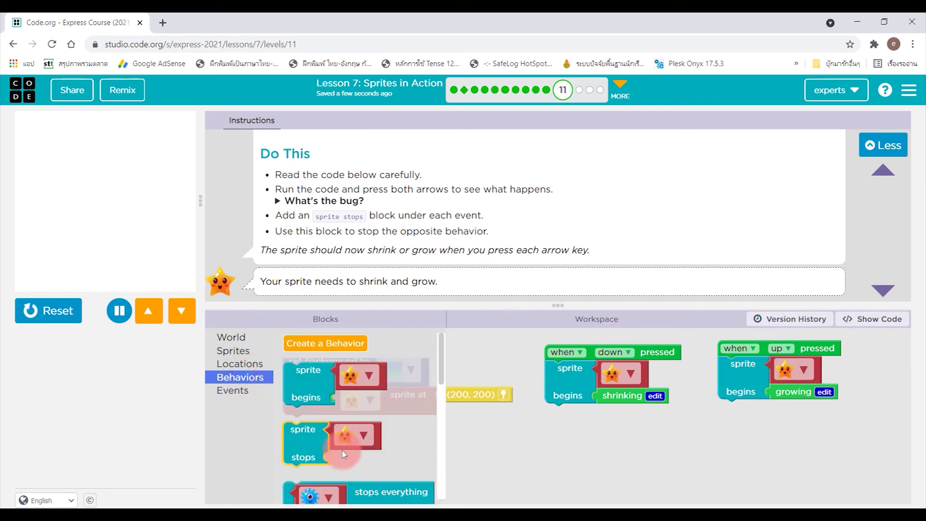
mouse_move(303, 447)
mouse_down()
mouse_move(655, 492)
mouse_move(567, 399)
mouse_move(733, 379)
mouse_up()
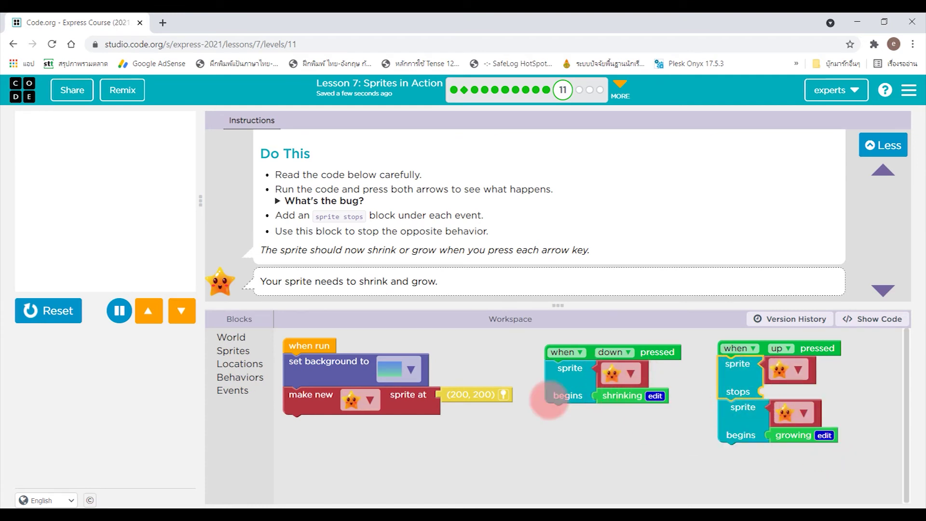
click(794, 363)
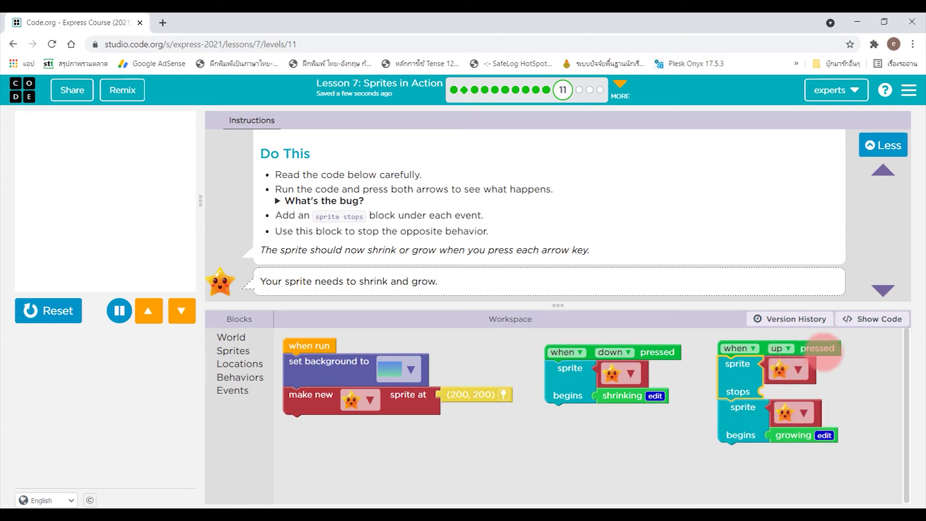
click(235, 385)
scroll(318, 424, down, 2)
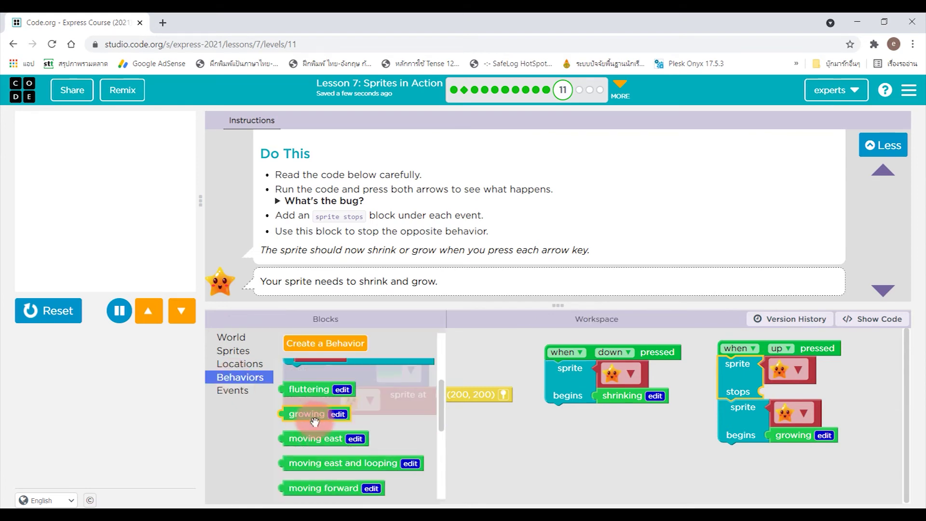
scroll(338, 454, down, 3)
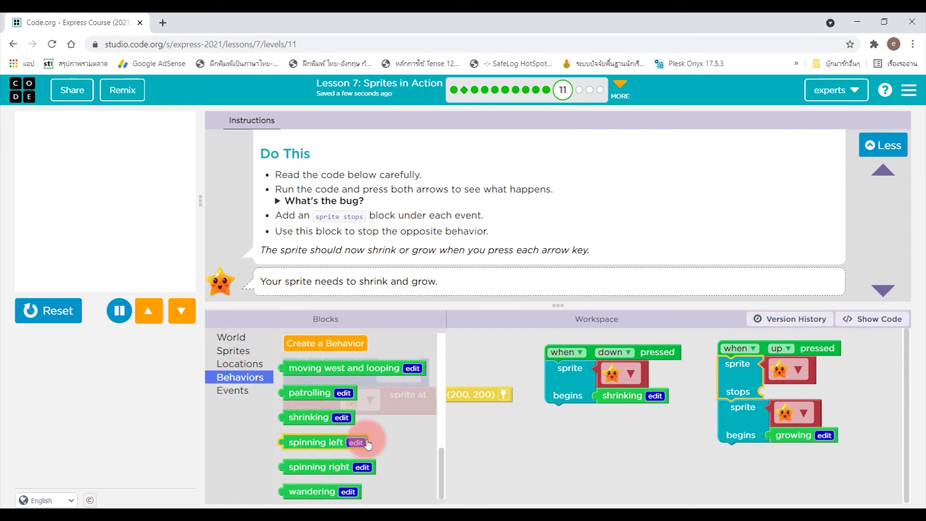
click(374, 468)
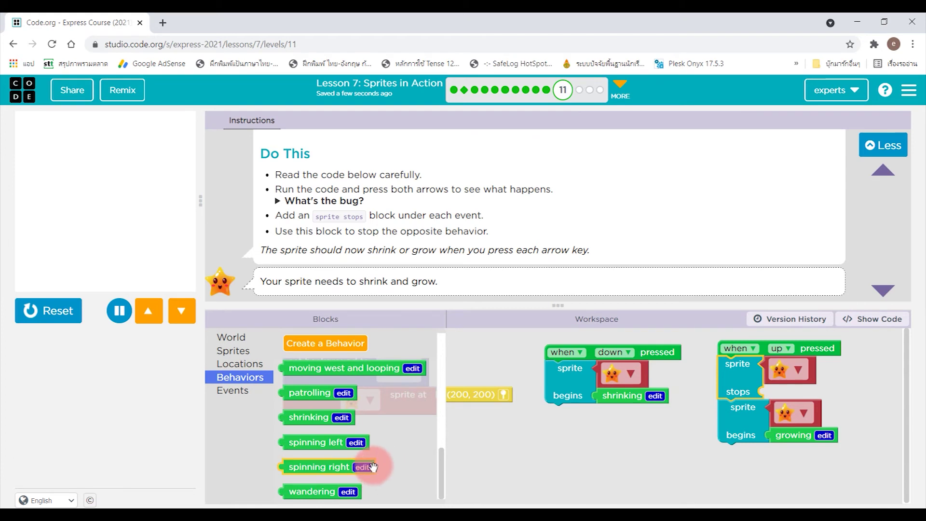
click(318, 444)
drag(314, 420, 794, 394)
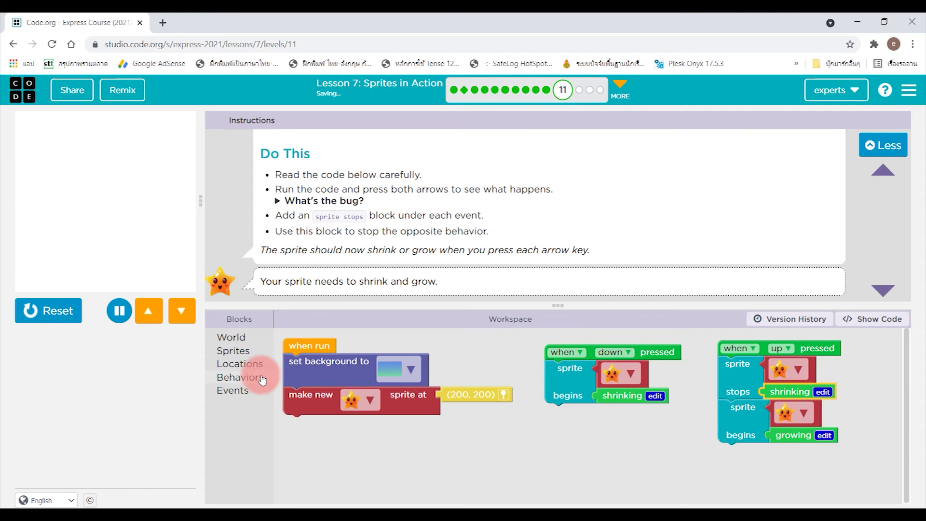
Add a 'sprite stops growing' block under 'when down pressed', ahead of shrinking
click(246, 378)
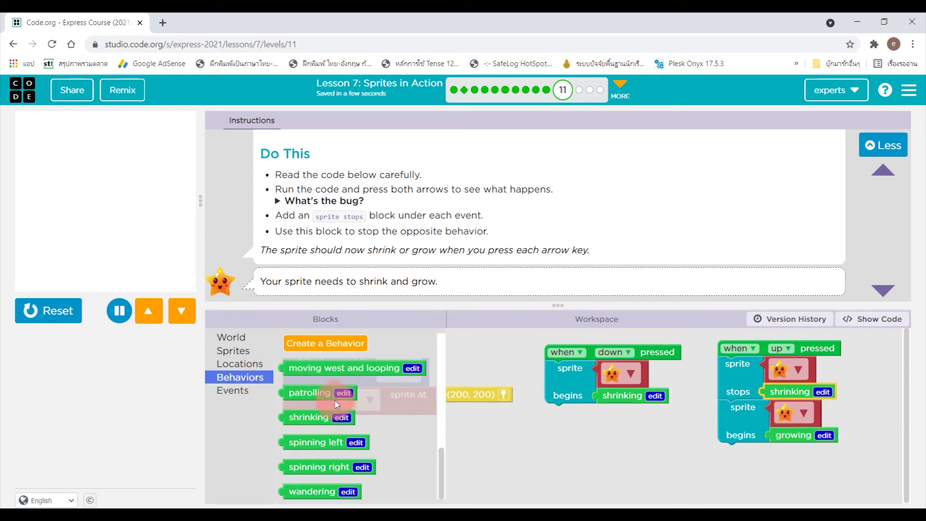
scroll(333, 393, up, 3)
scroll(347, 388, up, 3)
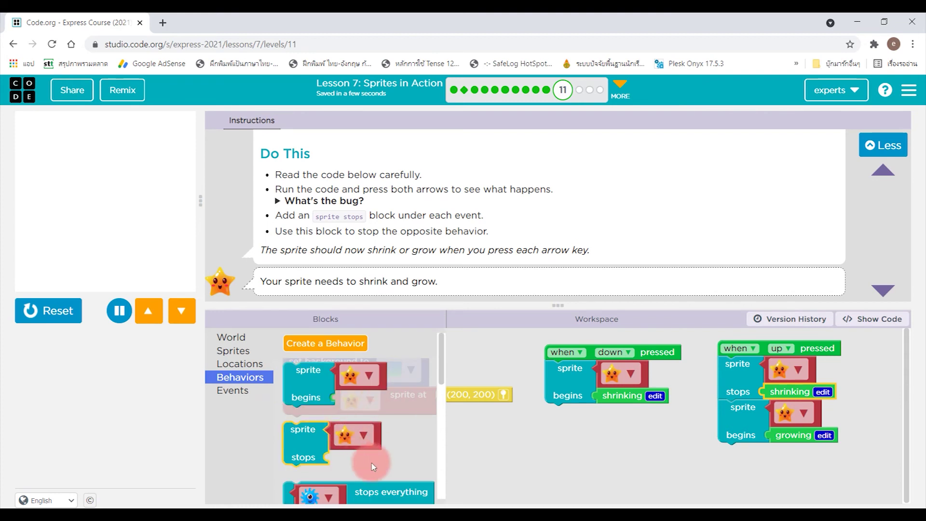
drag(305, 443, 569, 381)
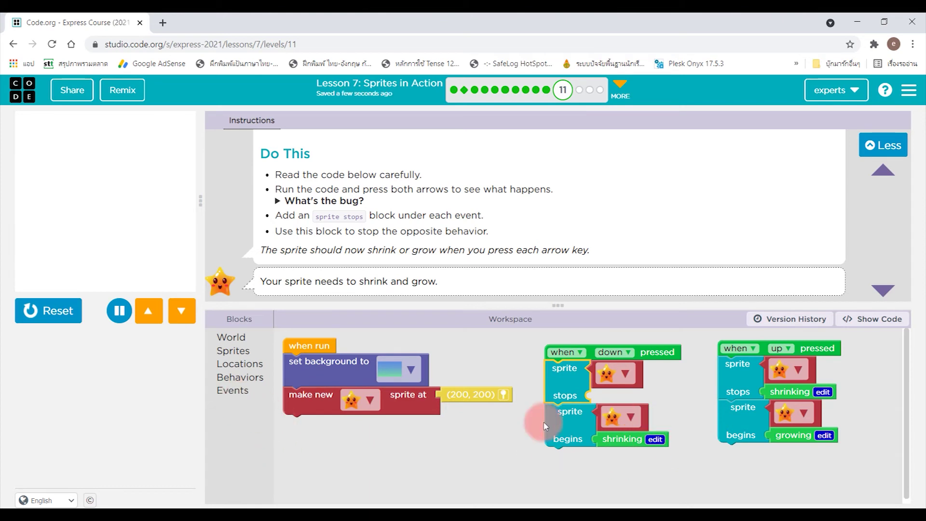
click(240, 377)
scroll(430, 428, down, 3)
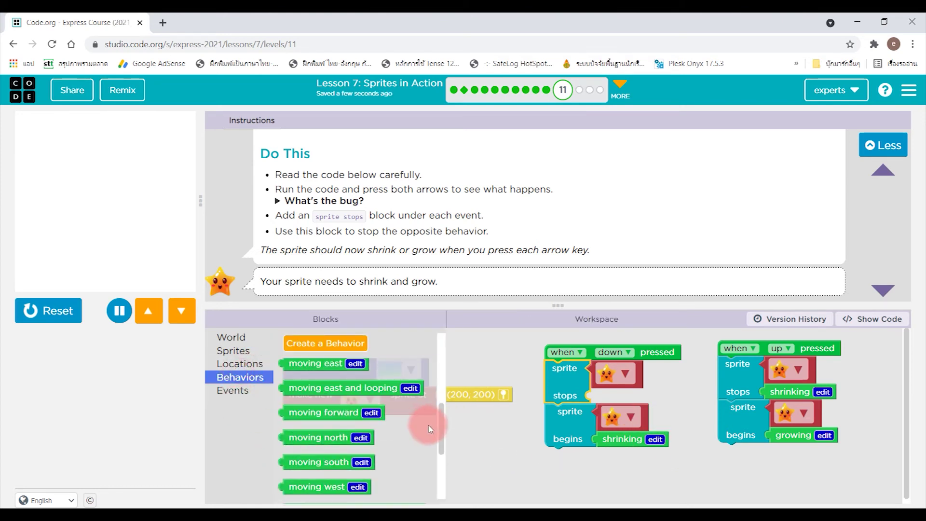
scroll(376, 459, down, 2)
scroll(362, 461, down, 2)
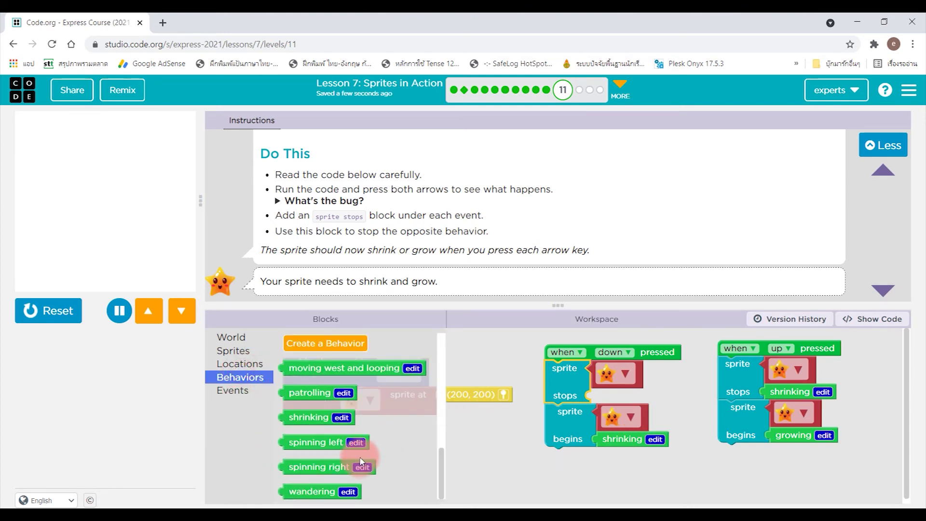
scroll(361, 461, up, 3)
scroll(359, 459, up, 3)
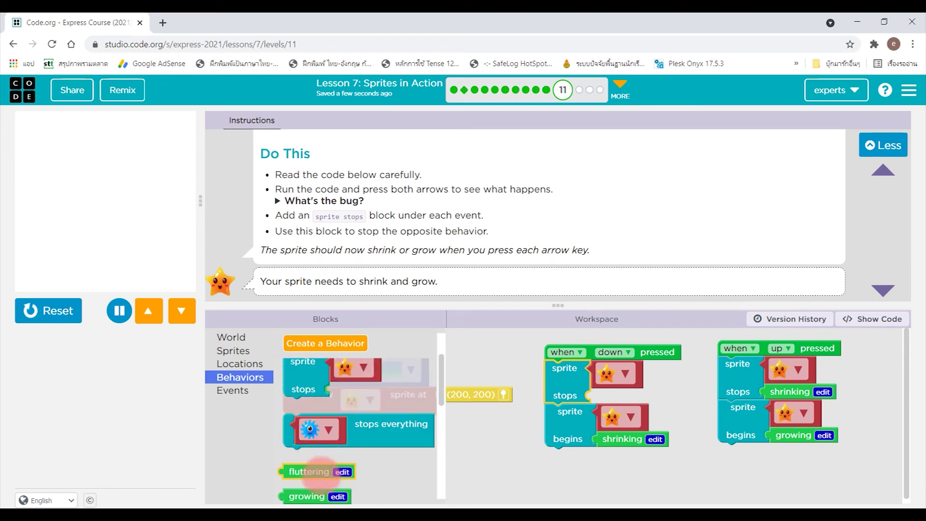
drag(312, 494, 625, 396)
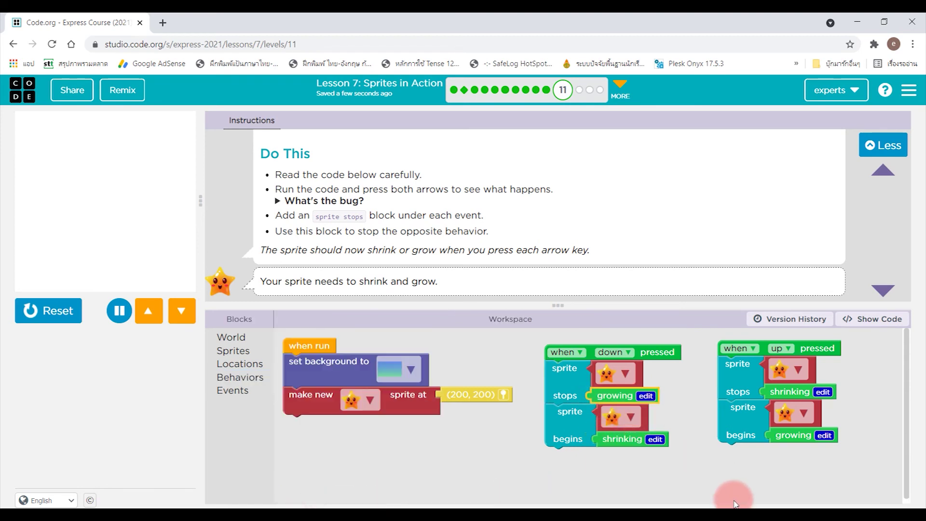
Reset and rerun the fixed star program, test the down arrow, and continue to level 12
click(404, 426)
click(52, 312)
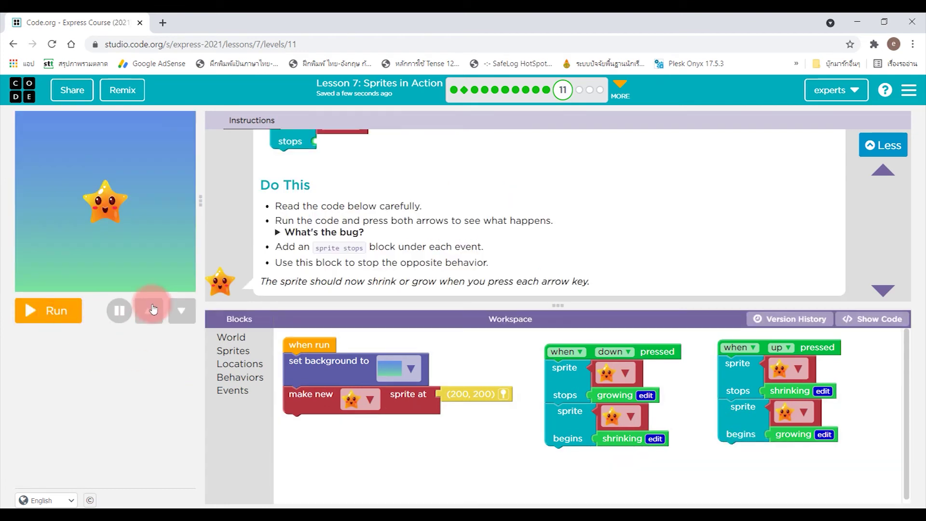
click(54, 316)
click(181, 313)
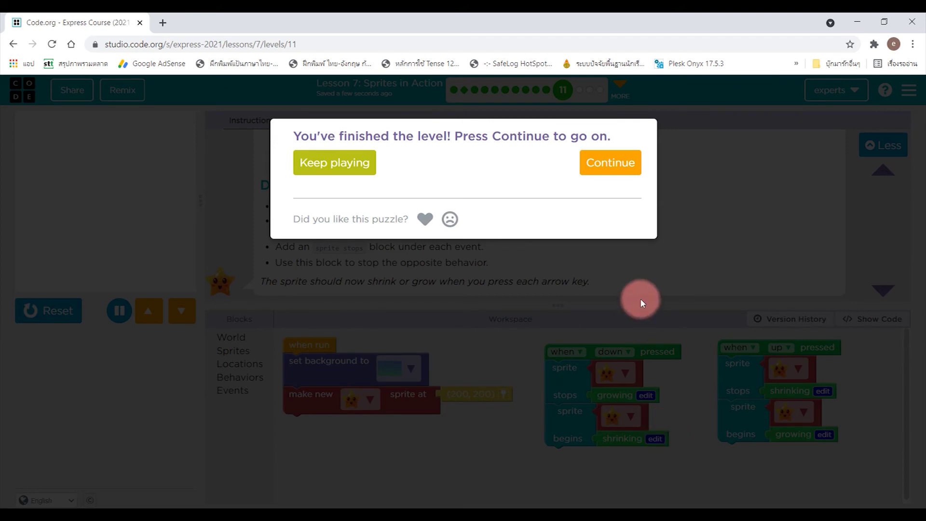
click(612, 164)
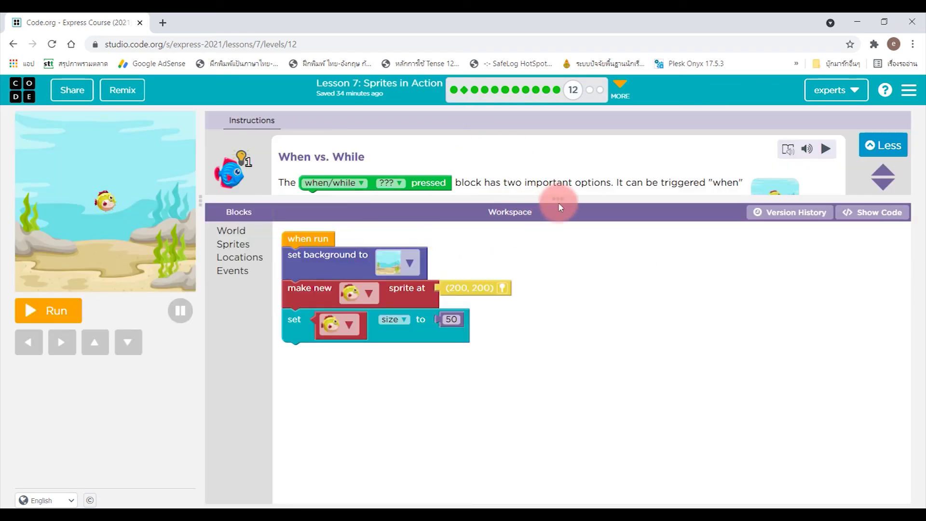
Enlarge the instructions panel and scroll from the When vs. While explanation to the Do This steps
drag(556, 202, 565, 244)
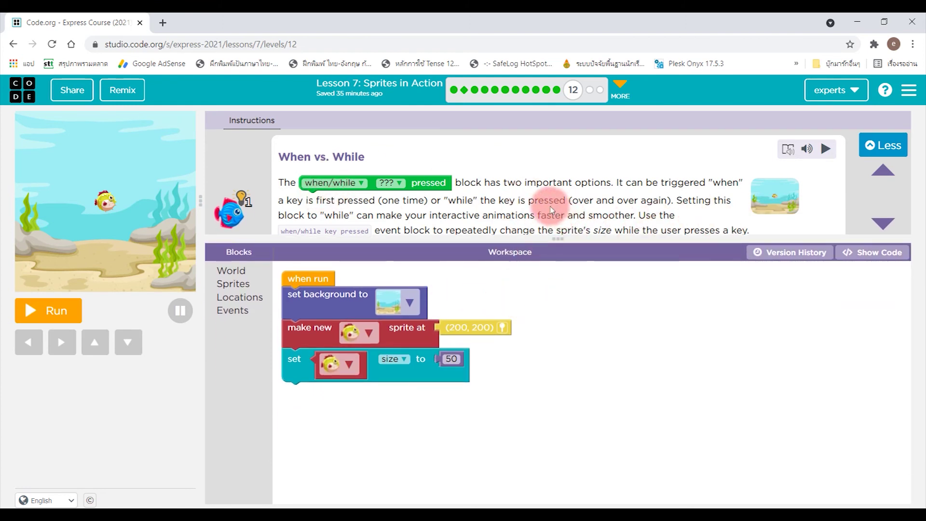
scroll(513, 207, down, 1)
scroll(512, 207, up, 1)
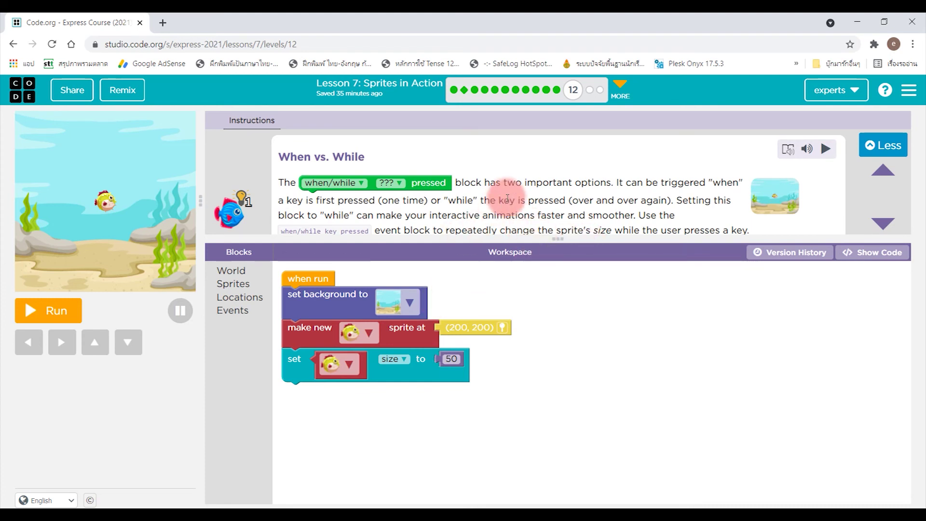
scroll(506, 198, down, 2)
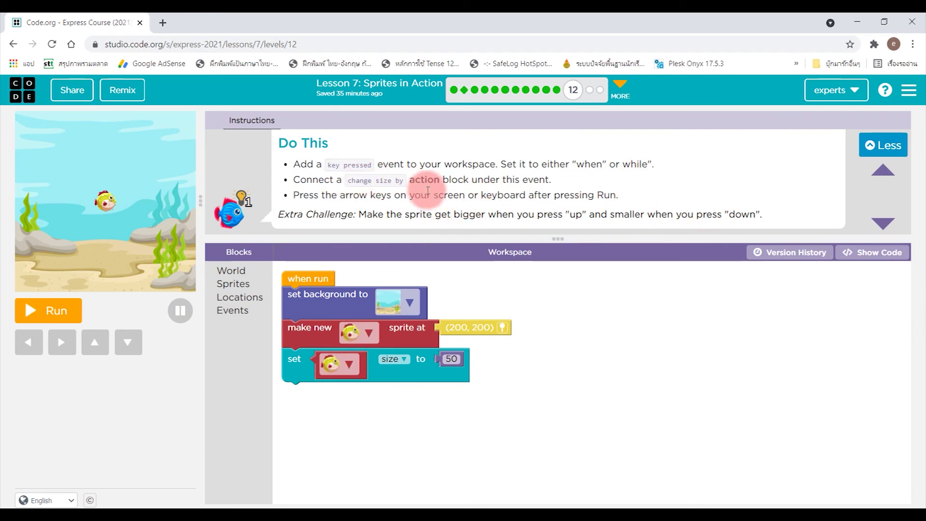
click(232, 310)
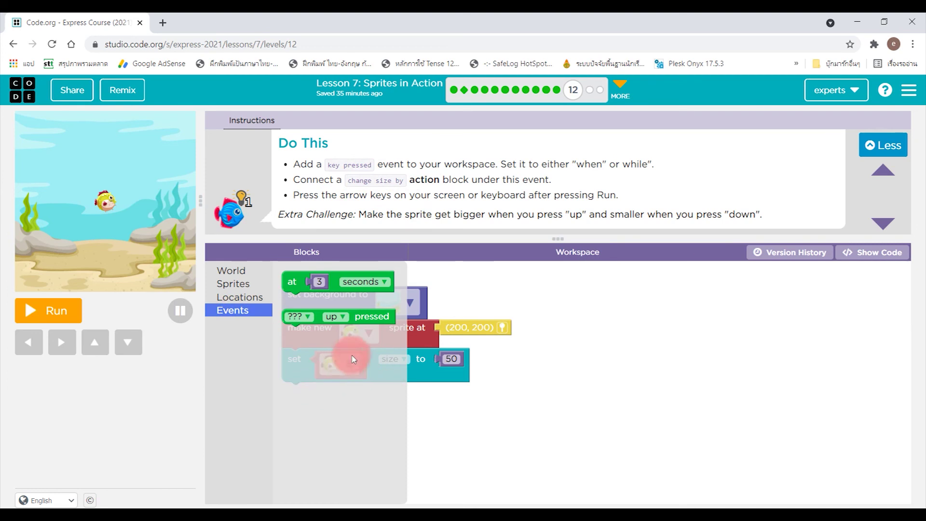
Add an up pressed event set to 'when' in the fish workspace, then return to level 11
drag(370, 320, 703, 290)
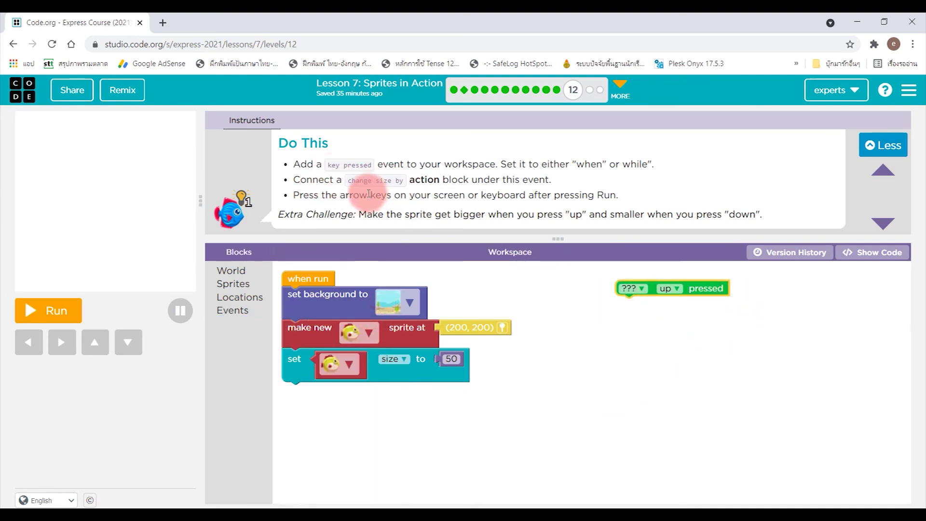
click(637, 288)
click(646, 304)
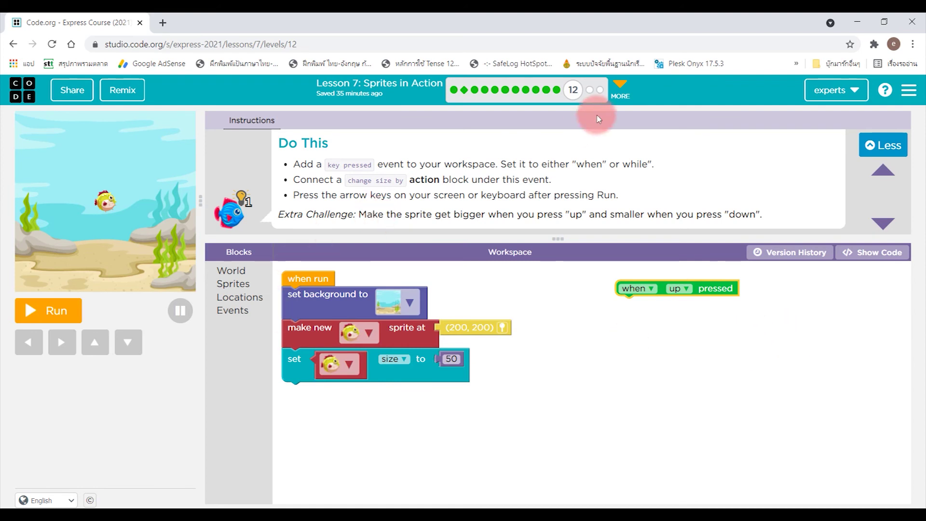
click(557, 90)
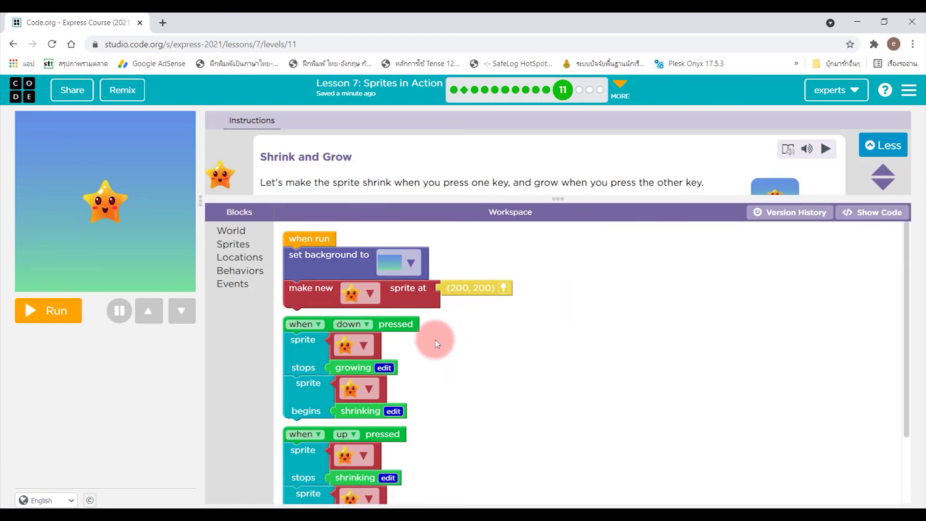
Check the down event's when/while options, leave it on 'when', and go to level 12
click(316, 331)
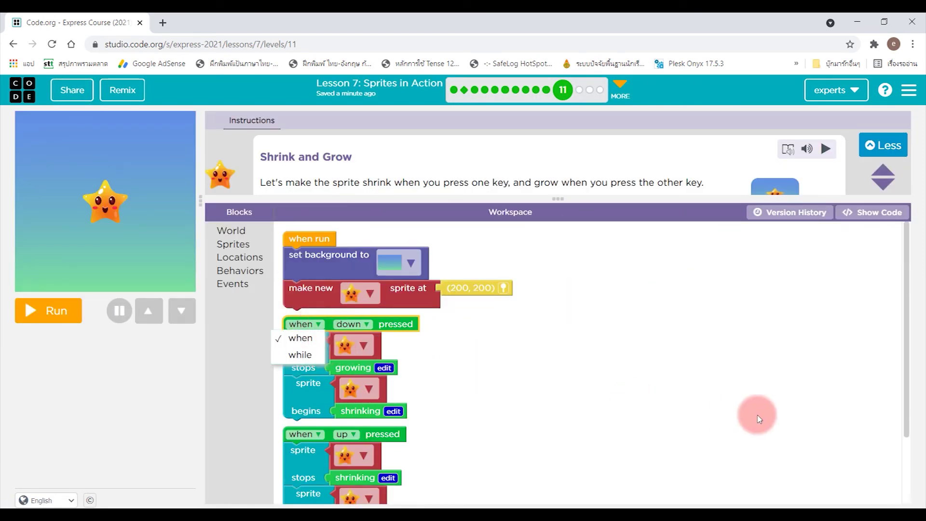
click(628, 362)
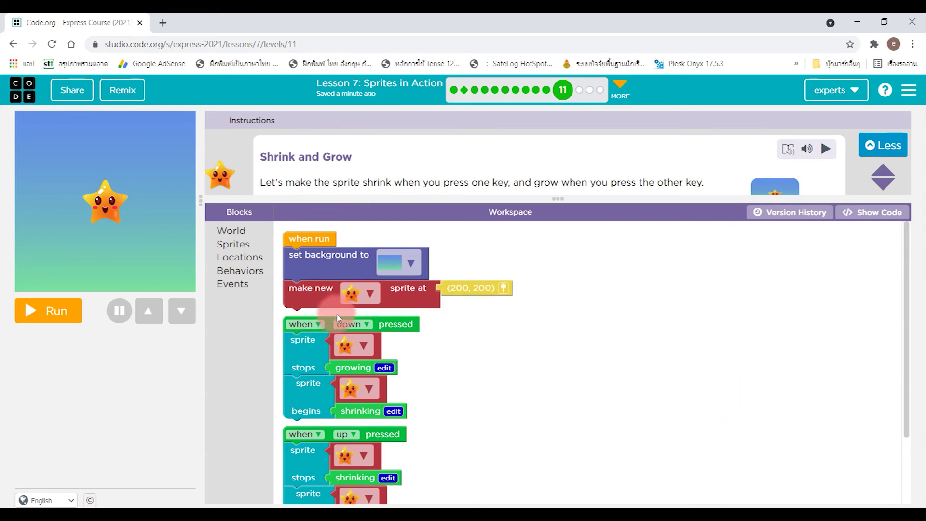
click(579, 90)
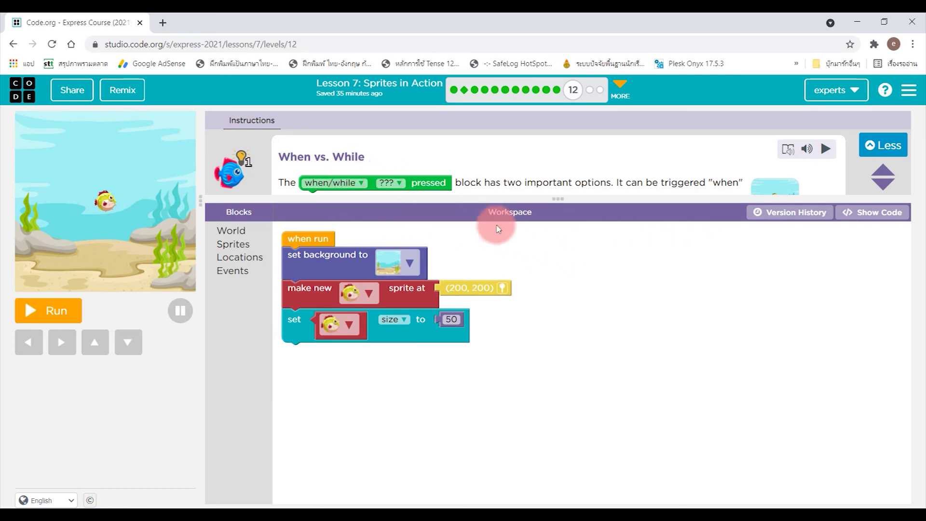
Drag out an up pressed event, set its trigger to 'when', and move it higher in the workspace
click(233, 272)
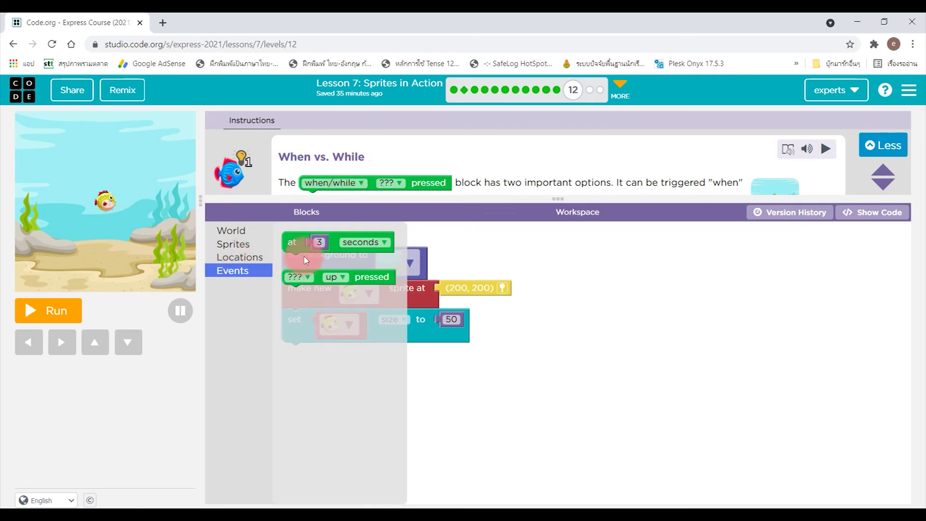
drag(294, 278, 674, 269)
click(666, 266)
click(680, 284)
click(107, 304)
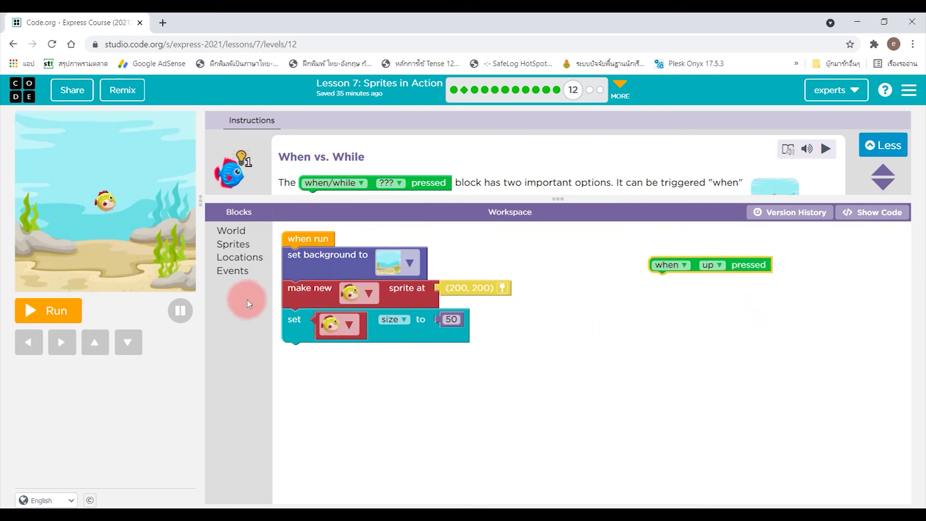
scroll(387, 176, down, 5)
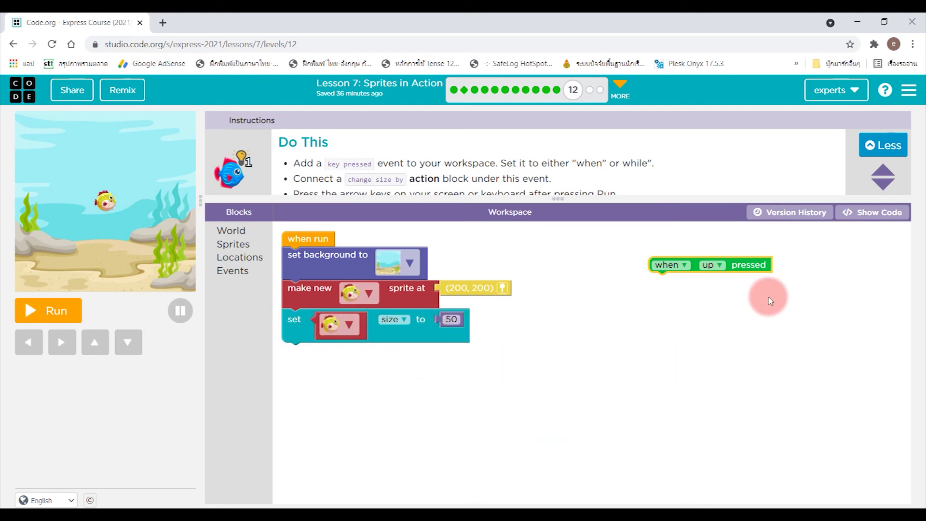
drag(694, 265, 658, 248)
click(672, 326)
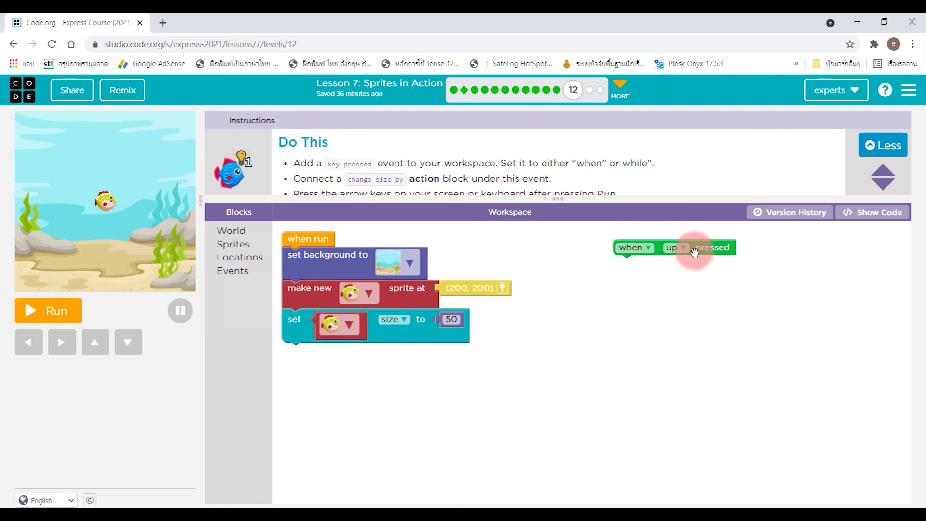
click(247, 259)
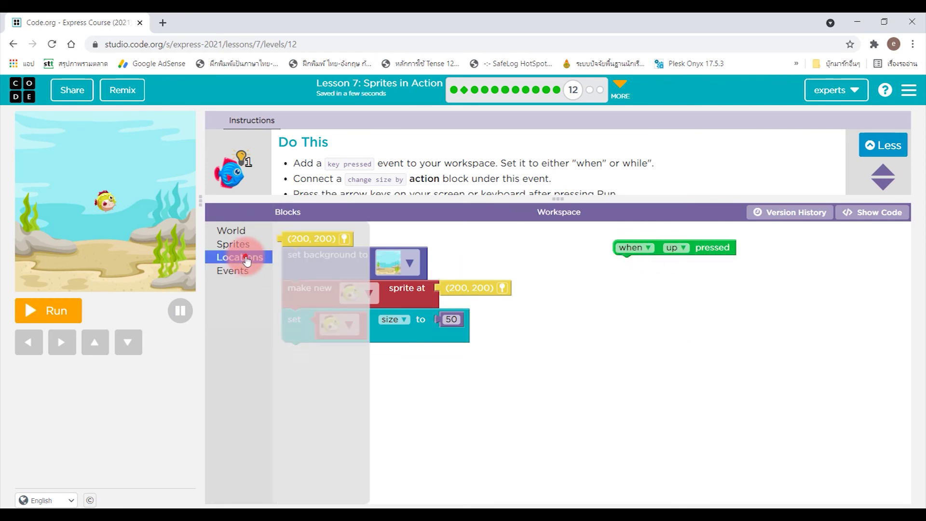
click(243, 273)
click(244, 258)
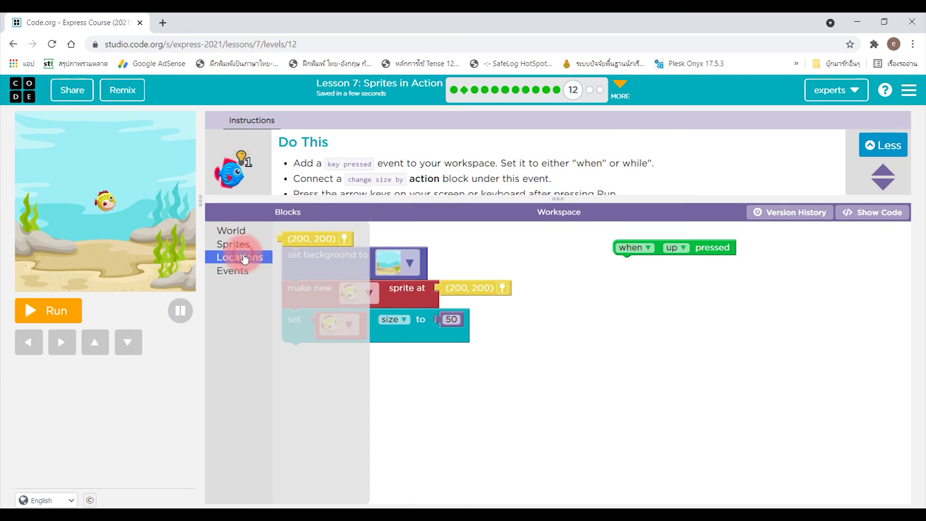
Attach a 'set size' block under 'when up pressed' and change its value from 50 to 100
click(238, 244)
click(243, 257)
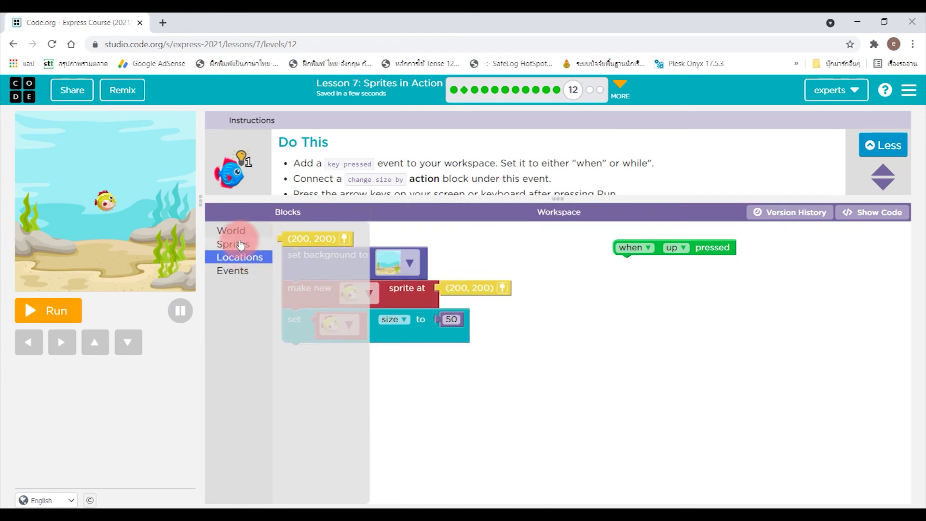
click(233, 244)
click(386, 338)
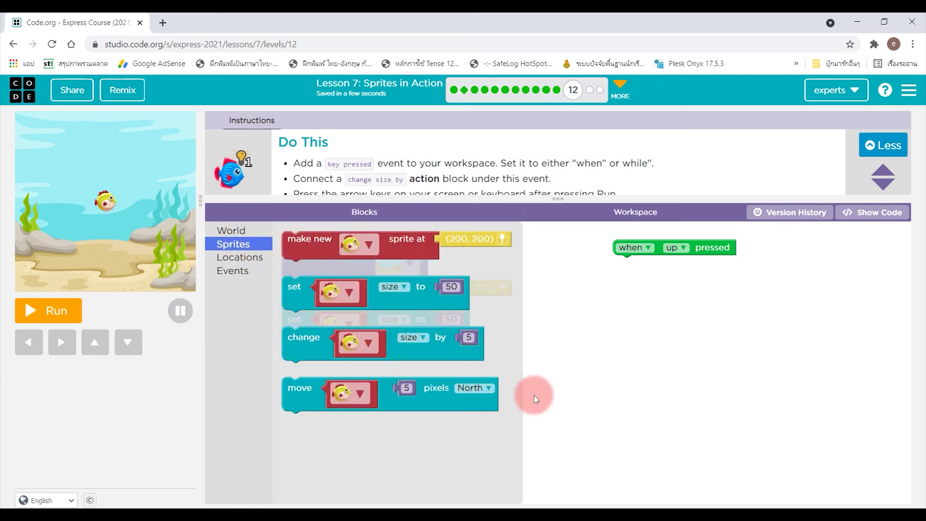
scroll(500, 171, down, 1)
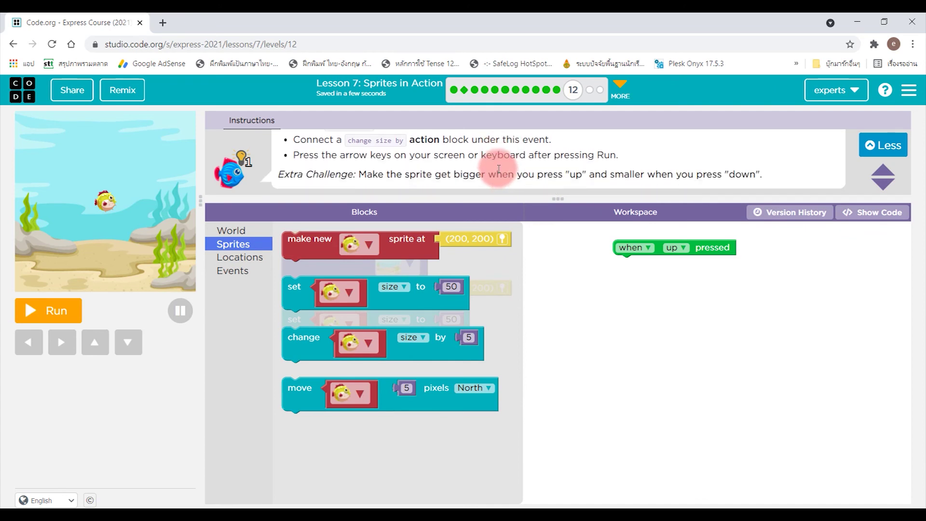
scroll(413, 157, up, 2)
scroll(390, 170, down, 2)
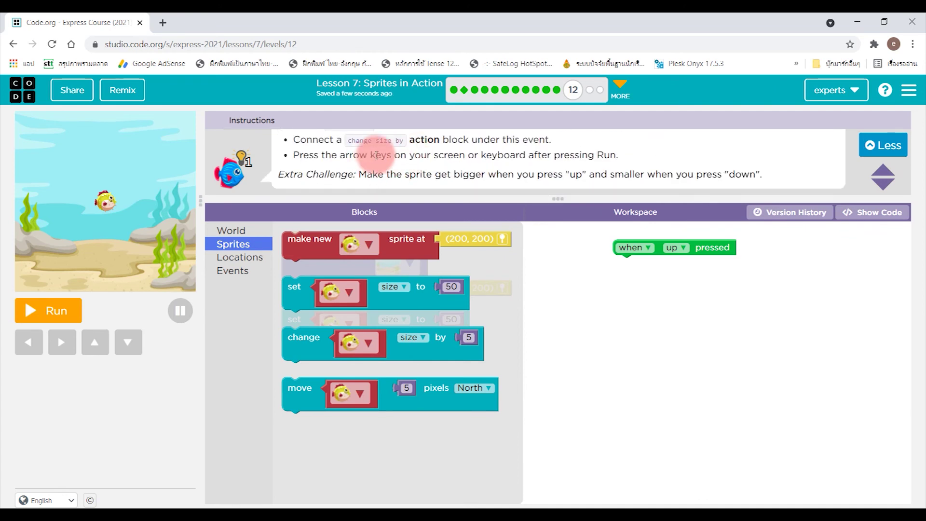
click(411, 305)
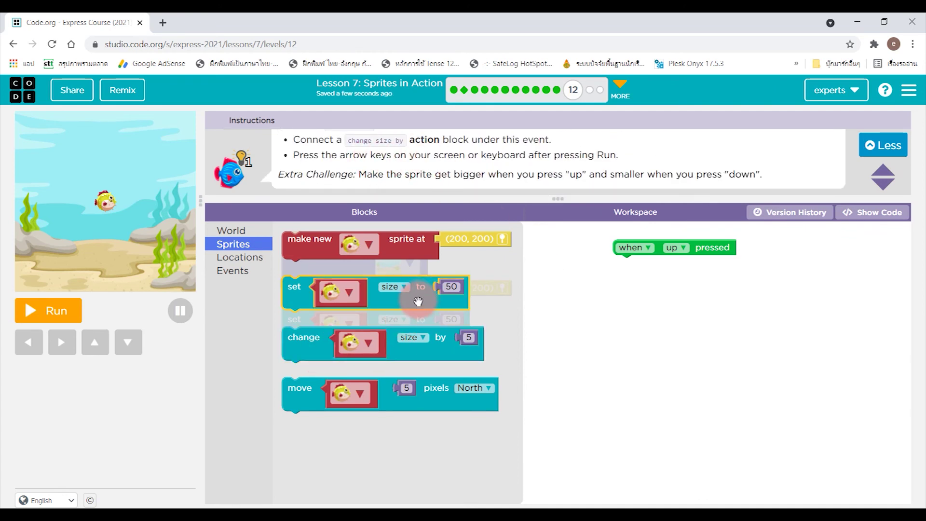
drag(418, 301, 753, 277)
click(448, 320)
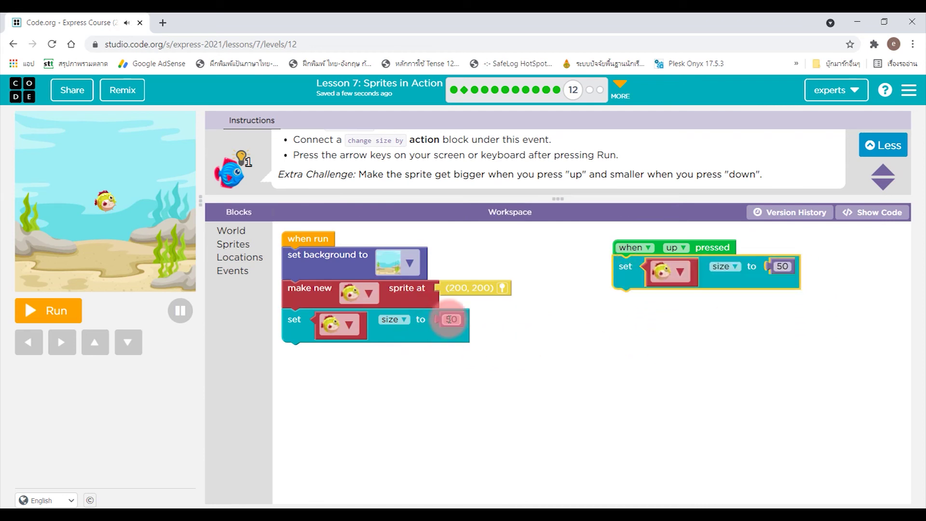
click(783, 267)
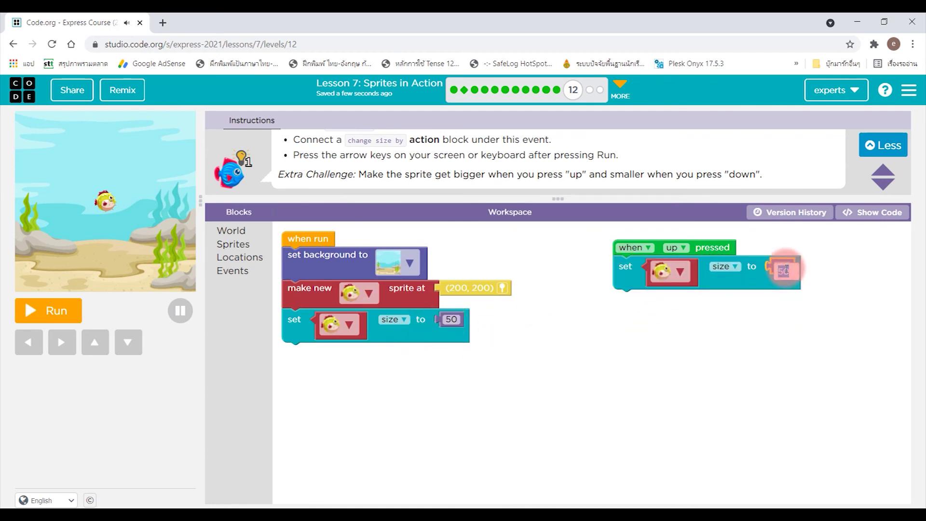
text(100)
click(763, 436)
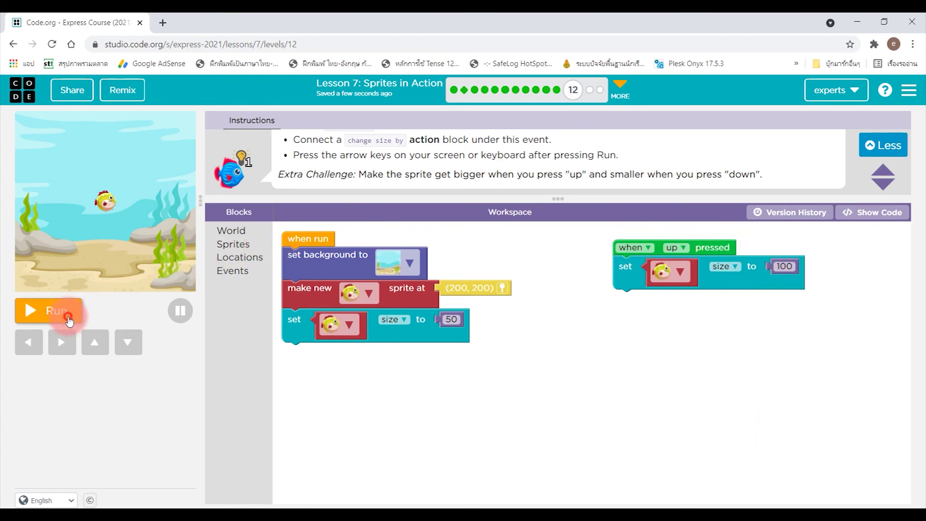
Run the fish program and press the up arrow button to watch the fish grow
click(53, 311)
click(68, 348)
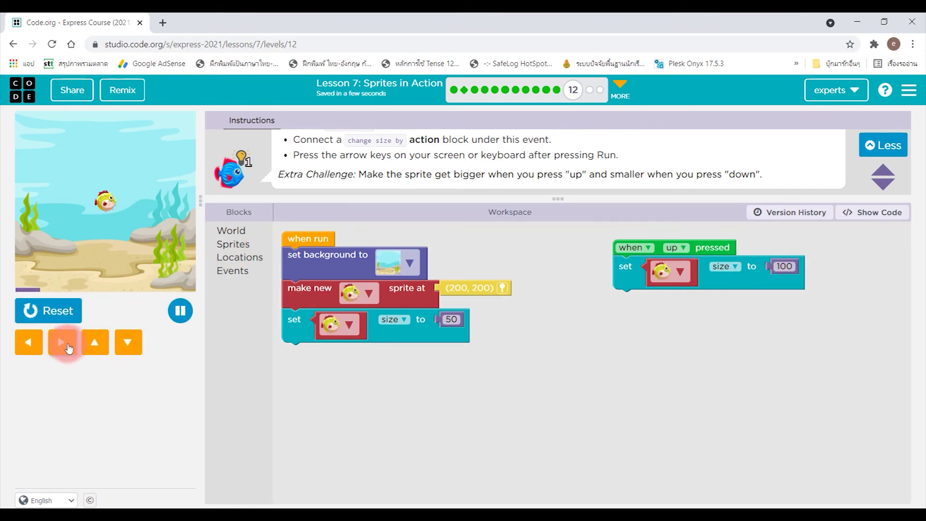
click(100, 347)
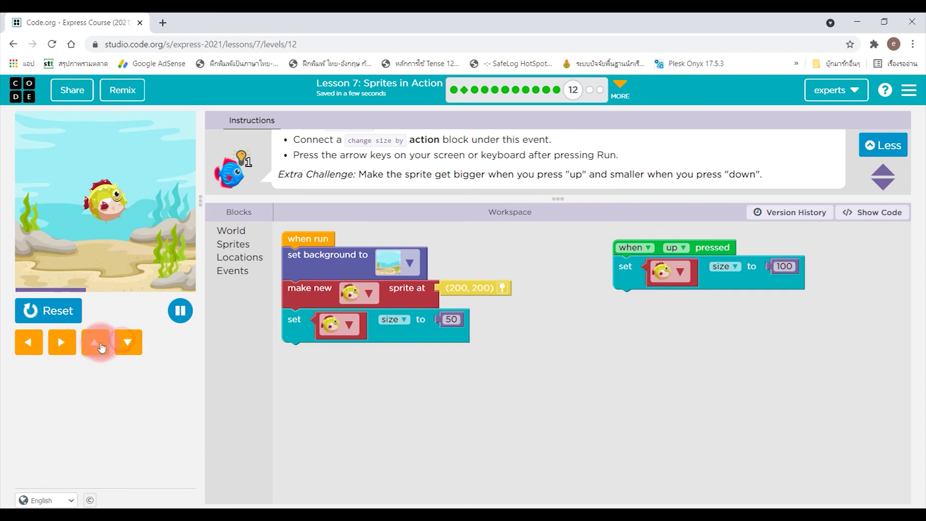
click(48, 311)
click(48, 311)
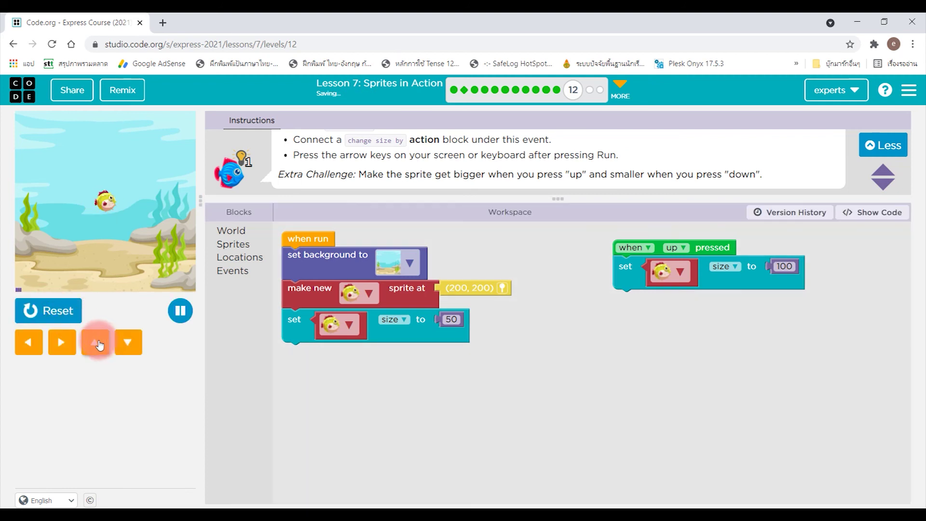
click(99, 344)
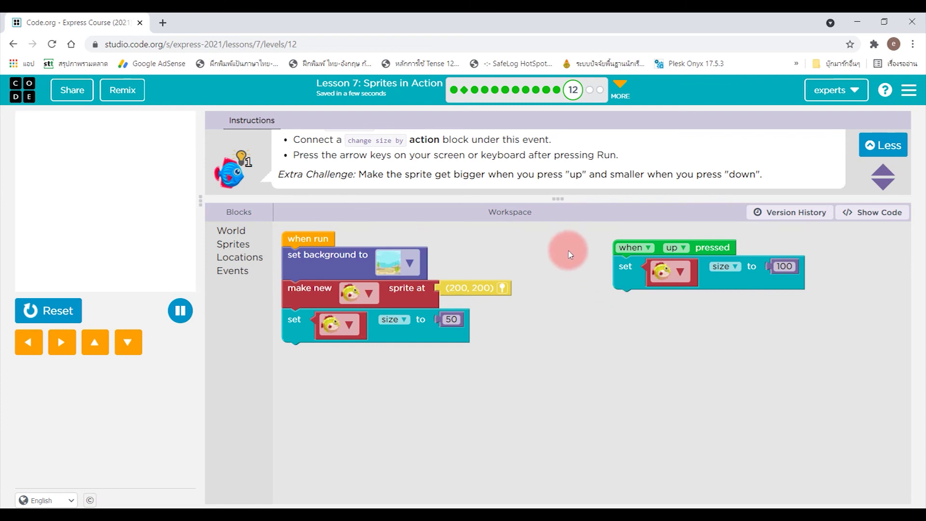
scroll(540, 192, down, 2)
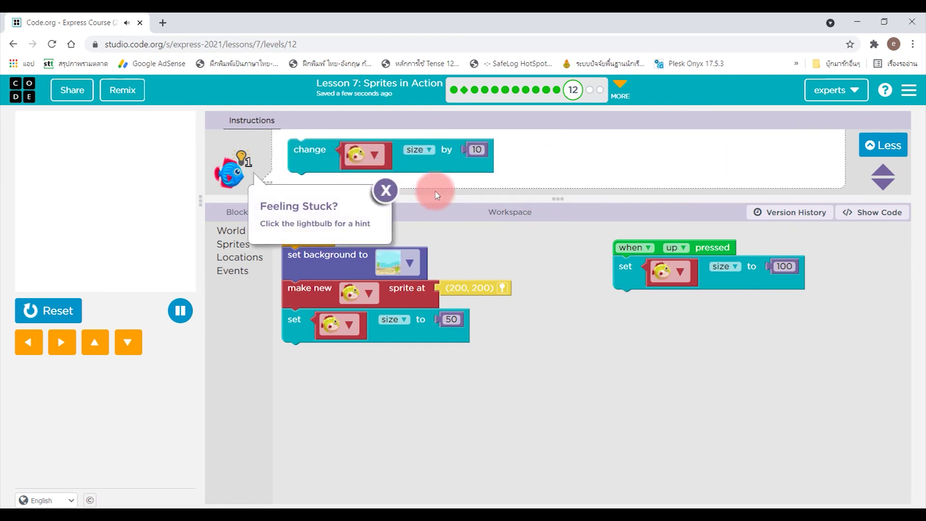
Dismiss the Feeling Stuck hint and change the up event's size value from 100 to 10
click(385, 190)
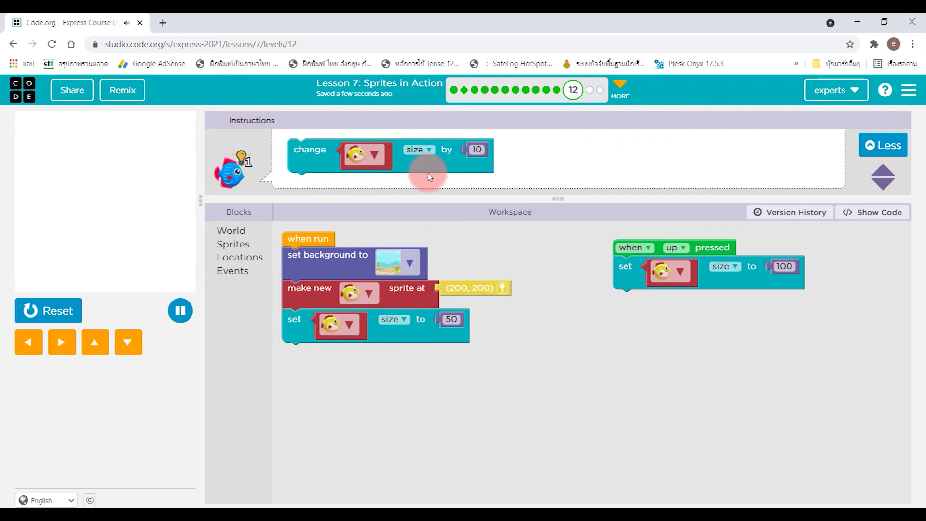
click(454, 172)
click(798, 247)
click(792, 264)
text(10)
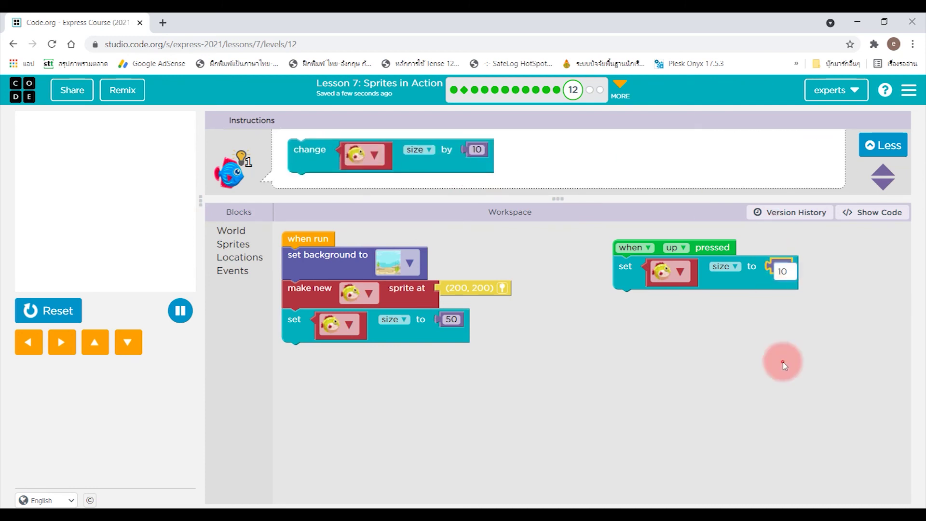
Reset and rerun with size 10, press an arrow button, then widen the instructions panel
click(52, 309)
click(53, 310)
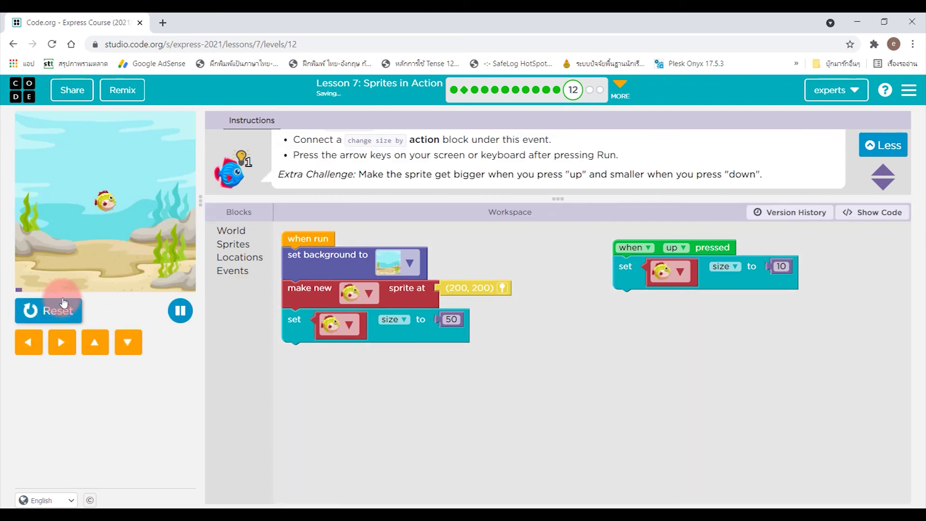
click(70, 346)
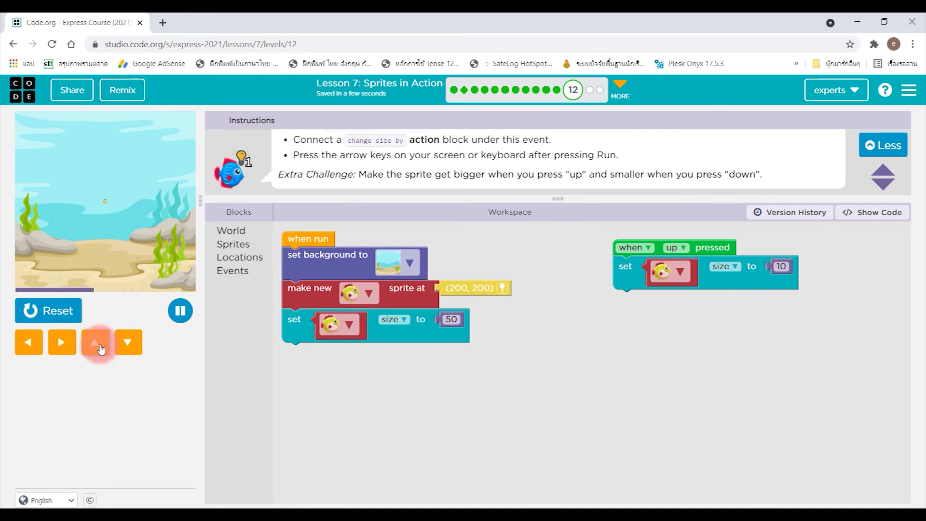
scroll(501, 152, up, 2)
scroll(502, 152, down, 1)
scroll(507, 151, down, 1)
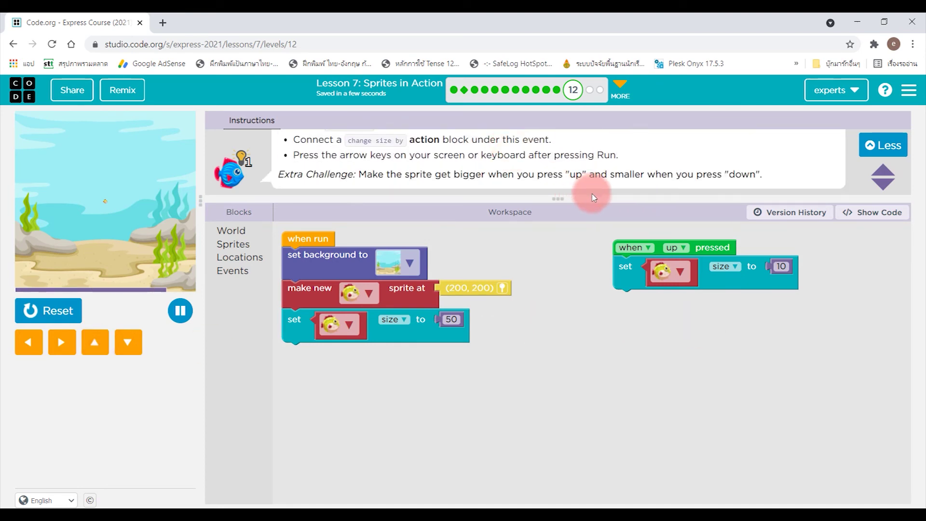
drag(592, 198, 590, 264)
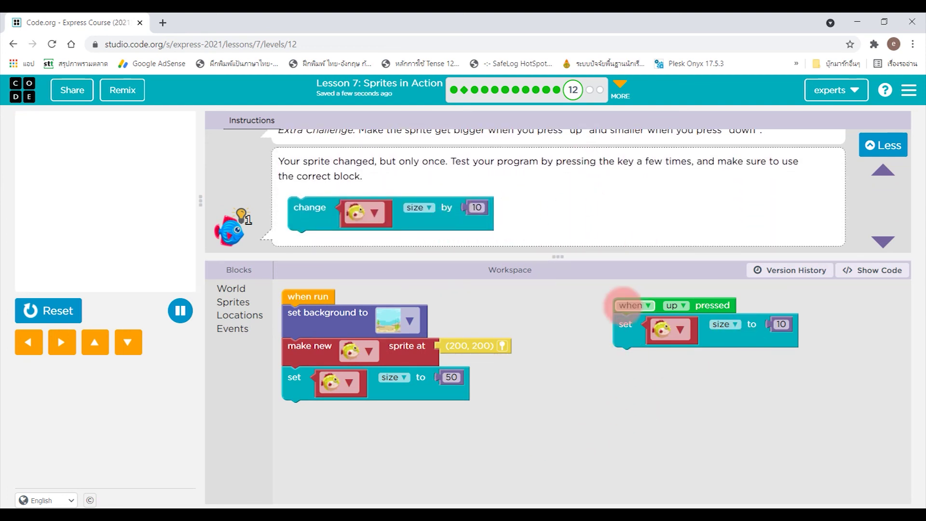
Replace the up-key event's 'set size to 10' block with a 'change size by 10' block
scroll(427, 189, up, 2)
scroll(427, 189, down, 1)
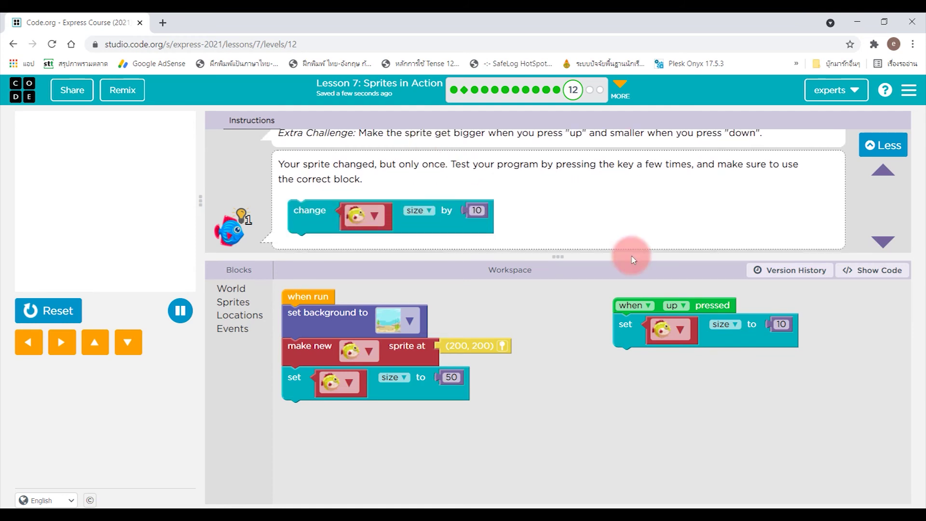
drag(635, 338, 620, 371)
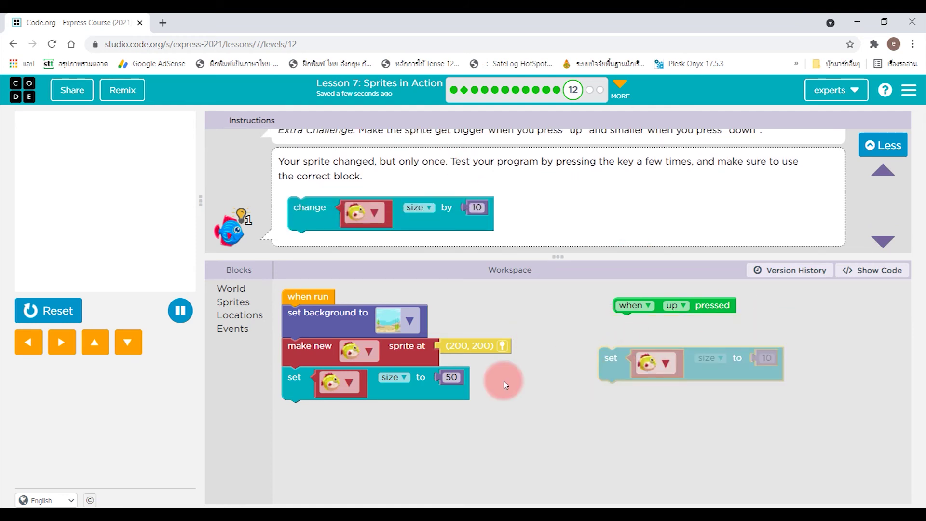
click(240, 315)
click(244, 332)
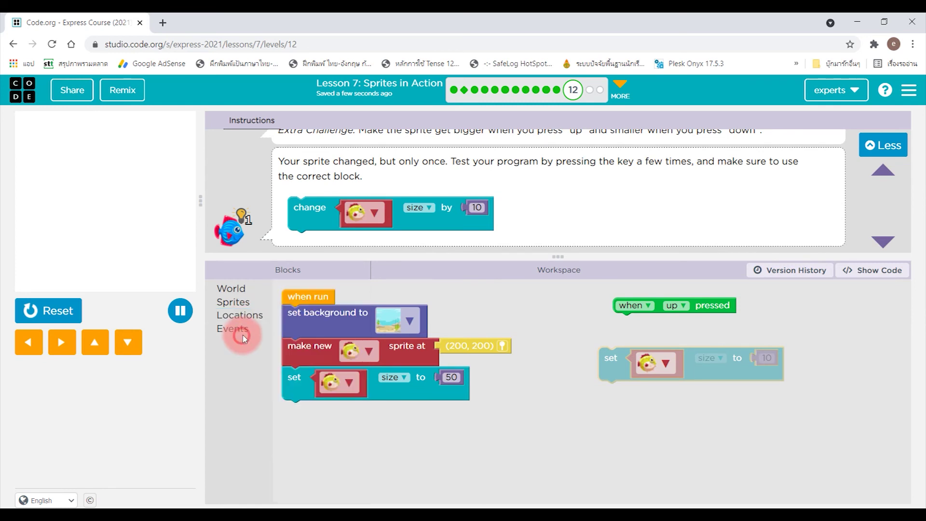
click(236, 302)
drag(316, 394, 645, 331)
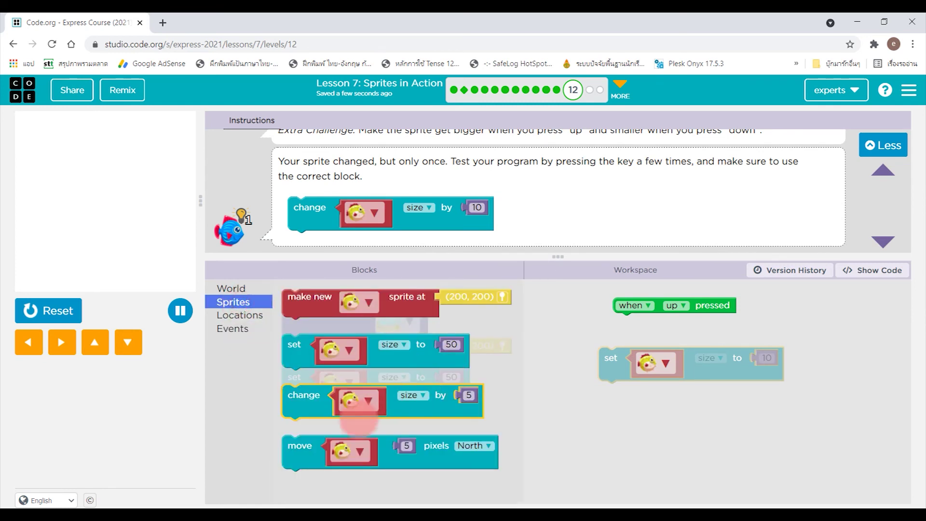
drag(605, 366, 193, 415)
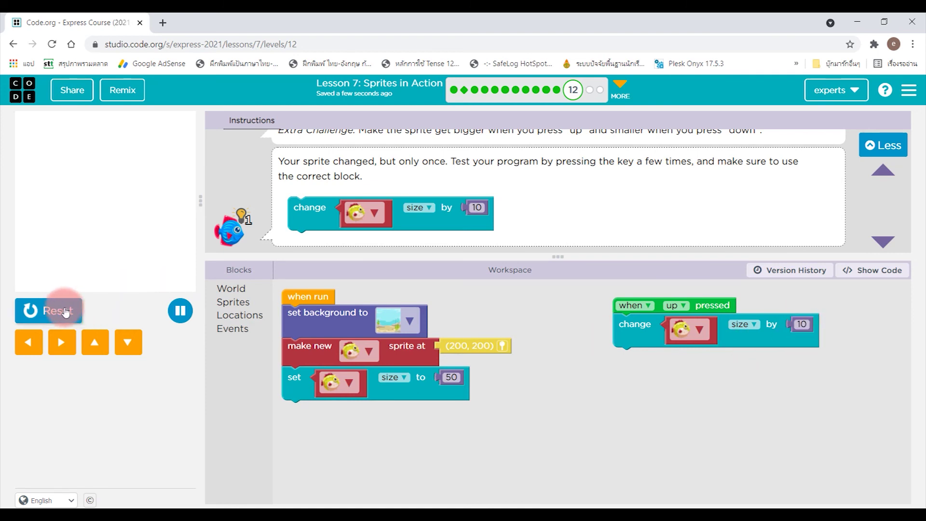
Run the fish program, press up twice, and dismiss the success message to keep editing
click(57, 310)
click(60, 314)
click(97, 344)
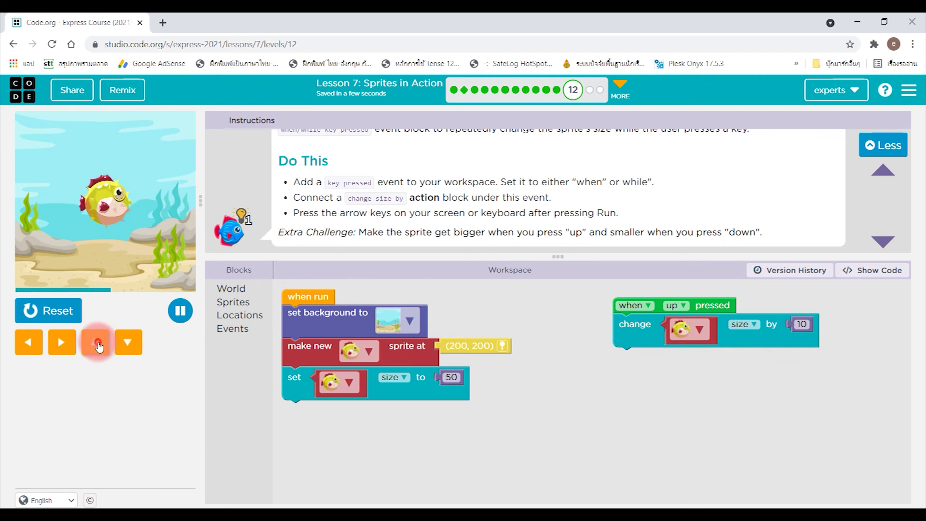
click(97, 343)
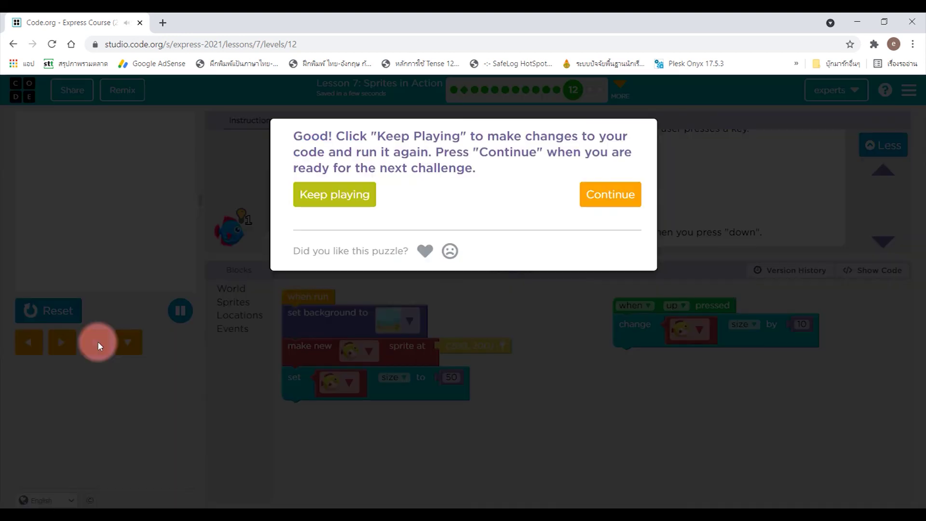
click(327, 191)
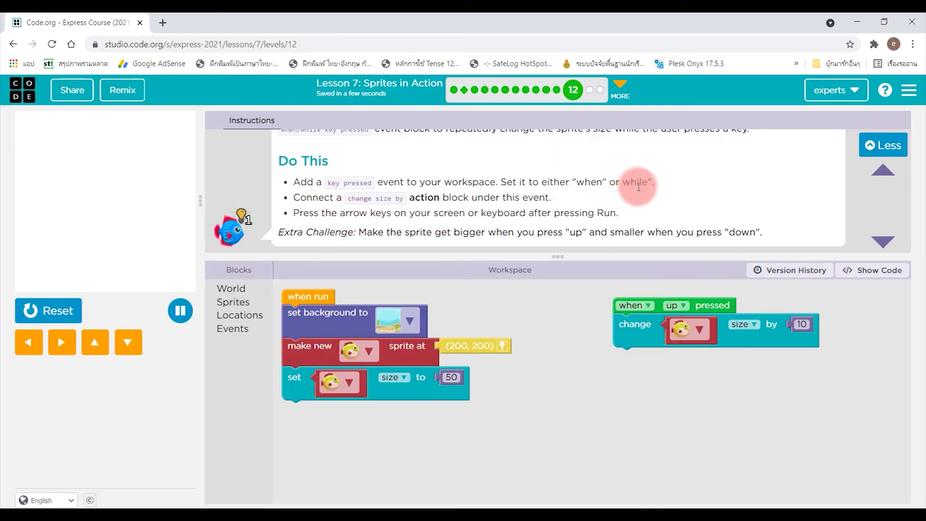
Switch the up event from 'when' to 'while' and hold up to keep the fish growing
click(650, 306)
click(630, 336)
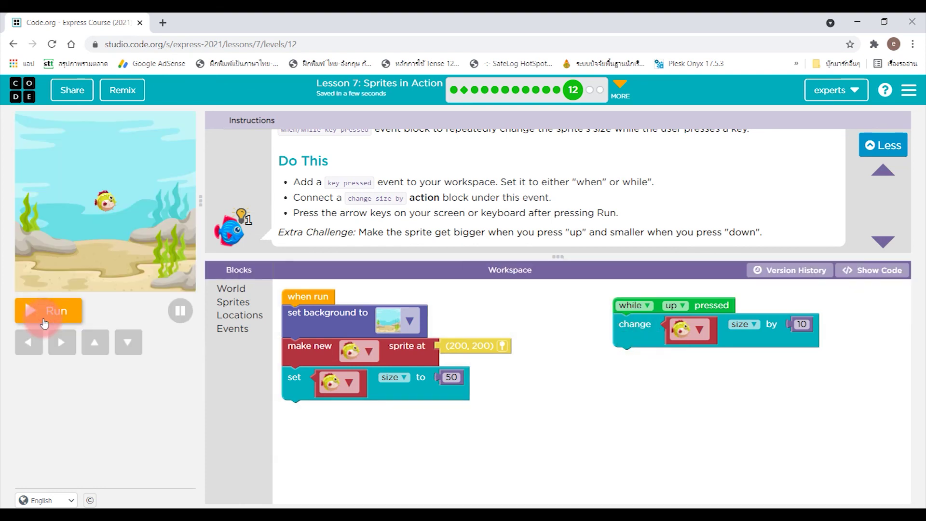
click(122, 343)
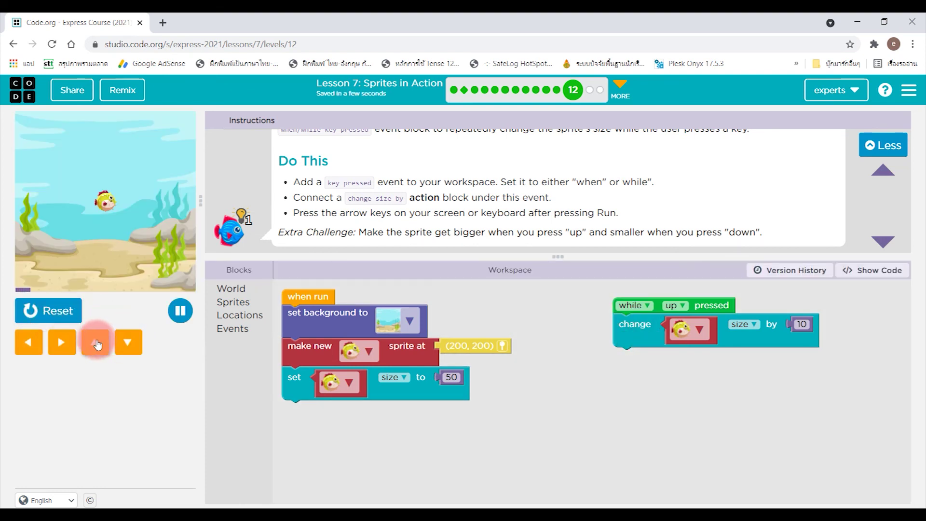
drag(97, 343, 115, 347)
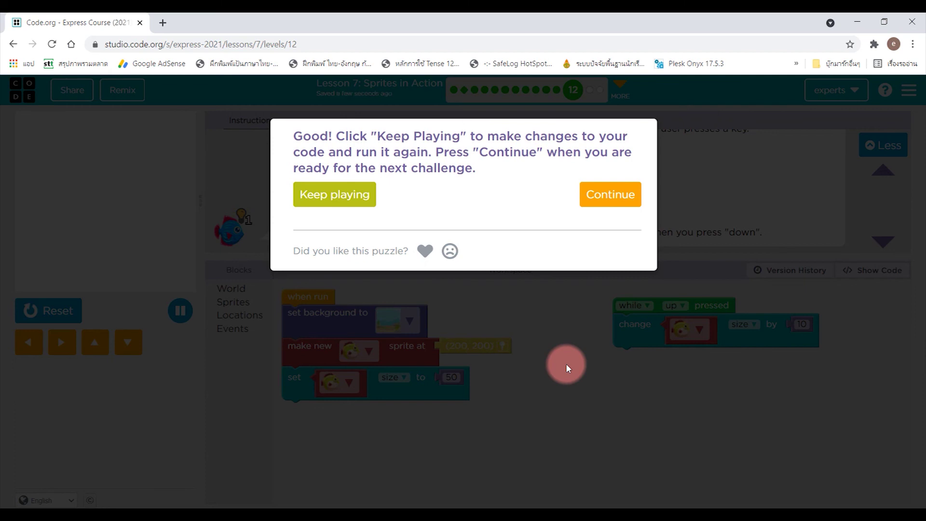
Continue to level 13 and read the instructions for the penguin's 5-pixel arrow-key movement
click(622, 199)
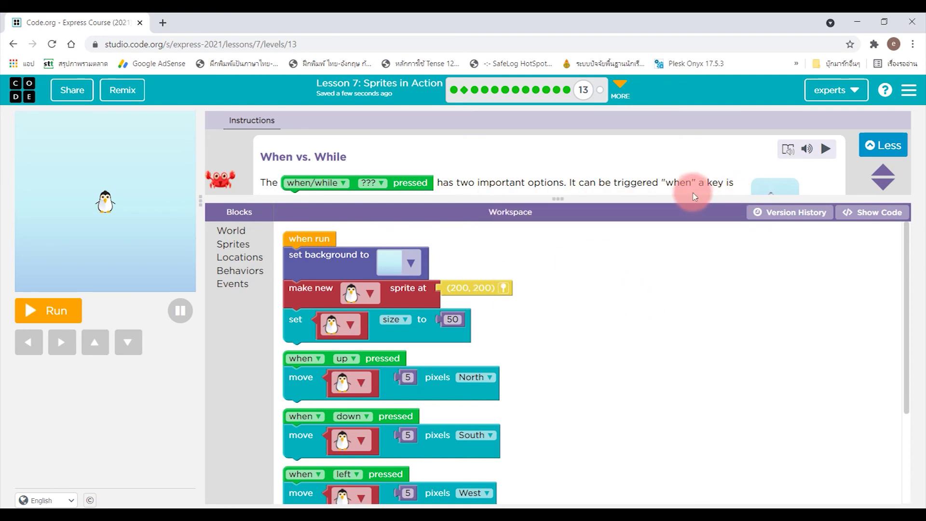
scroll(714, 183, down, 1)
scroll(743, 166, up, 1)
scroll(786, 178, down, 1)
scroll(789, 184, down, 1)
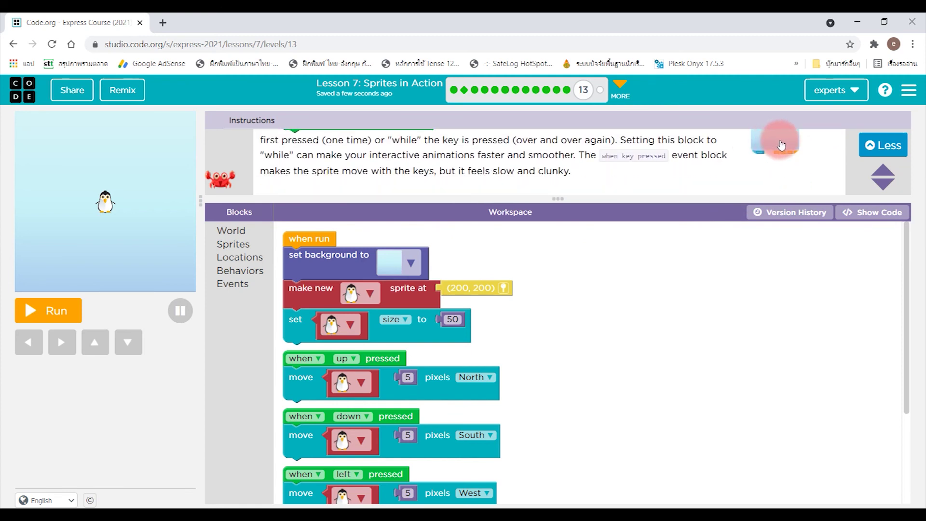
scroll(777, 142, up, 1)
scroll(801, 159, up, 1)
scroll(802, 162, down, 2)
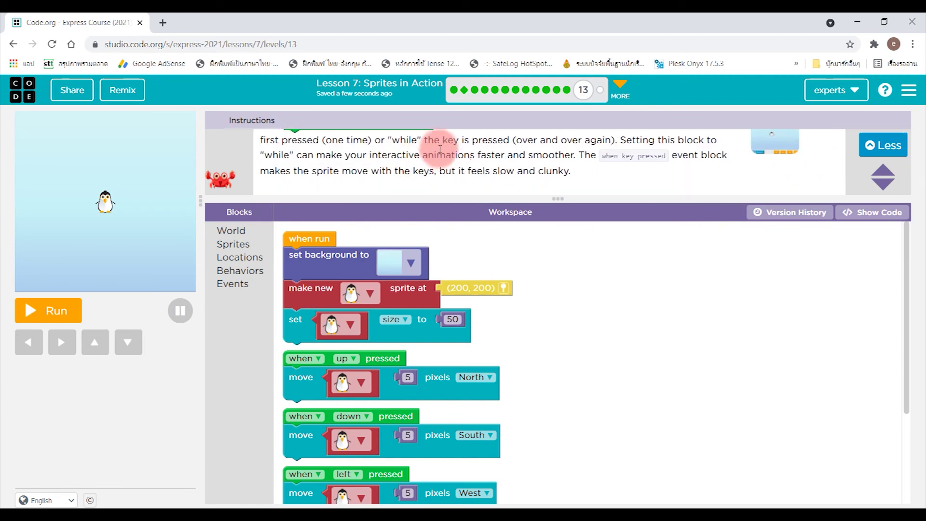
scroll(439, 150, down, 3)
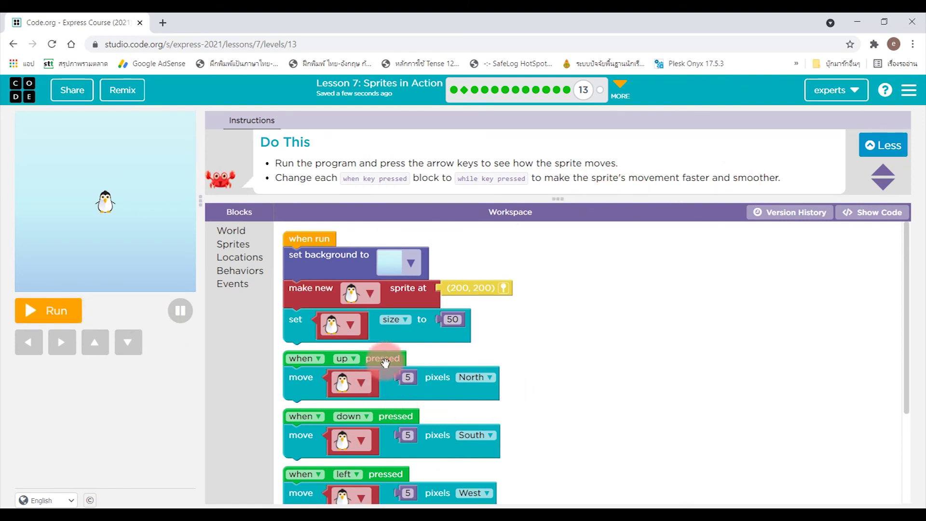
Arrange the up, down, left and right key events in a column on the workspace's right
drag(384, 362, 626, 255)
mouse_move(382, 418)
mouse_down()
mouse_move(705, 333)
mouse_move(609, 309)
mouse_up()
drag(396, 476, 624, 381)
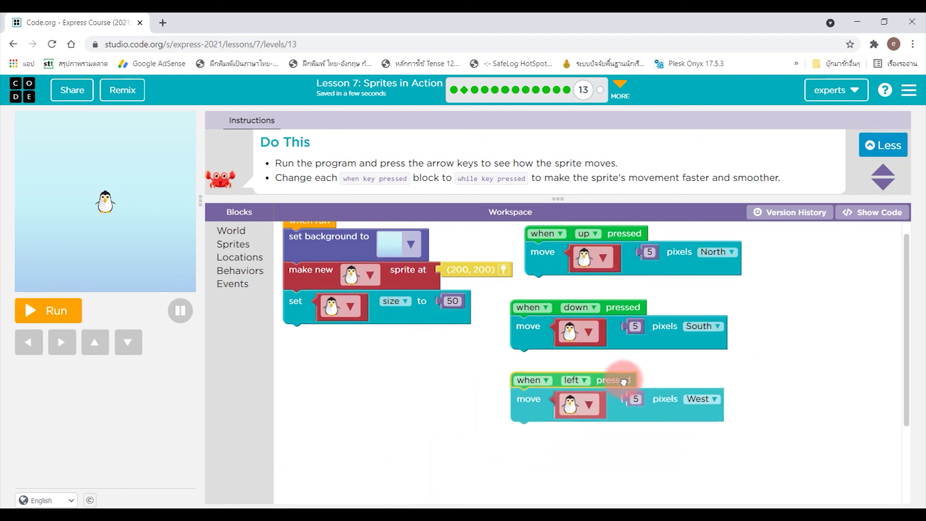
scroll(424, 407, down, 3)
mouse_move(386, 400)
mouse_down()
mouse_move(583, 357)
mouse_move(596, 324)
mouse_up()
scroll(596, 326, up, 3)
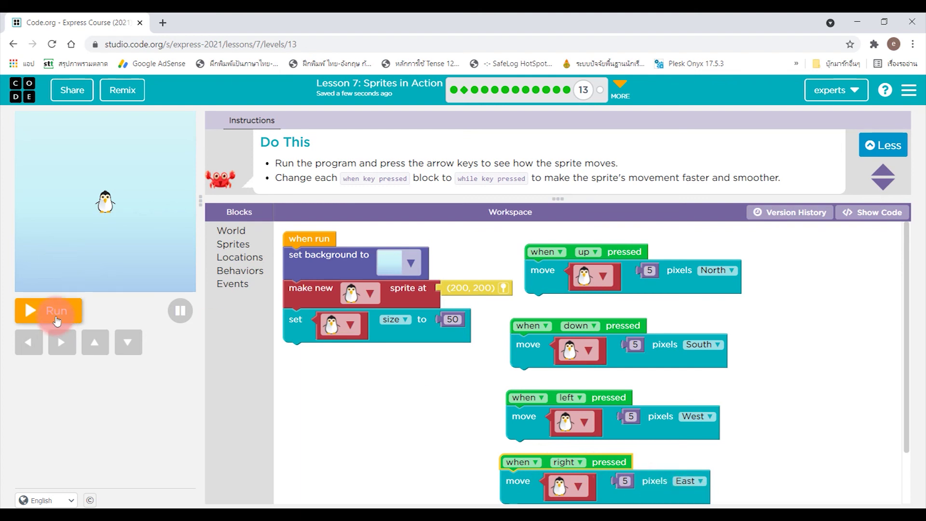
Run the penguin program and test left, right, down and up, getting the 'not smoothly' hint
click(53, 311)
click(51, 343)
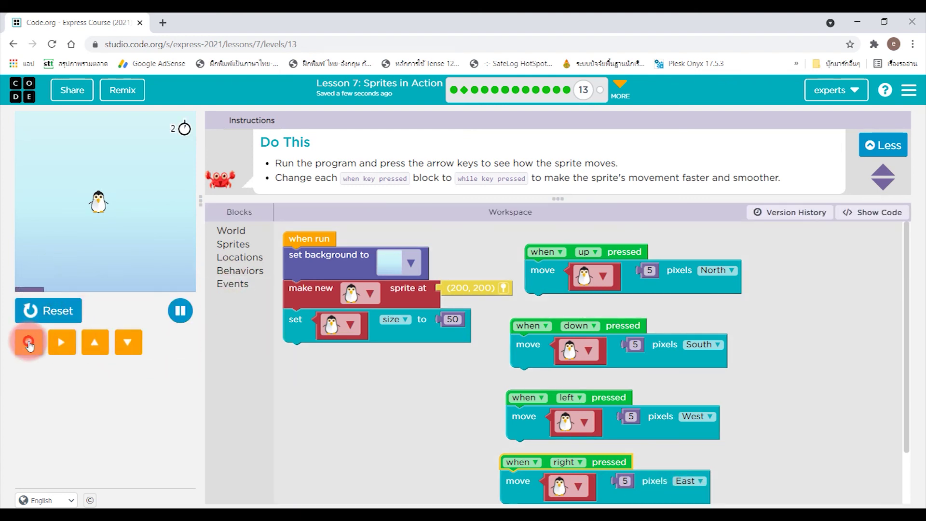
click(66, 347)
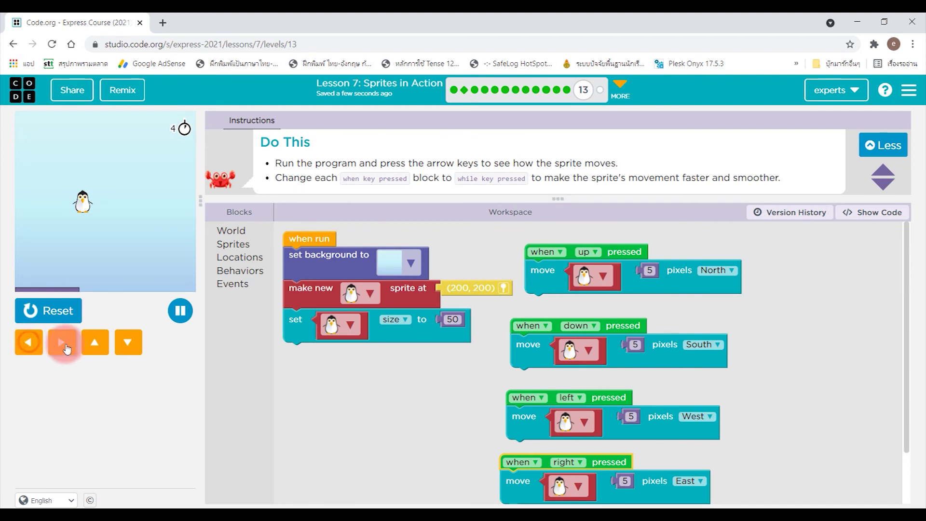
click(129, 344)
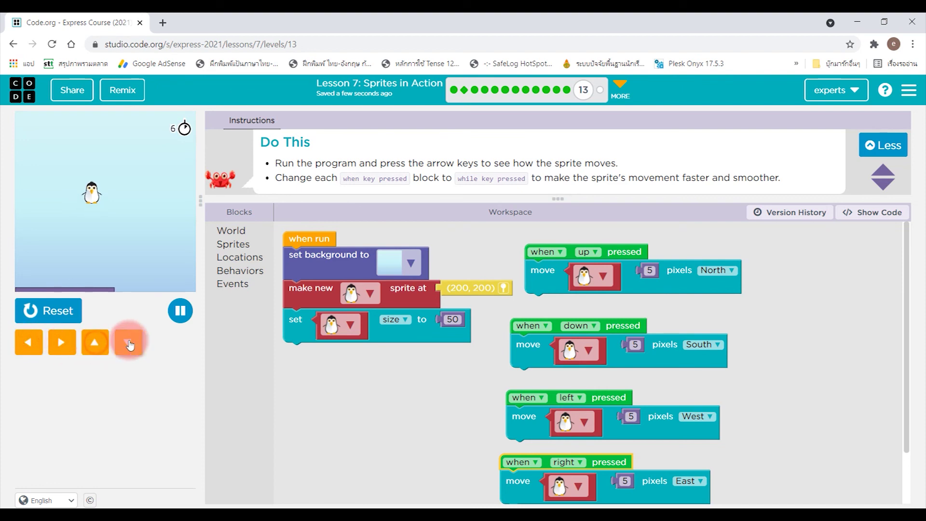
click(95, 342)
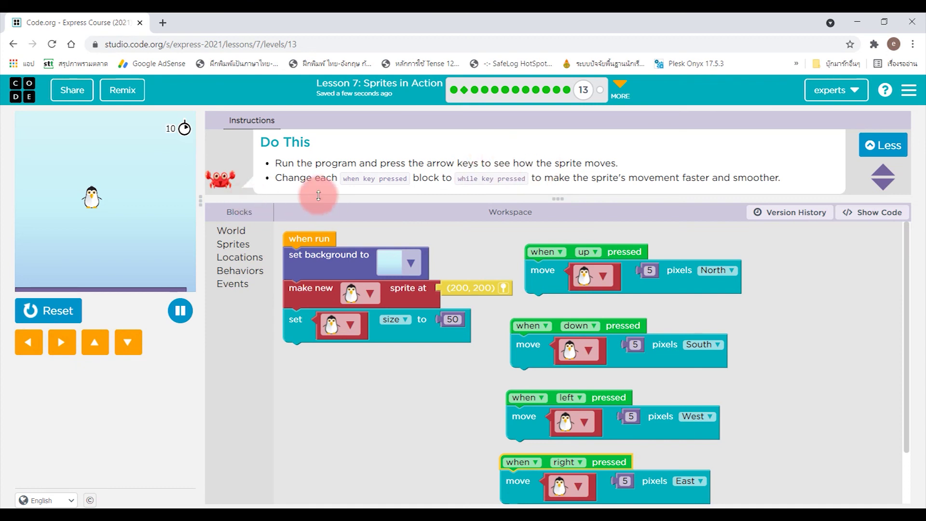
scroll(410, 193, down, 2)
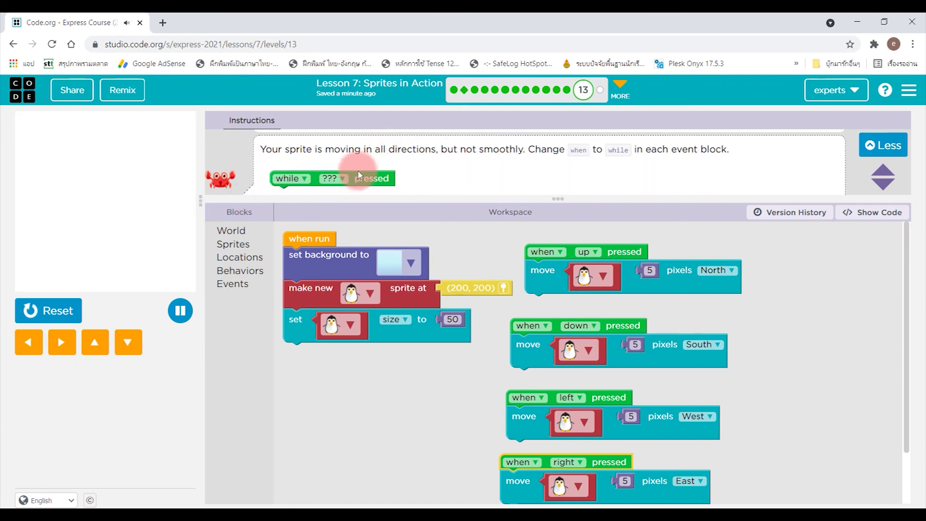
Switch the up, down, left and right key events from 'when' to 'while'
click(556, 253)
click(550, 282)
click(531, 326)
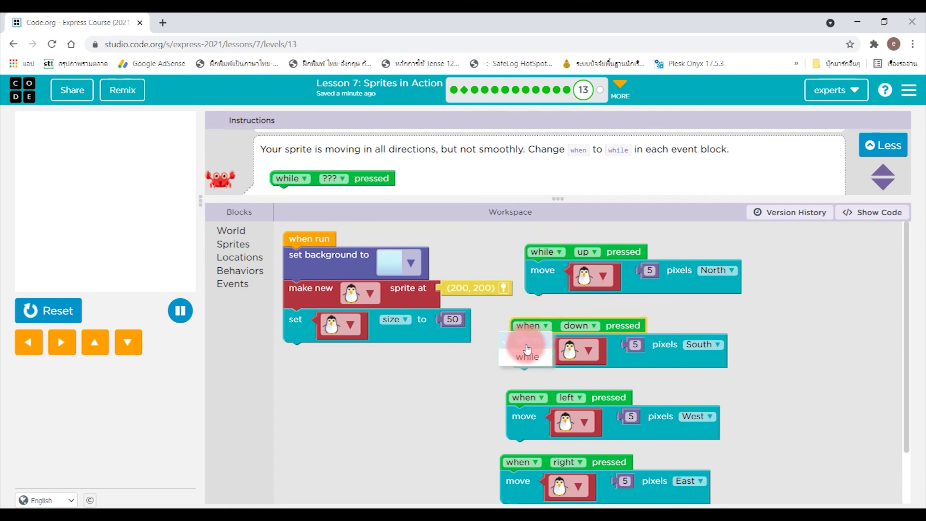
click(528, 357)
click(526, 398)
click(524, 428)
click(519, 462)
click(525, 431)
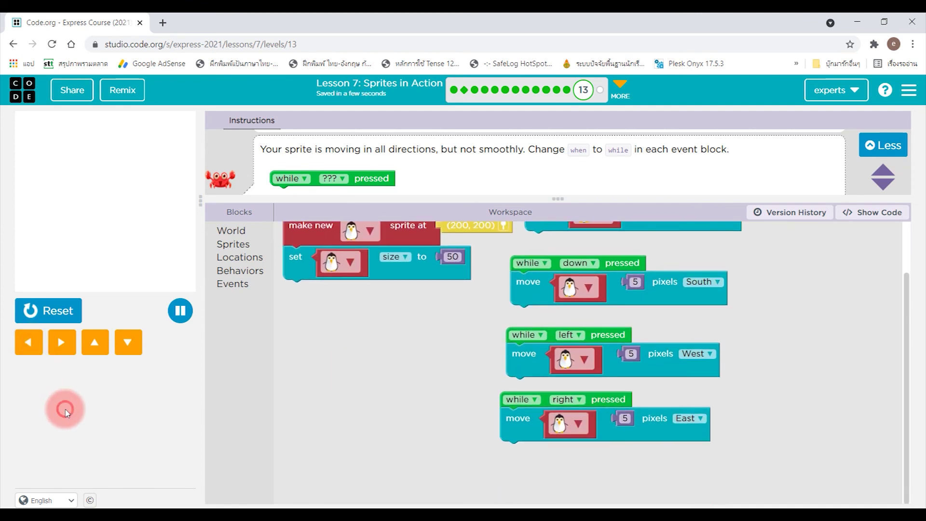
Reset the stage and run the penguin program again with the while events
click(53, 311)
scroll(444, 416, down, 2)
click(51, 312)
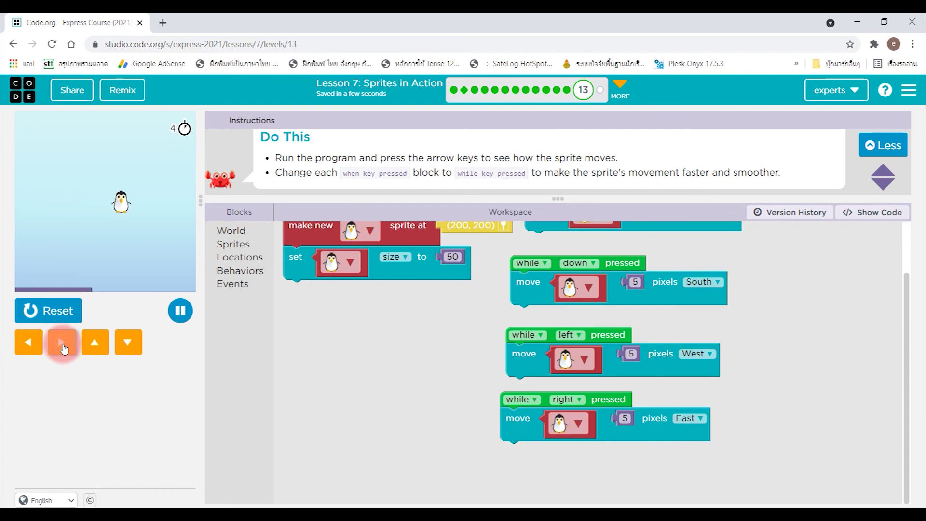
Move the penguin right, left, up and down, then continue to level 14
click(23, 347)
click(62, 343)
click(96, 347)
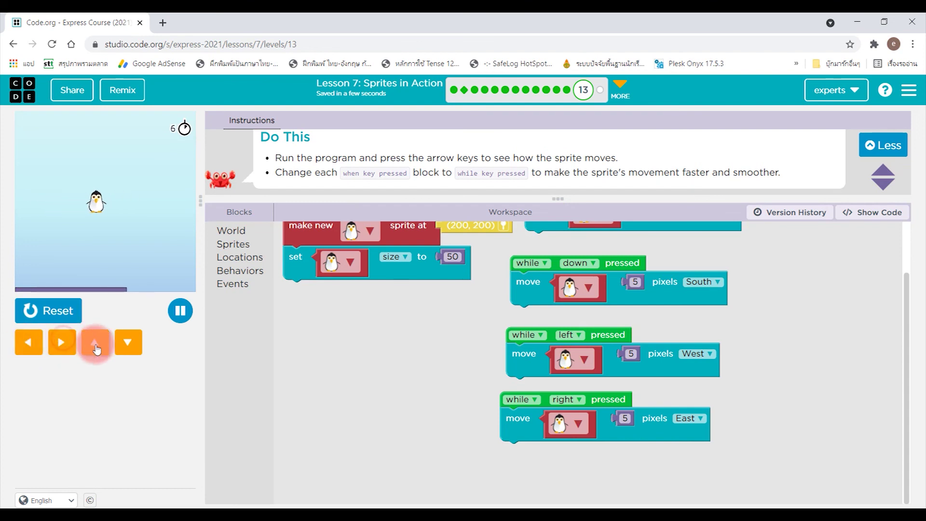
click(128, 350)
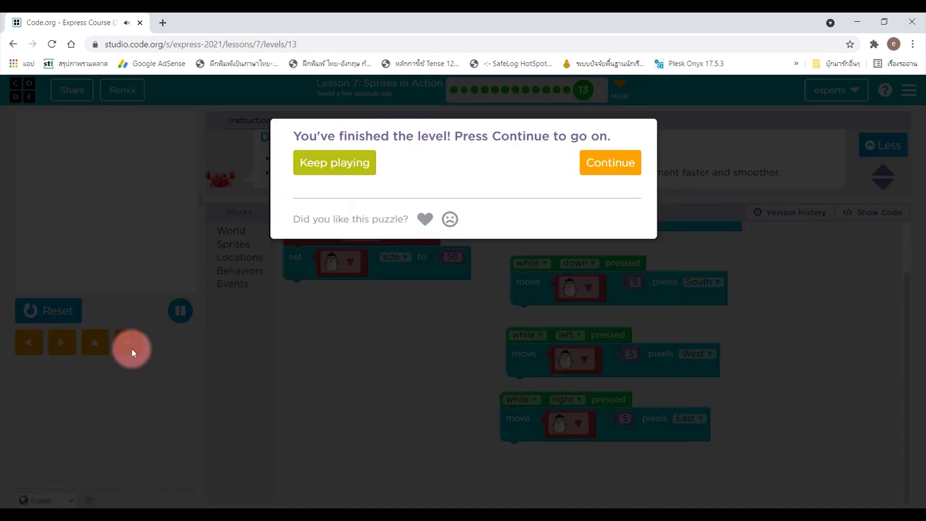
click(597, 159)
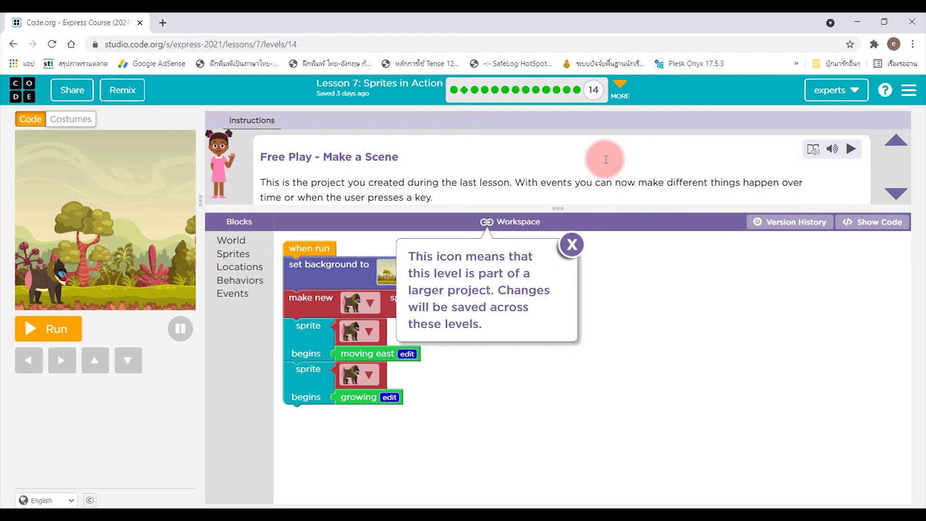
Dismiss the shared-project notice, shrink the instructions to enlarge the code area, and run the scene
click(572, 244)
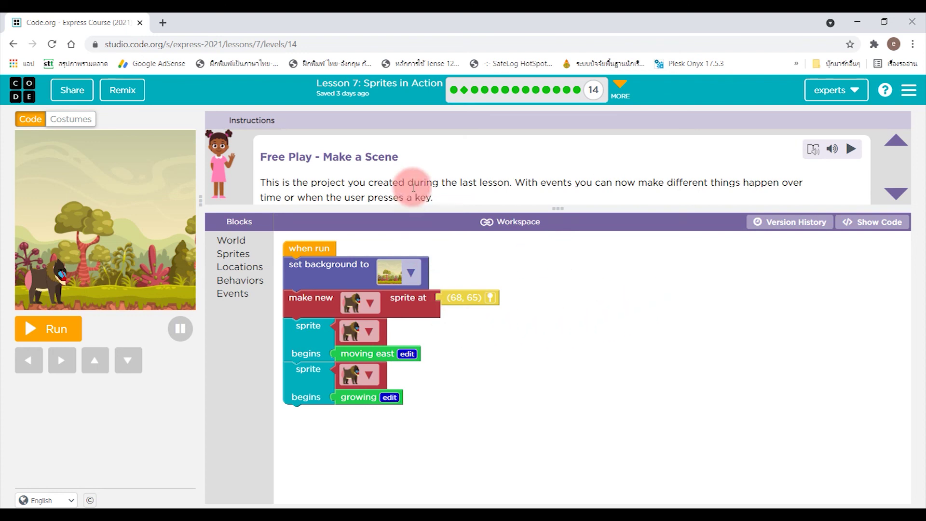
drag(553, 213, 546, 292)
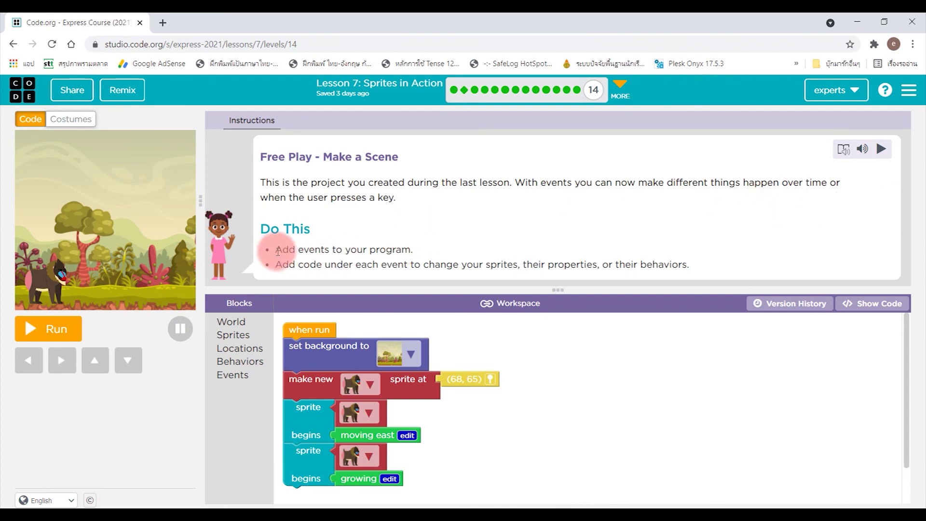
drag(278, 251, 383, 249)
click(425, 245)
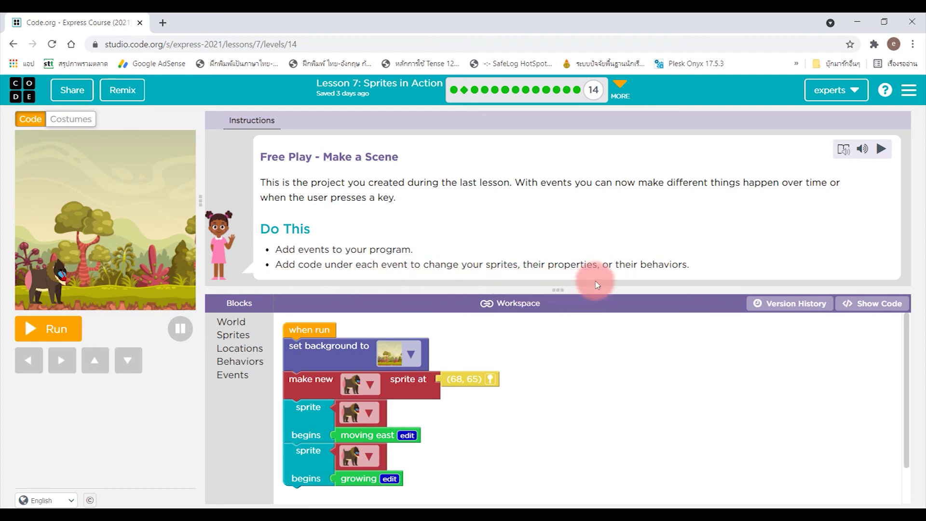
scroll(511, 340, down, 2)
scroll(608, 357, up, 2)
drag(599, 287, 601, 207)
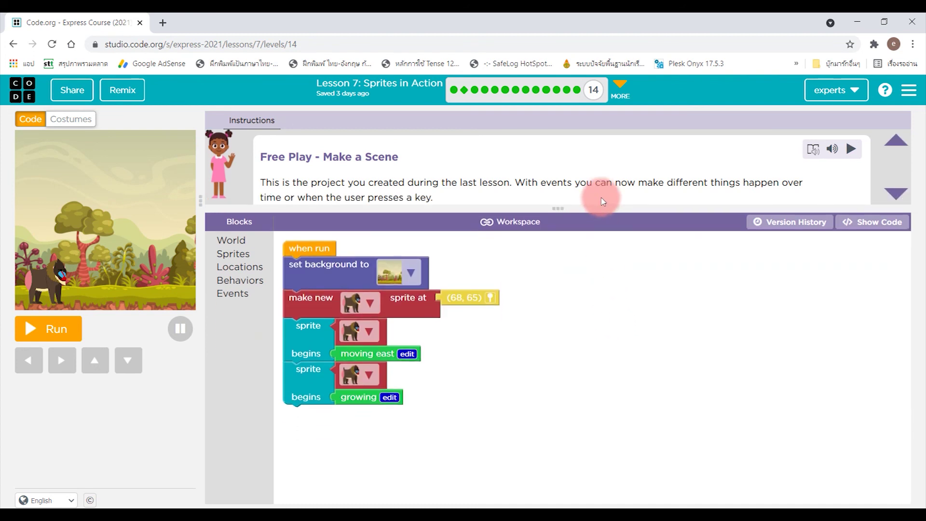
click(53, 329)
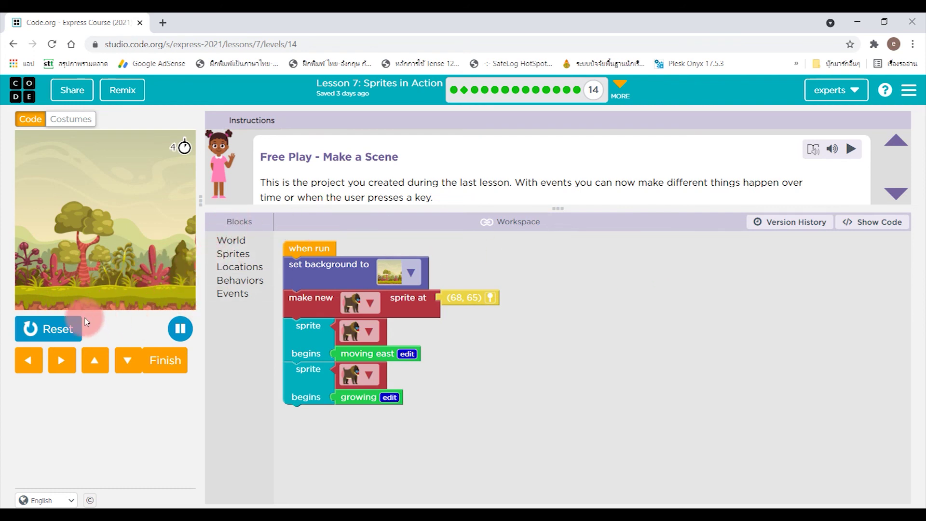
Reset, rerun, and reset the baboon scene so the baboon returns to its starting spot
click(59, 333)
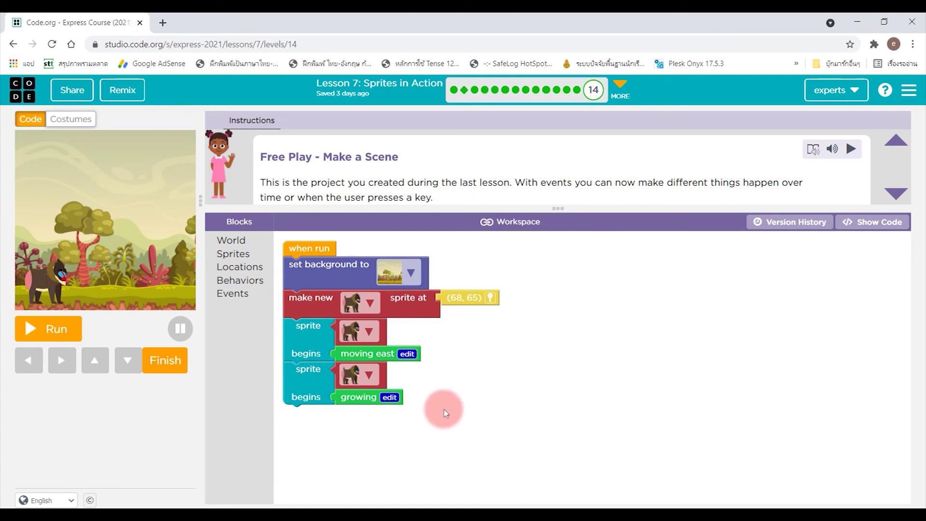
click(66, 328)
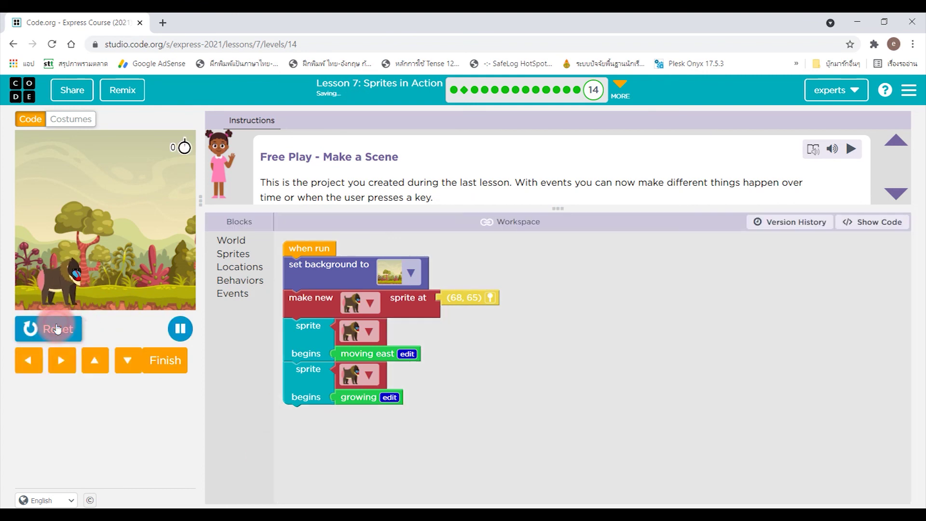
click(60, 328)
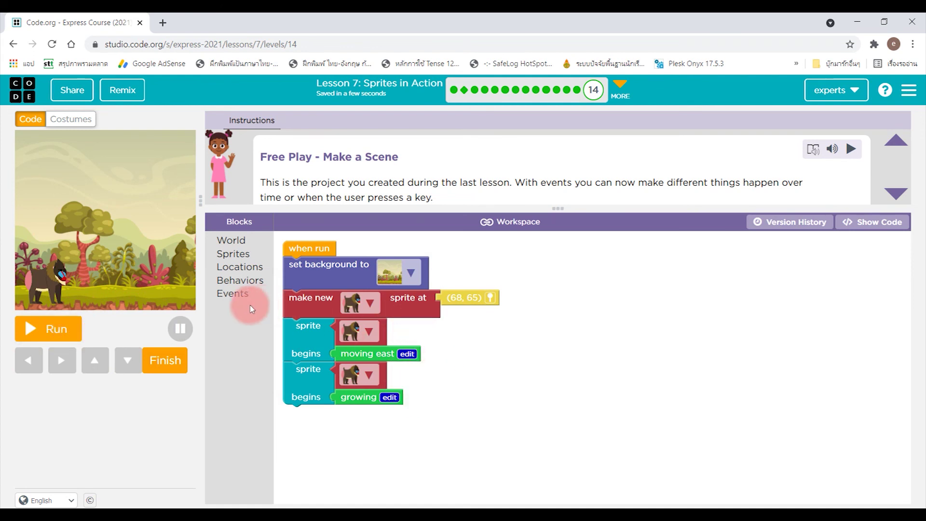
click(233, 294)
Browse the Behaviors, Location, Sprites and Events block categories to find the stop blocks
click(246, 282)
click(237, 293)
click(606, 367)
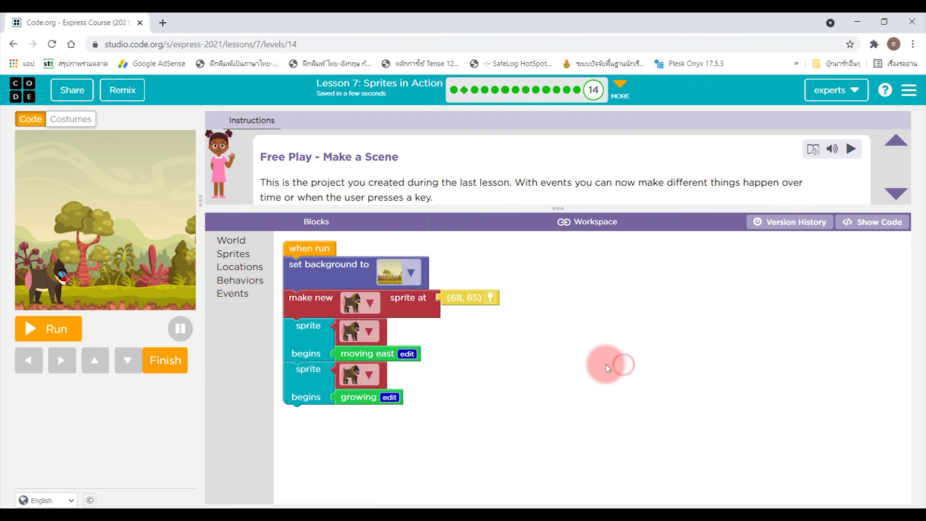
click(240, 280)
click(338, 414)
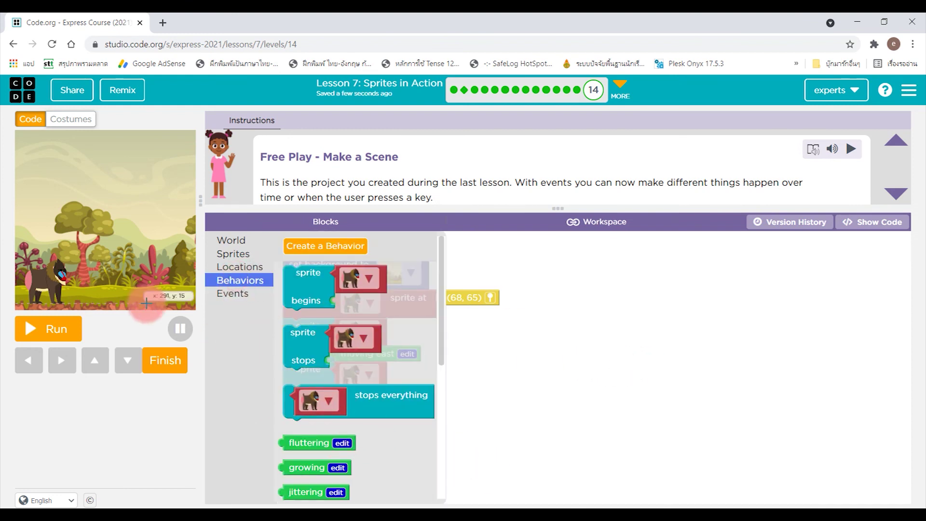
click(328, 365)
click(530, 407)
click(240, 281)
click(243, 270)
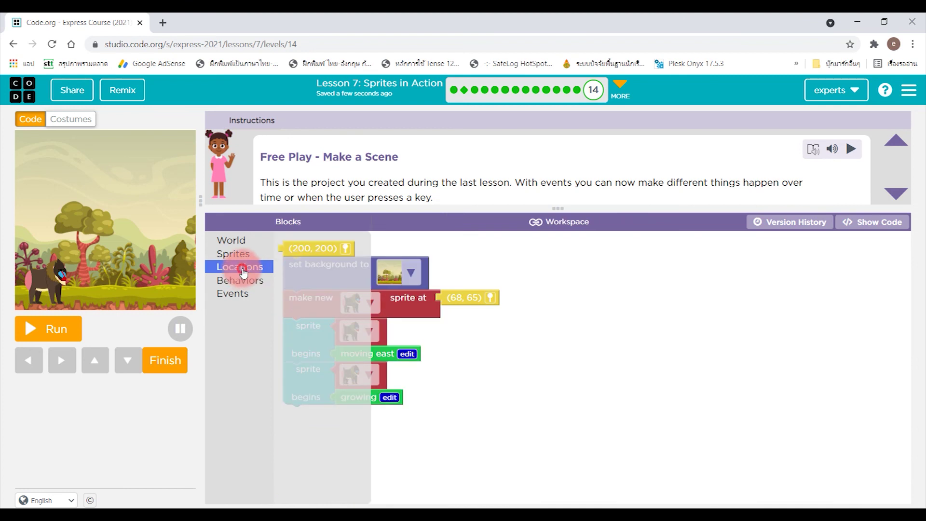
click(256, 254)
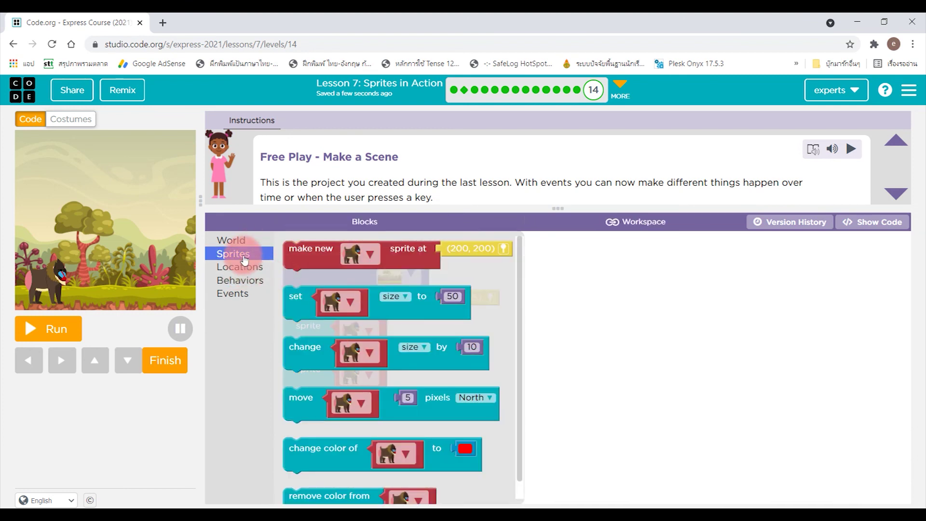
click(240, 268)
click(233, 293)
Add an 'at 2 seconds' event with a 'sprite stops' block attached under it
mouse_move(294, 294)
mouse_down()
mouse_move(634, 304)
mouse_move(630, 290)
mouse_up()
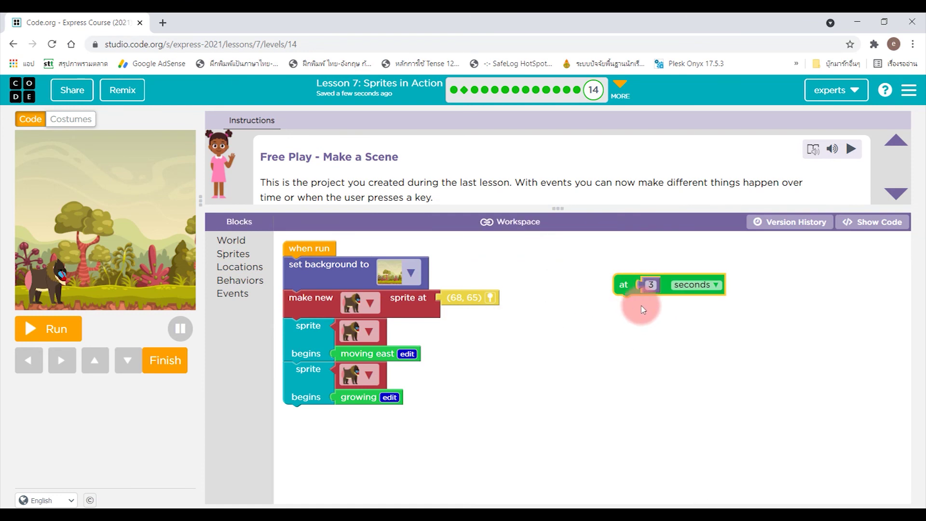
click(649, 285)
text(2)
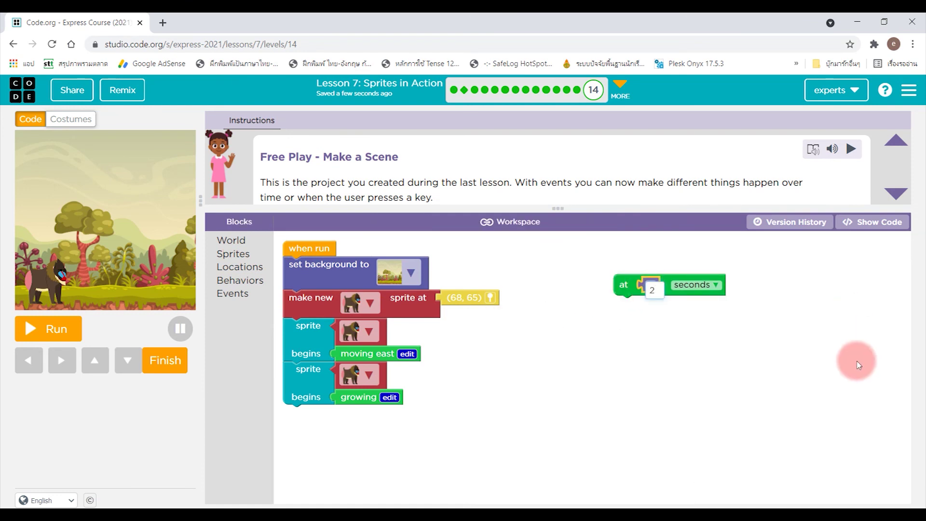
click(240, 288)
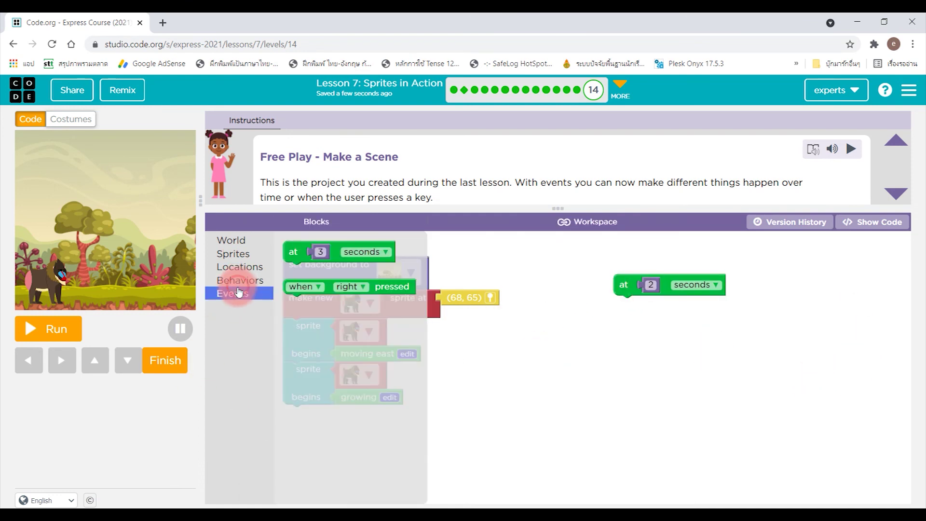
click(232, 293)
click(239, 280)
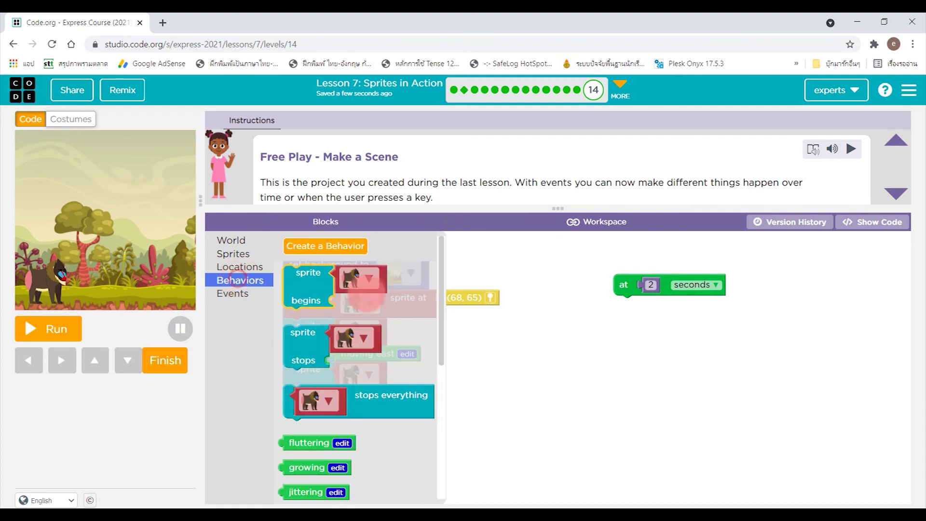
drag(309, 357, 499, 406)
drag(645, 414, 642, 338)
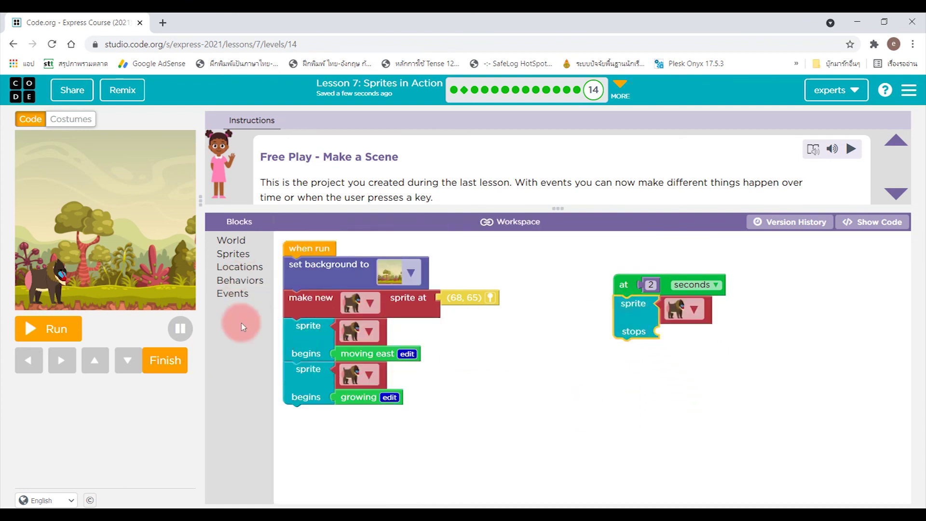
Drag a 'stops everything' block from Behaviors into the workspace
click(240, 280)
scroll(352, 368, down, 3)
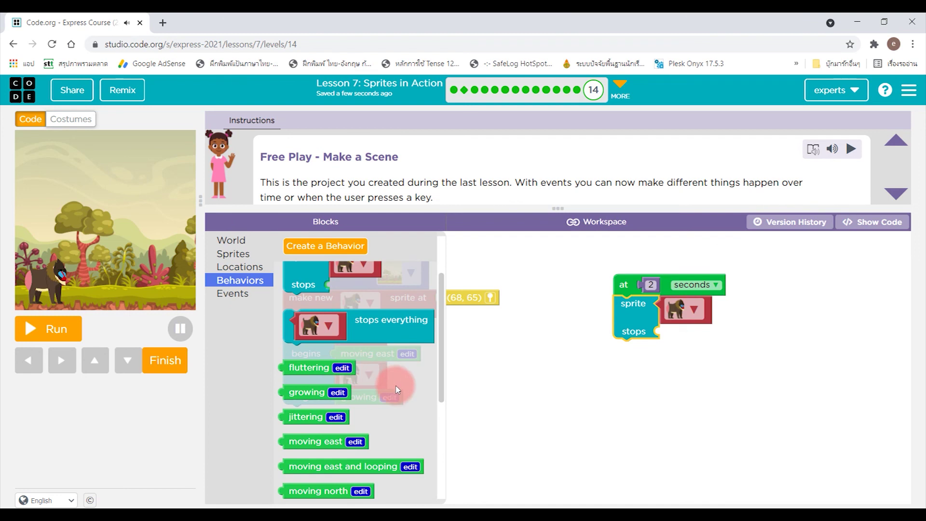
scroll(386, 386, down, 3)
scroll(371, 410, down, 5)
scroll(363, 434, up, 10)
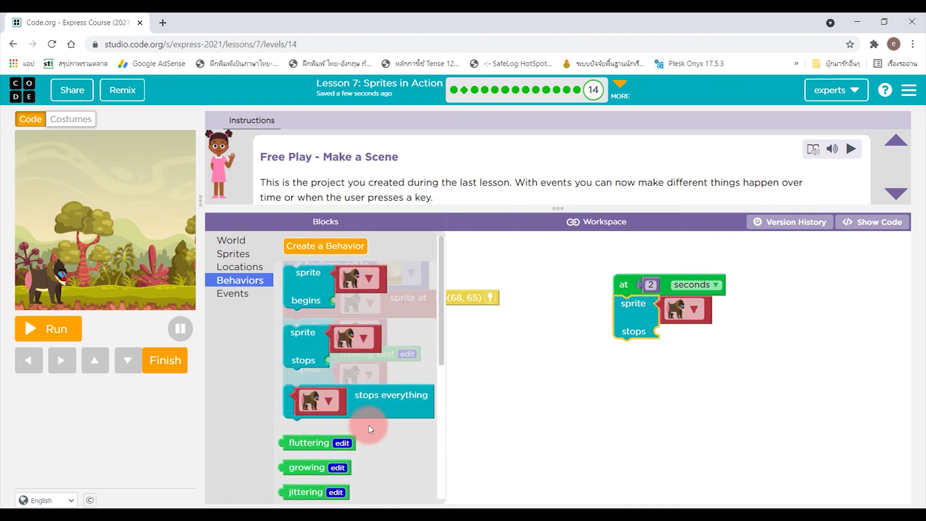
drag(378, 399, 711, 311)
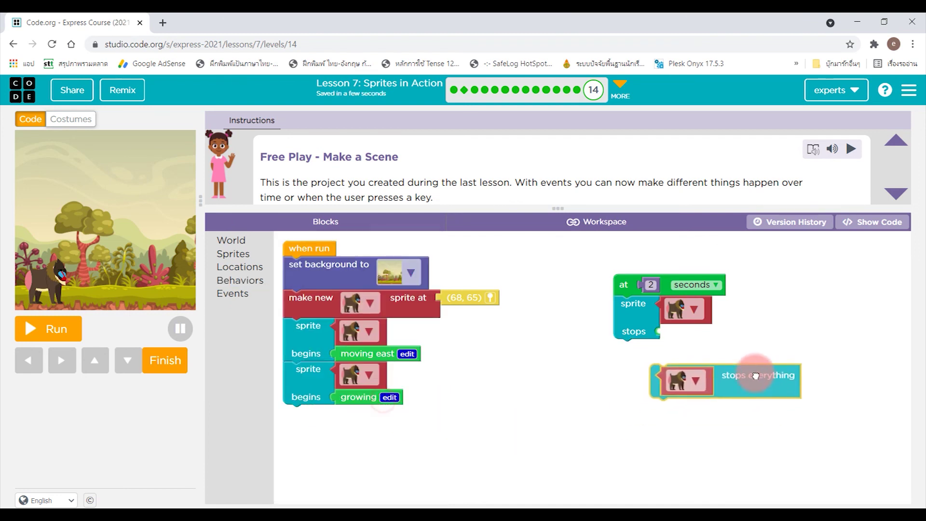
Remove the 'sprite stops' block from the 2-second event
drag(669, 351, 277, 381)
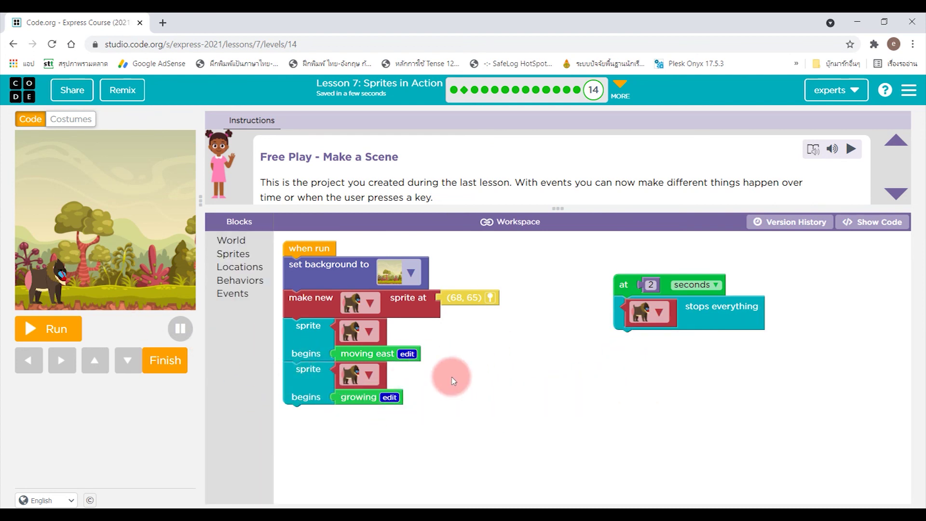
click(236, 280)
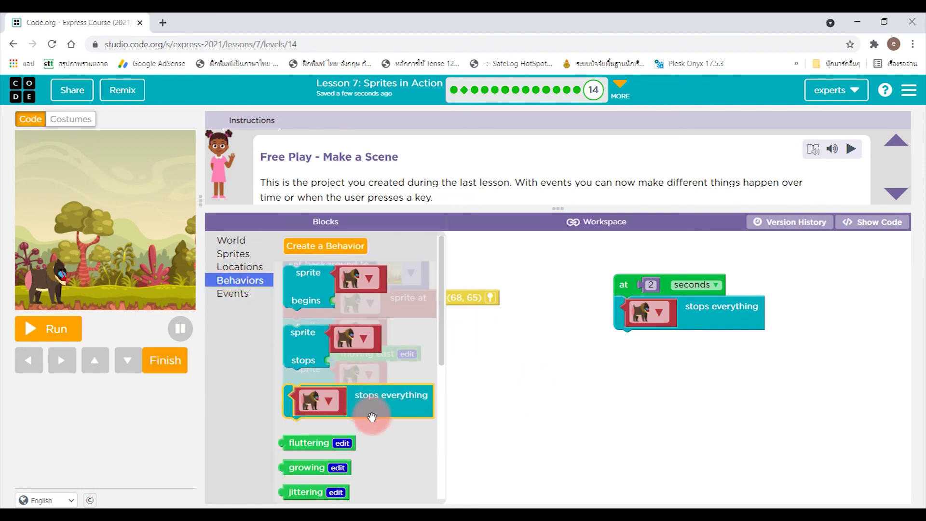
scroll(392, 430, down, 2)
scroll(376, 347, up, 2)
Add a 'sprite begins' block under 'stops everything' and set it to 'fluttering'
mouse_move(313, 282)
mouse_down()
mouse_move(660, 387)
mouse_move(646, 356)
mouse_up()
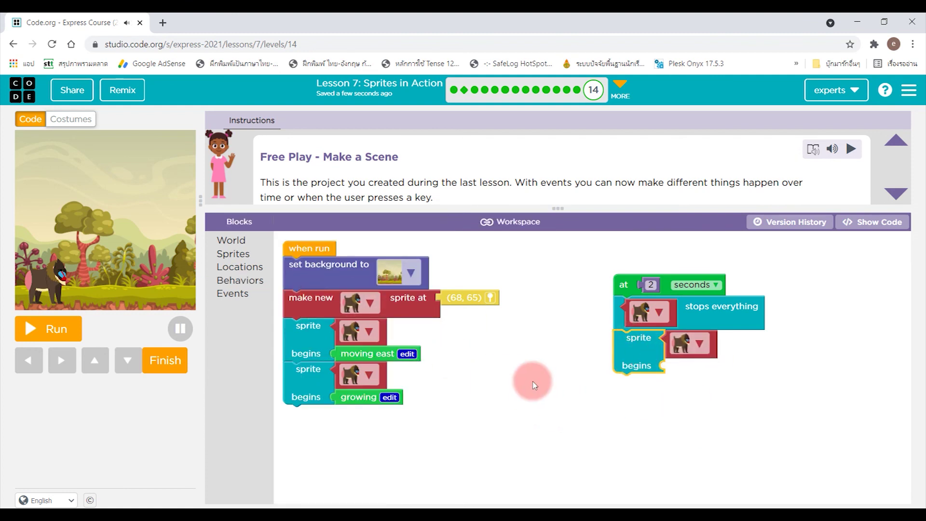
click(240, 280)
scroll(362, 434, down, 2)
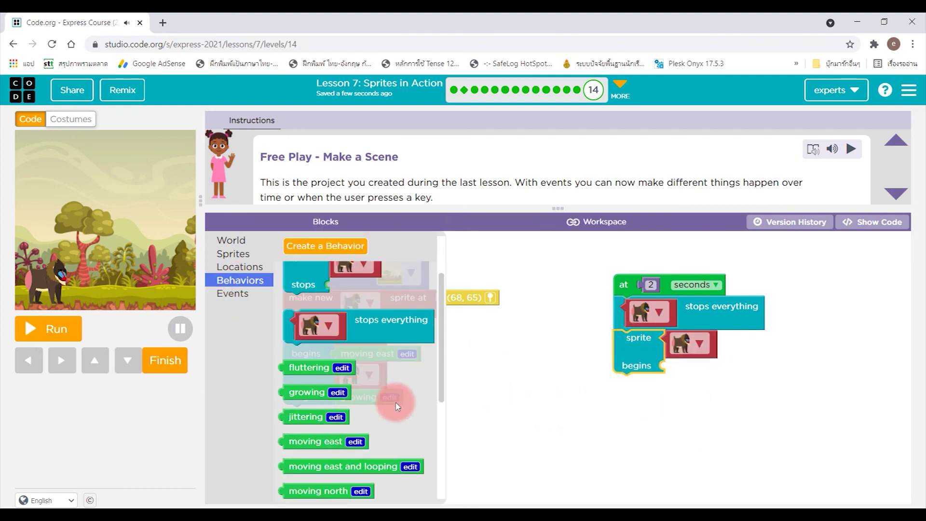
drag(309, 367, 697, 379)
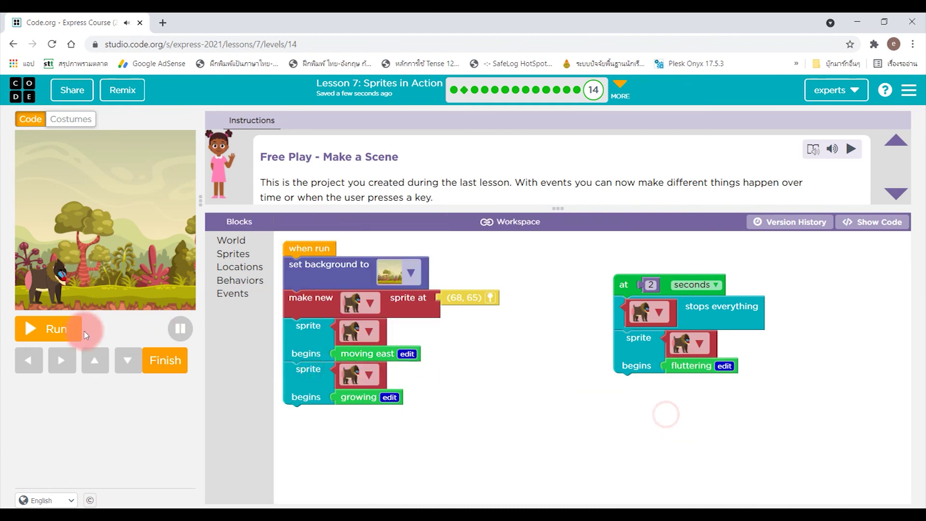
Run the baboon scene with its timed events, then finish level 14 and continue onward
click(45, 328)
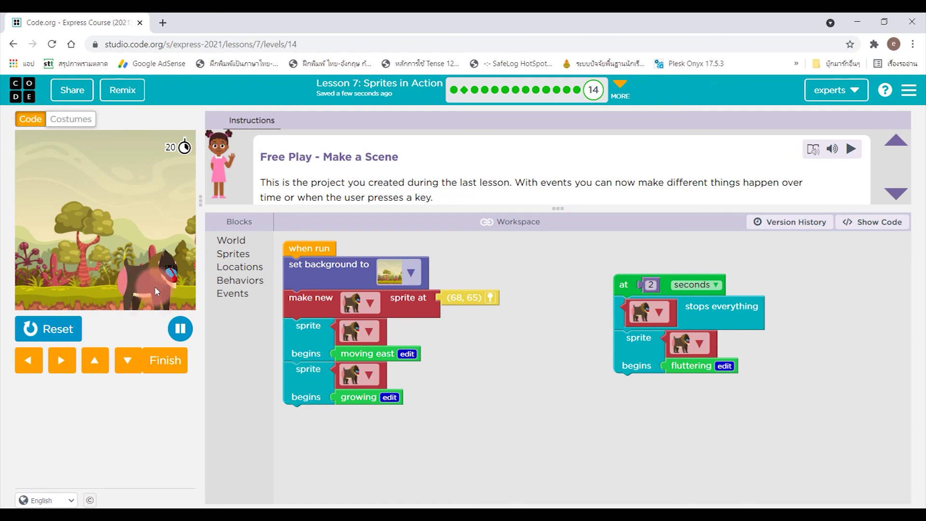
drag(465, 326, 561, 420)
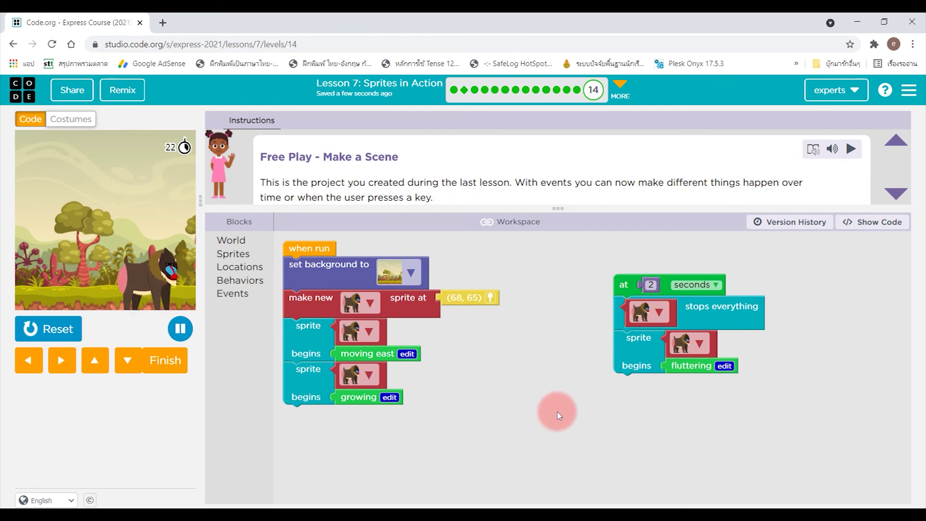
click(157, 360)
click(599, 295)
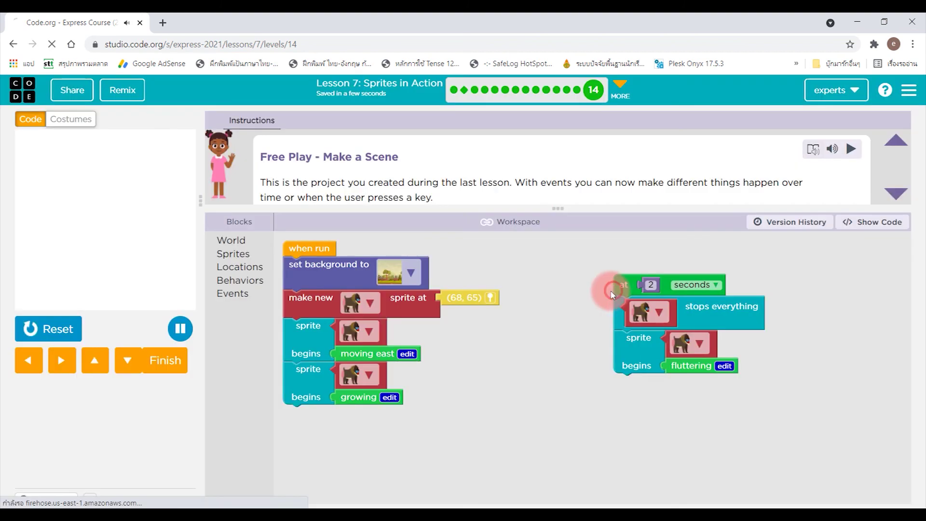